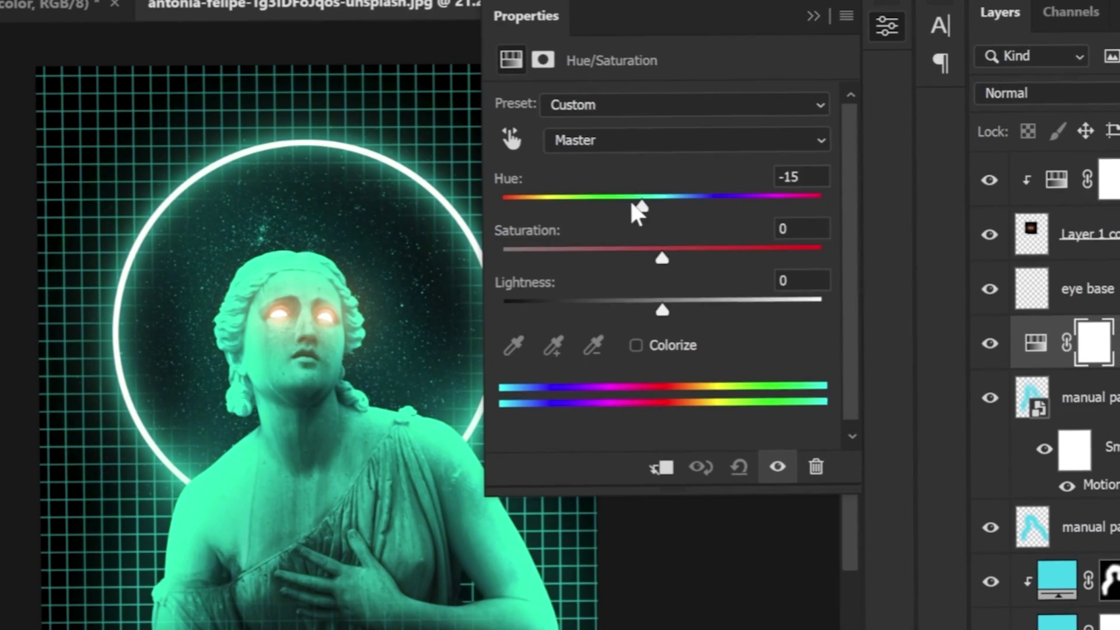
pyautogui.moveTo(637, 213); pyautogui.dragTo(710, 222)
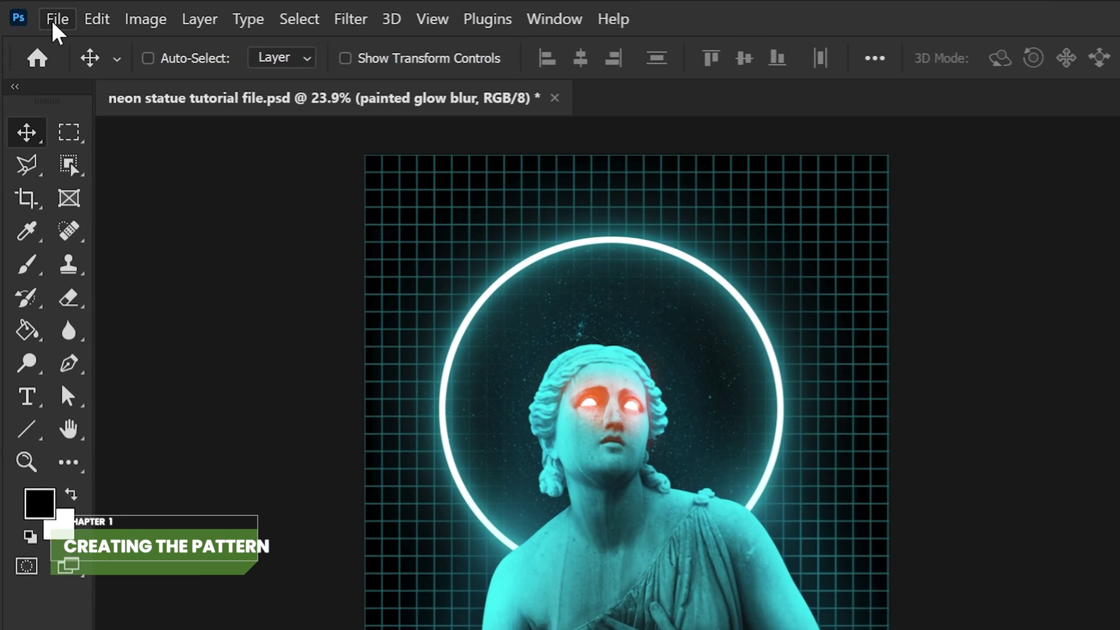
# Step: Create a new 100 x 100 pixel document at 72 pixels/inch in RGB Color with white background contents
pyautogui.click(39, 13)
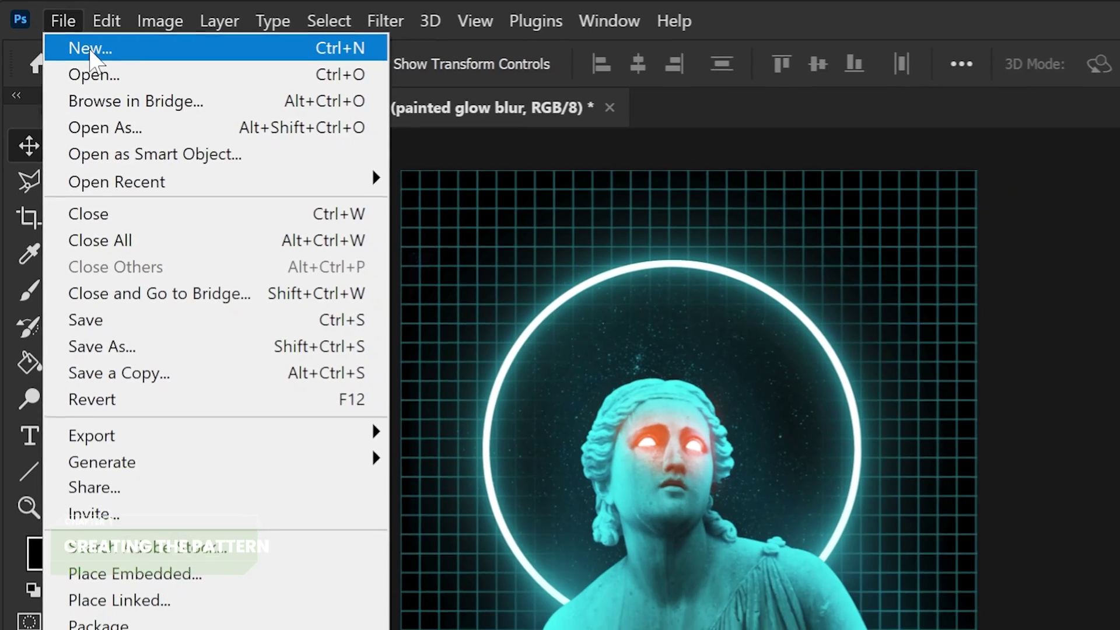
pyautogui.click(85, 51)
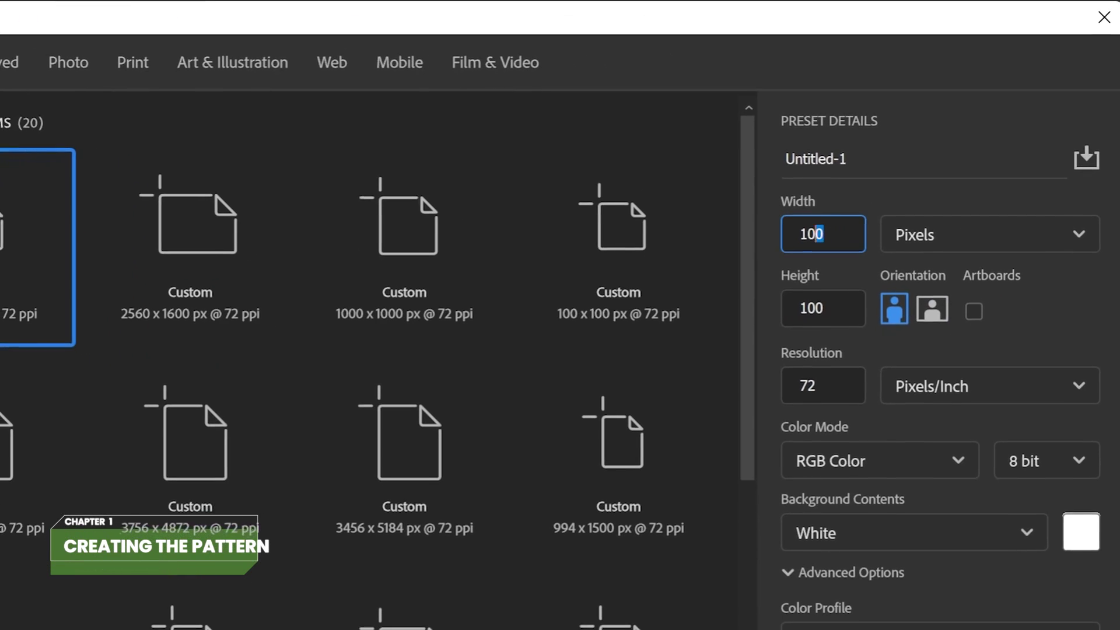
pyautogui.press('Tab')
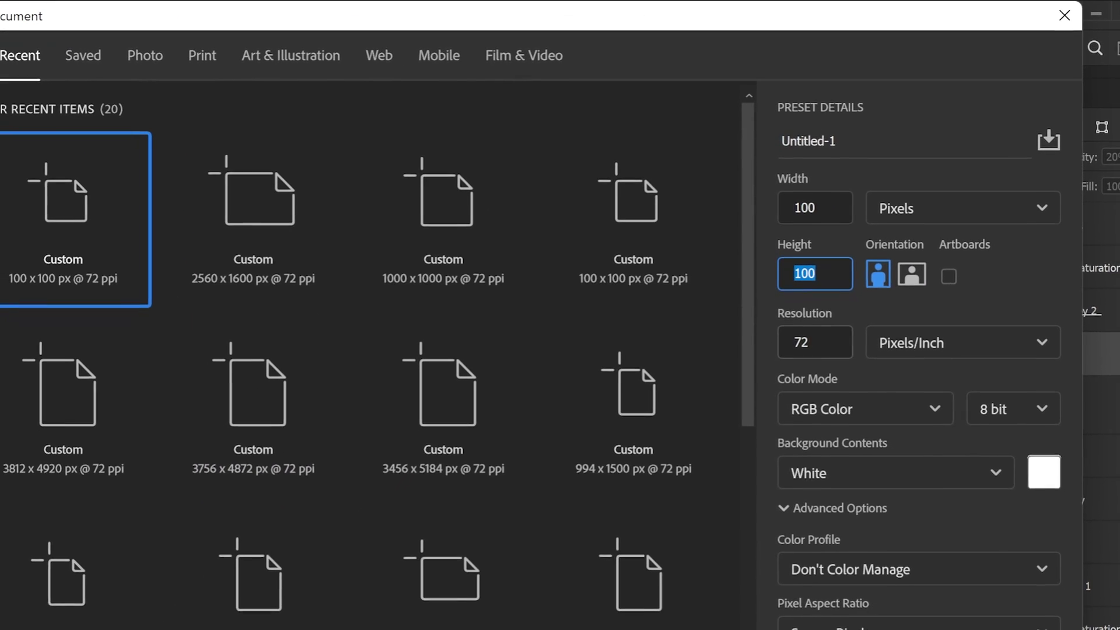
pyautogui.press('Tab')
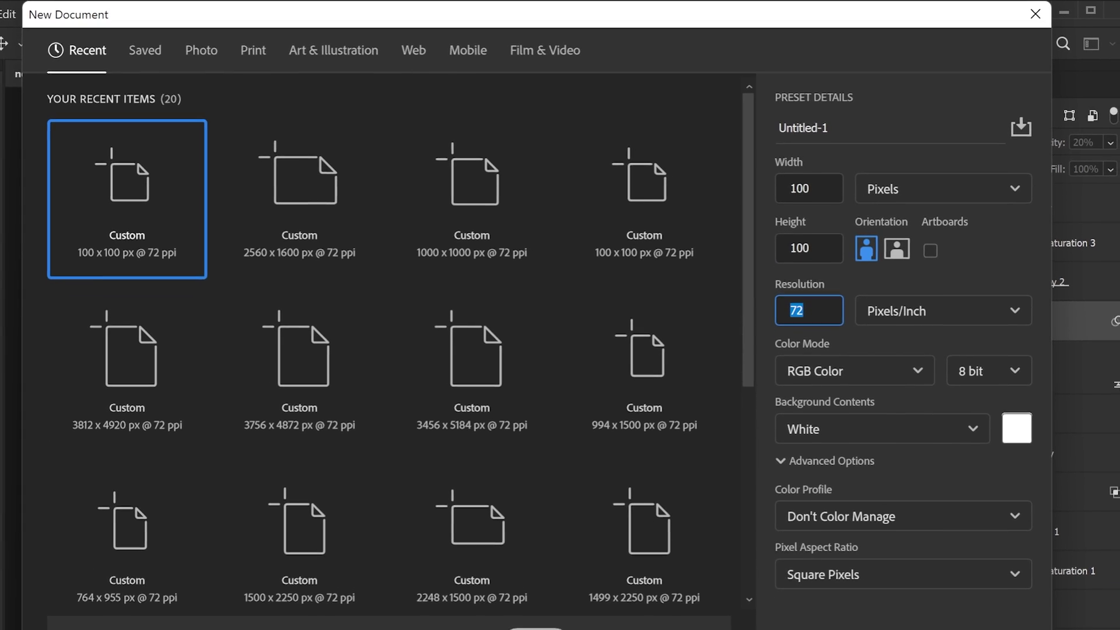
pyautogui.press('Return')
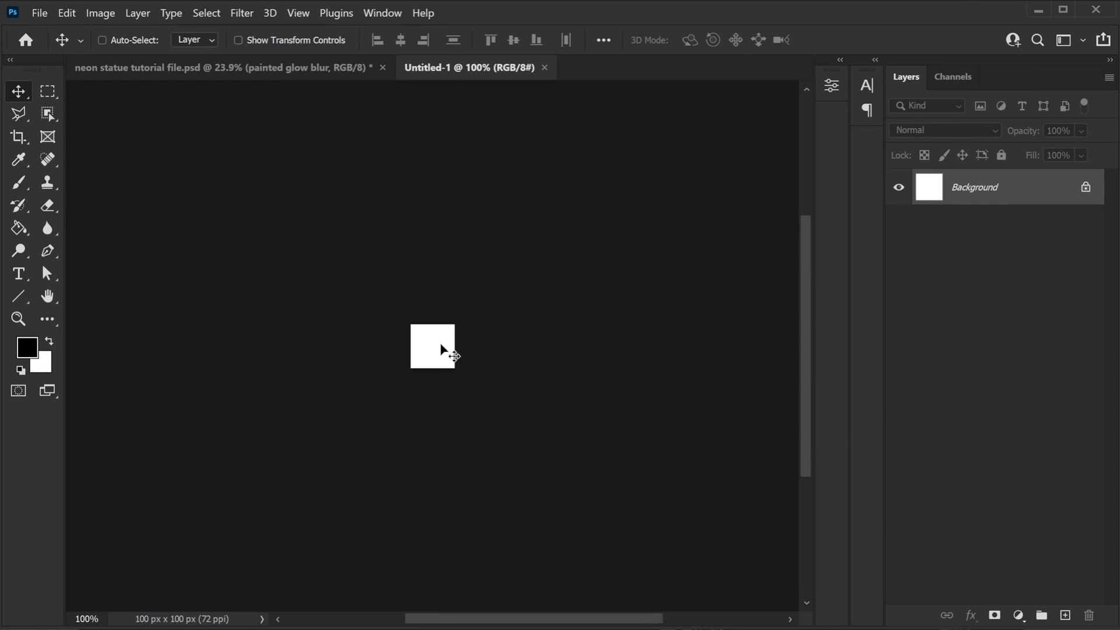
# Step: Select the entire white canvas with the Rectangular Marquee tool
pyautogui.scroll(5, 440, 350)
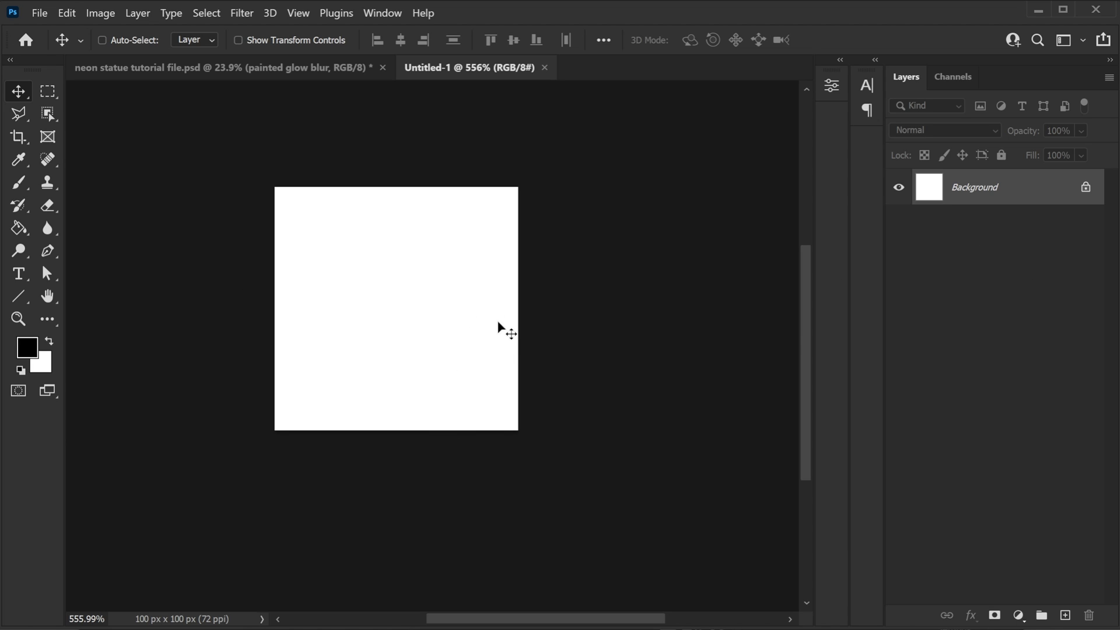
pyautogui.click(48, 91)
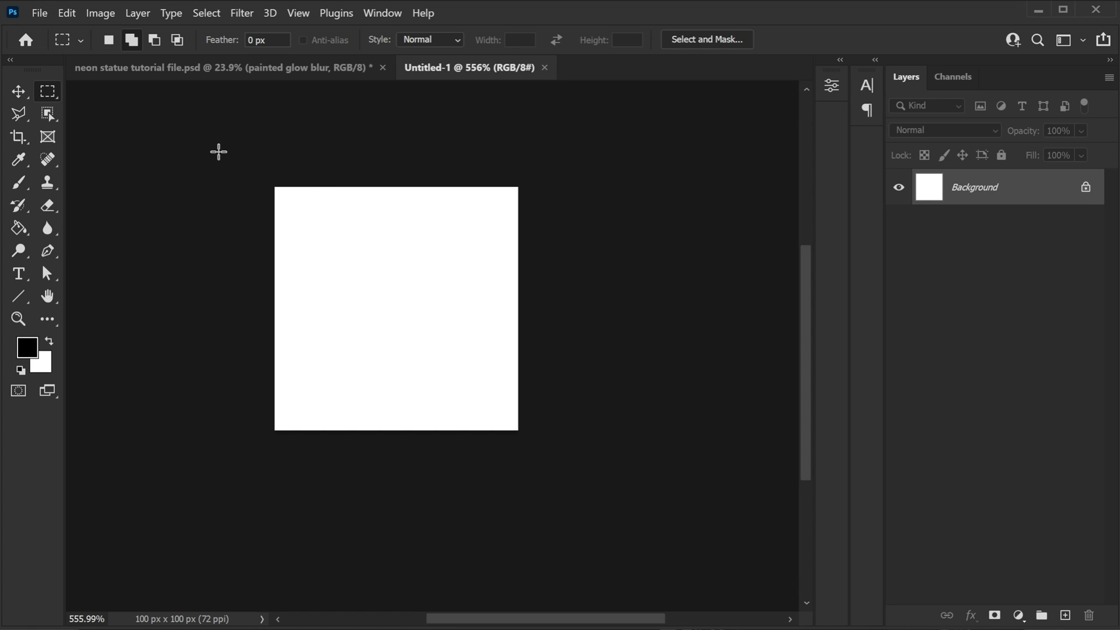
pyautogui.moveTo(207, 148); pyautogui.dragTo(595, 511)
# Step: Convert the locked Background into a regular layer and clear its white fill to transparency
pyautogui.press('Delete')
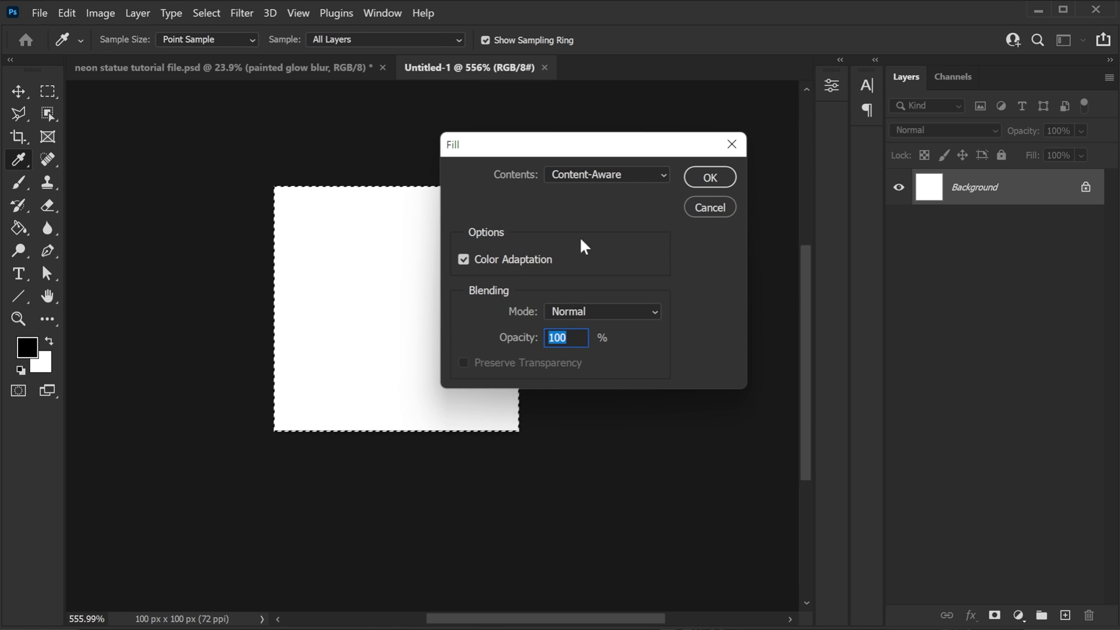
pyautogui.click(707, 206)
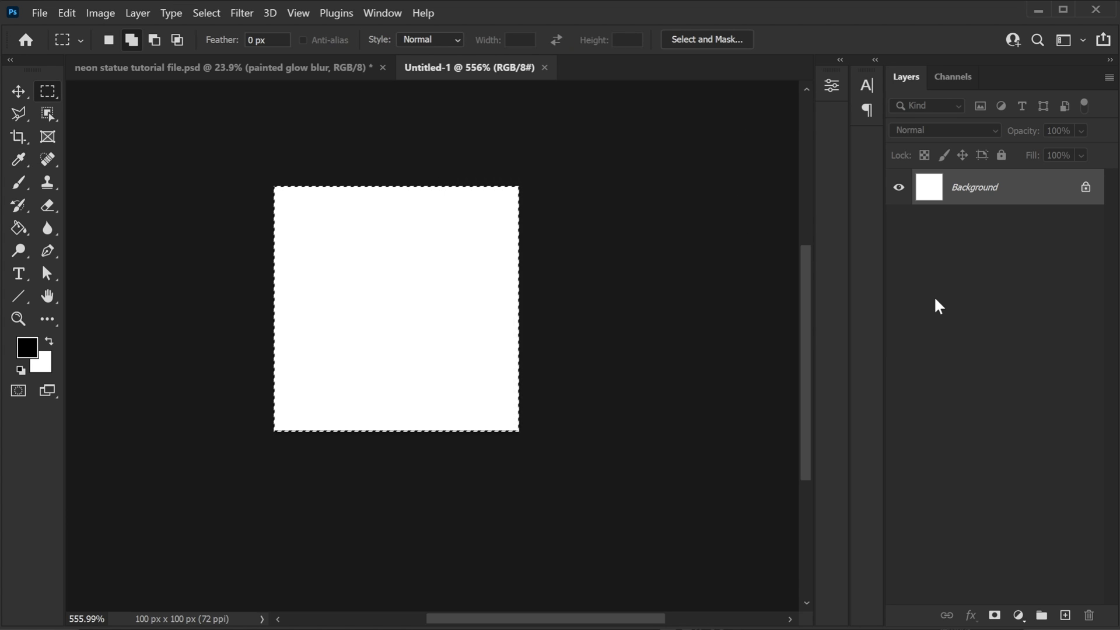
pyautogui.doubleClick(1038, 193)
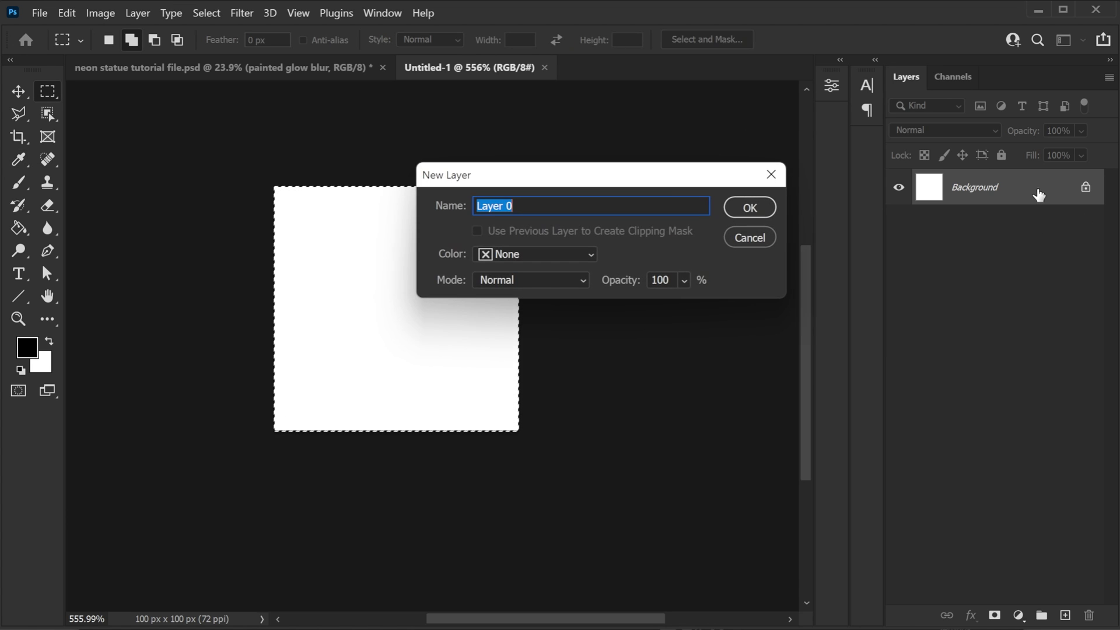
pyautogui.click(743, 207)
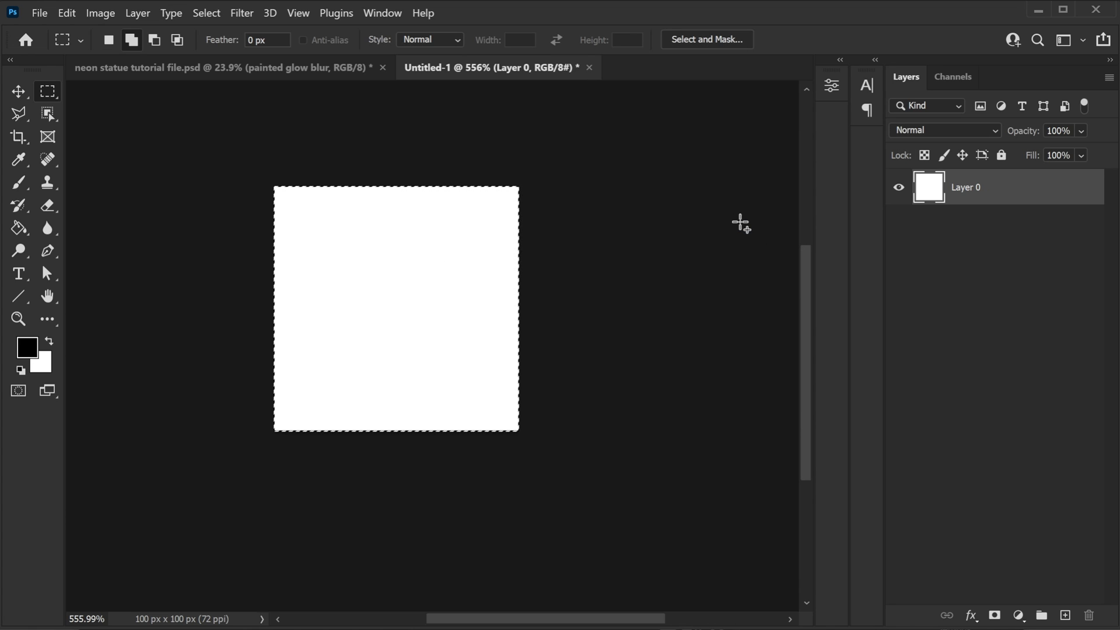
pyautogui.press('Delete')
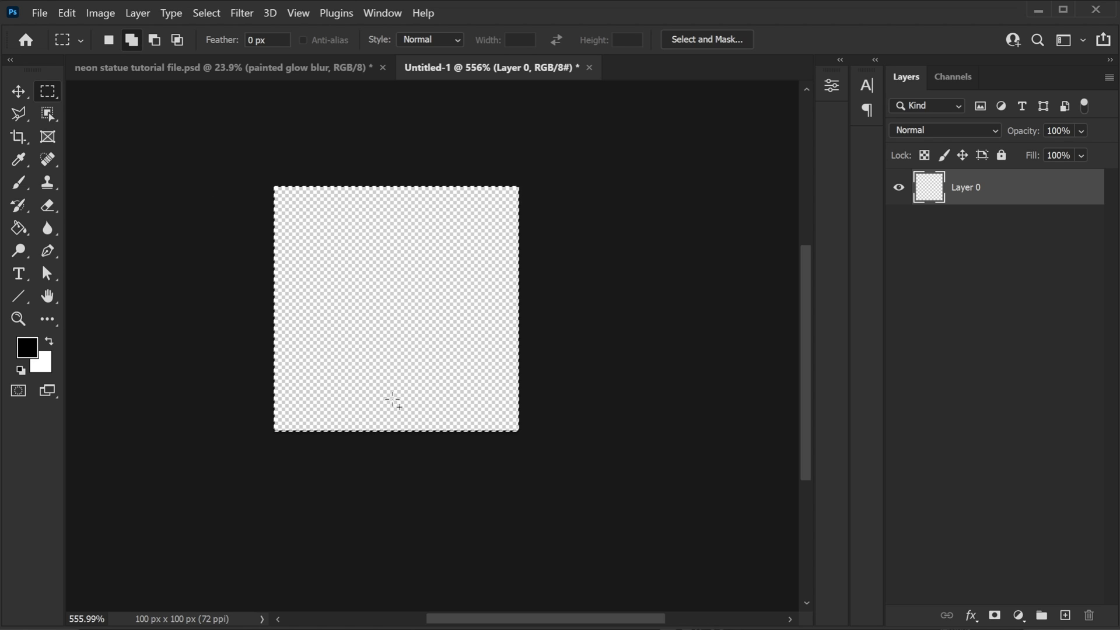
# Step: Stroke the canvas selection with a 5 px white line, location Center, mode Normal, opacity 100%
pyautogui.rightClick(404, 240)
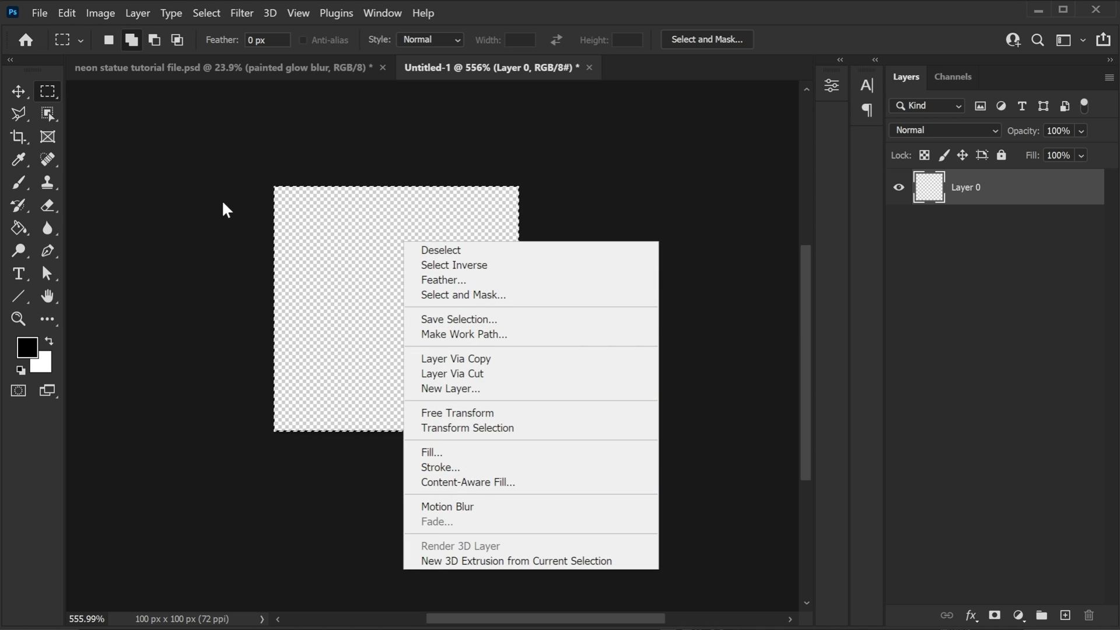
pyautogui.click(49, 92)
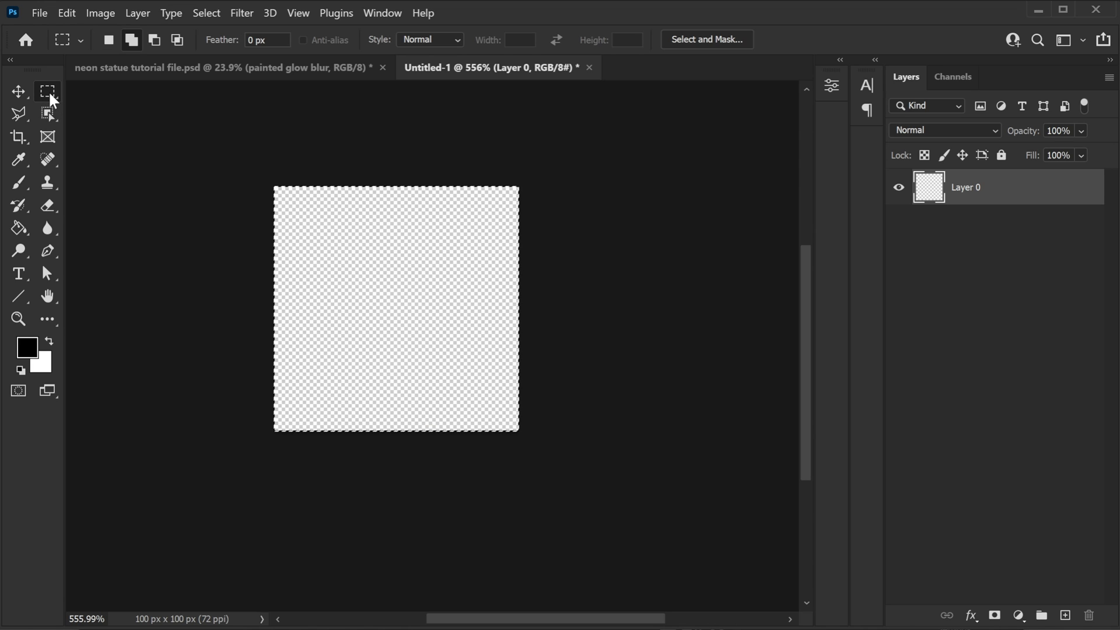
pyautogui.rightClick(467, 270)
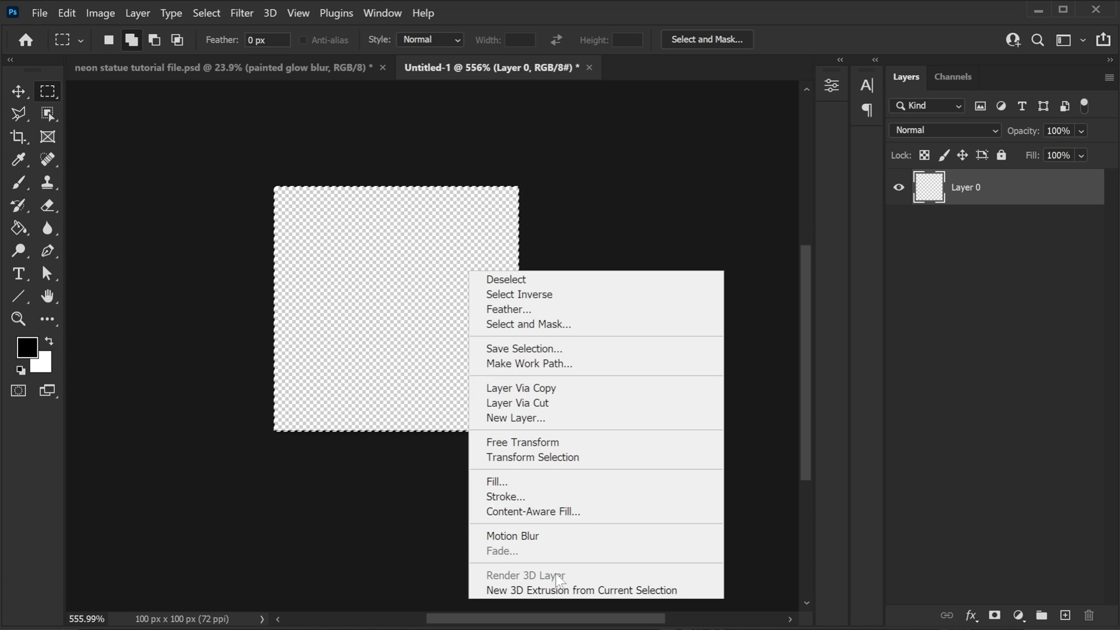
pyautogui.click(513, 496)
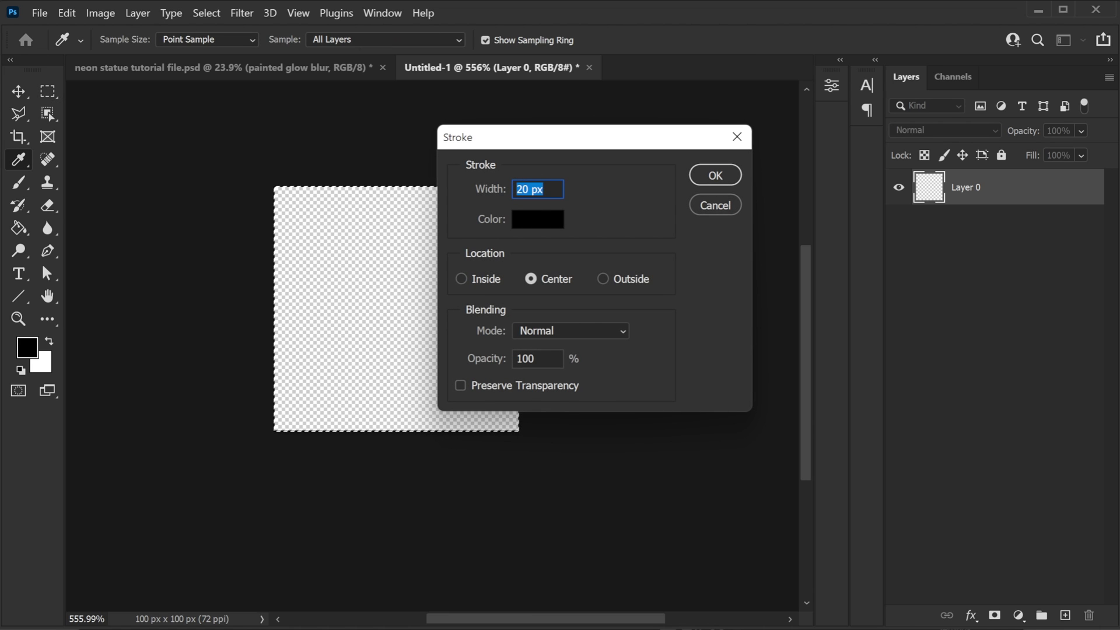
pyautogui.write('5')
pyautogui.click(529, 229)
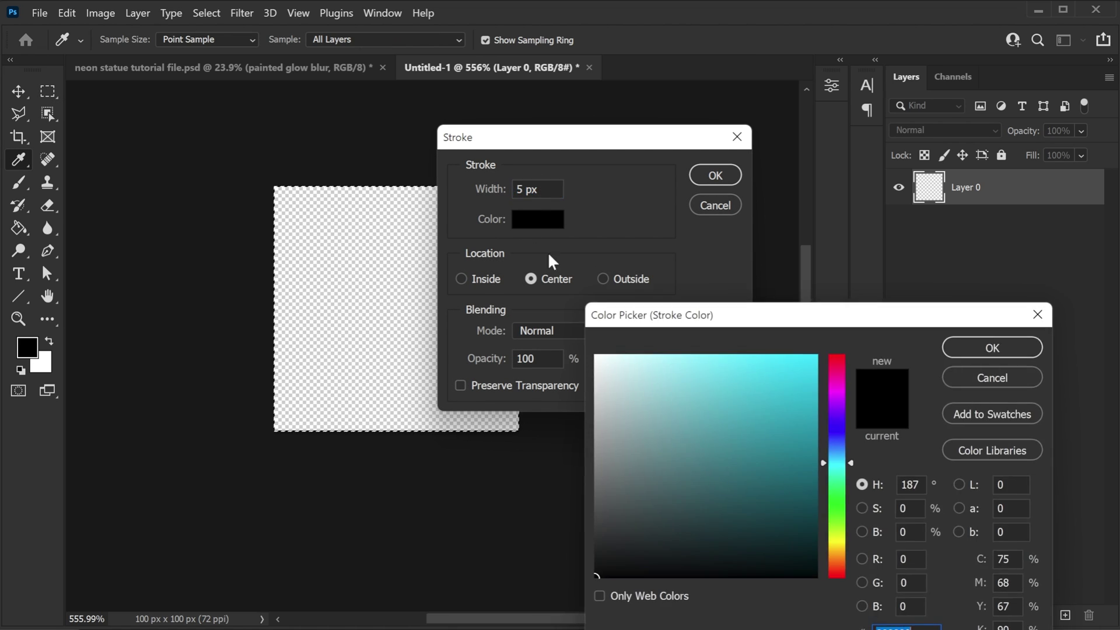
pyautogui.moveTo(647, 502); pyautogui.dragTo(539, 307)
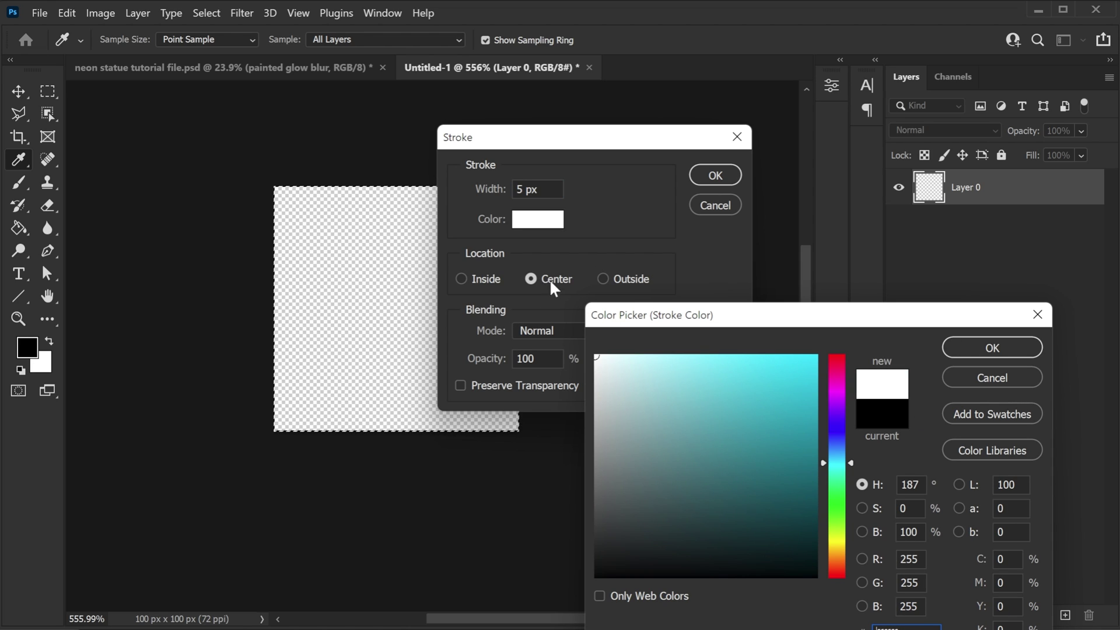
pyautogui.click(960, 351)
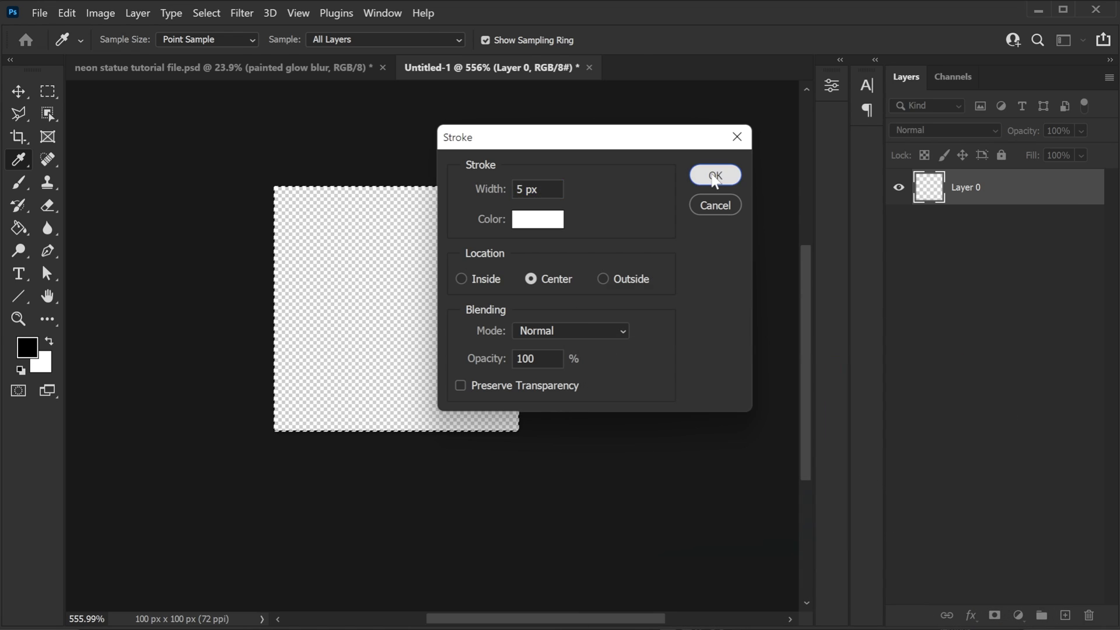
pyautogui.click(715, 175)
# Step: Deselect the canvas and define the white square outline as a pattern named "sexy shrek"
pyautogui.scroll(3, 382, 285)
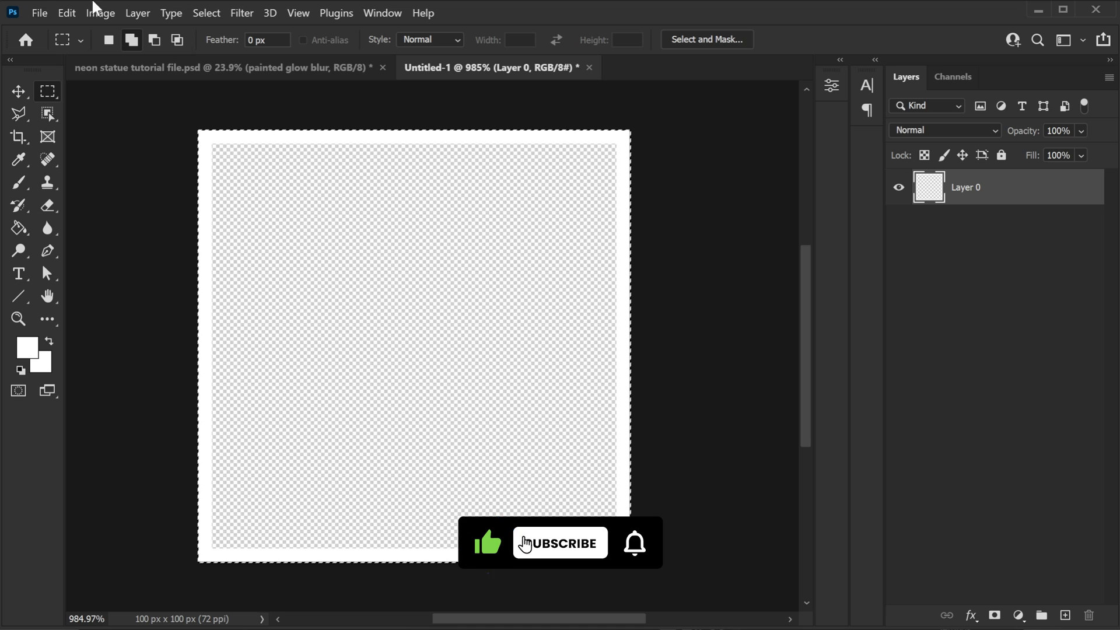
pyautogui.click(206, 12)
pyautogui.click(224, 47)
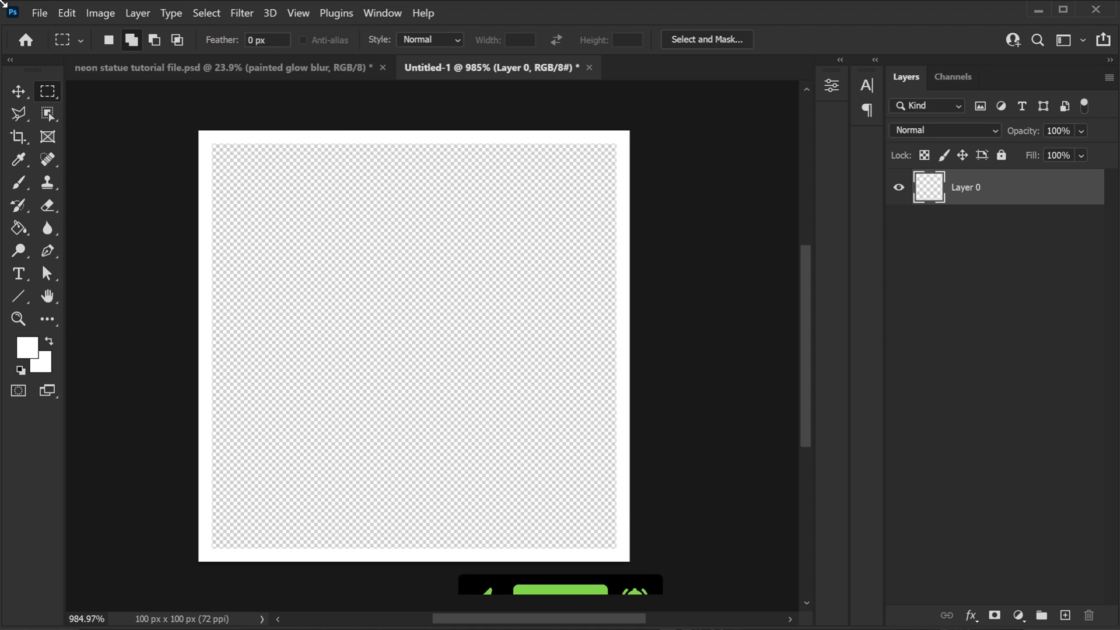
pyautogui.click(67, 14)
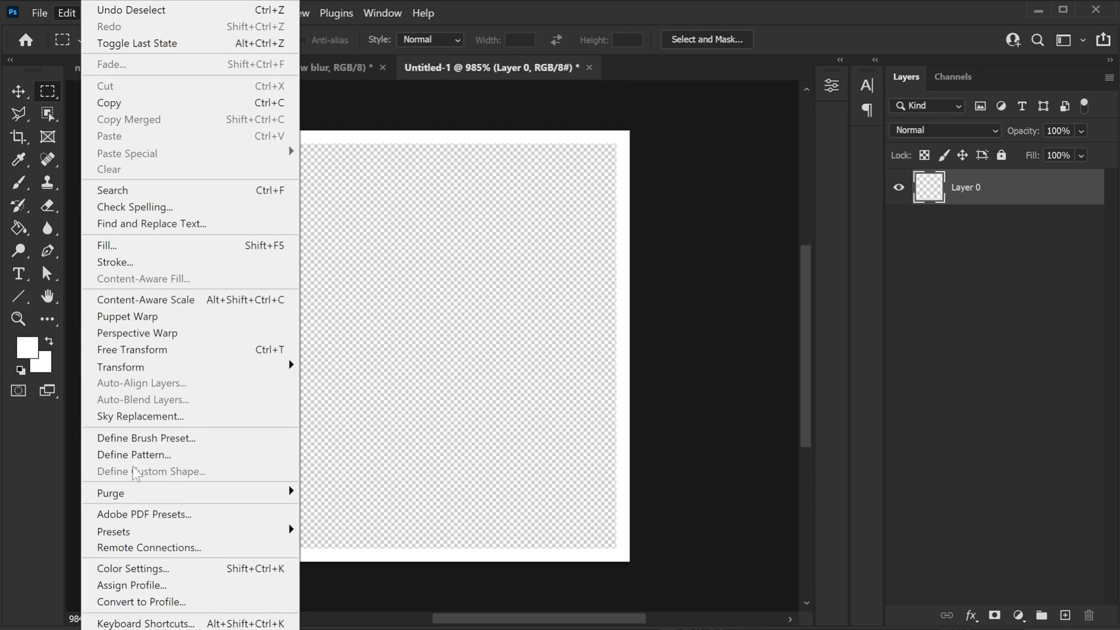
pyautogui.click(142, 454)
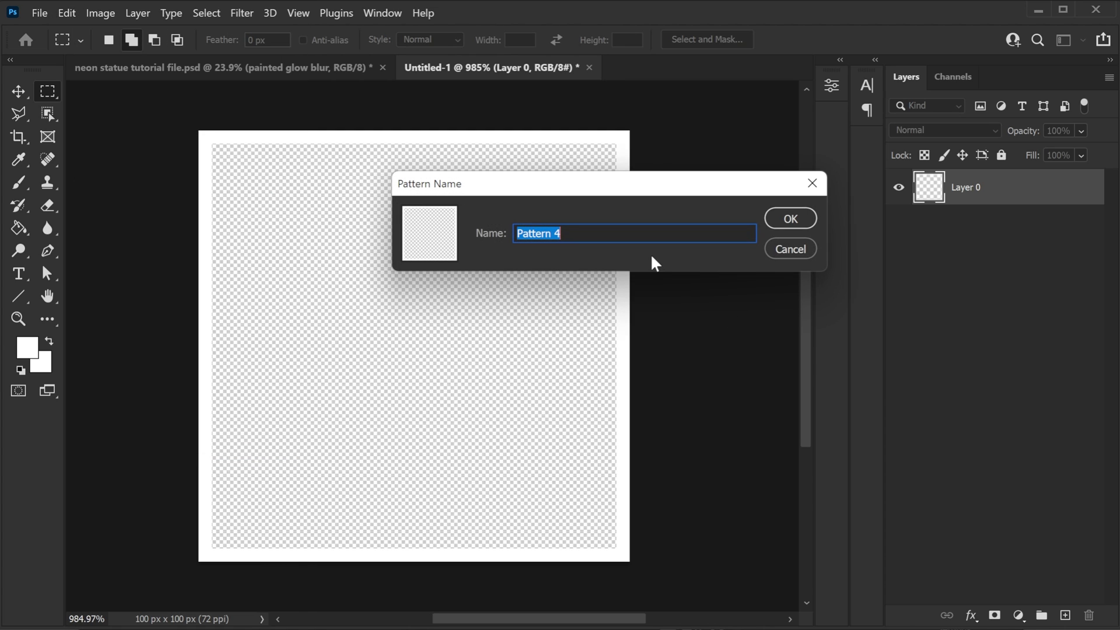
pyautogui.write('sexy shrek')
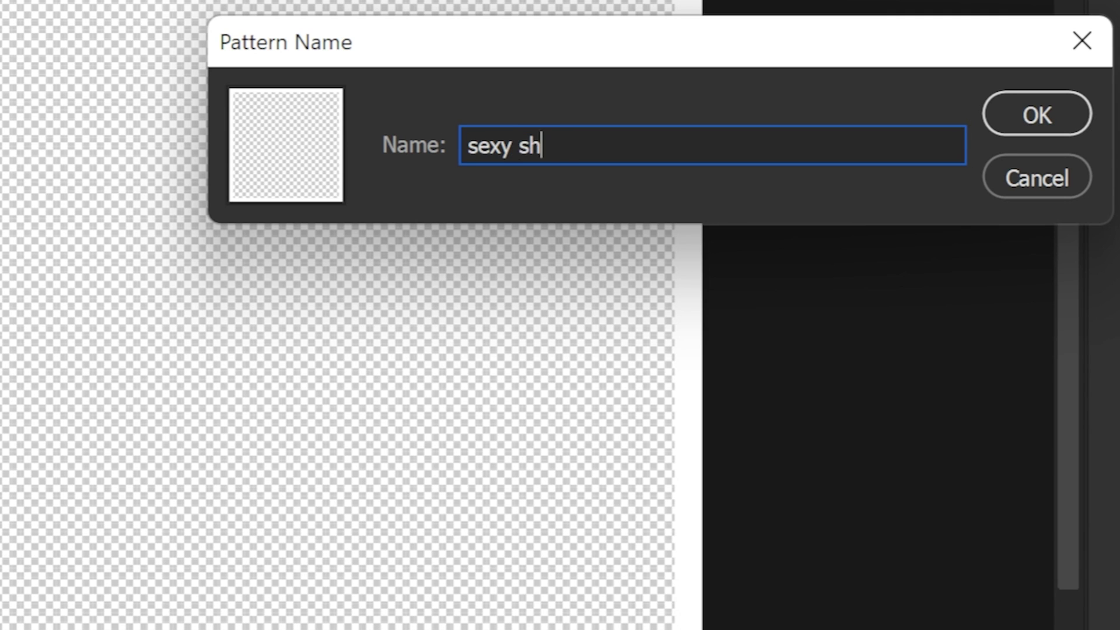
pyautogui.click(1041, 126)
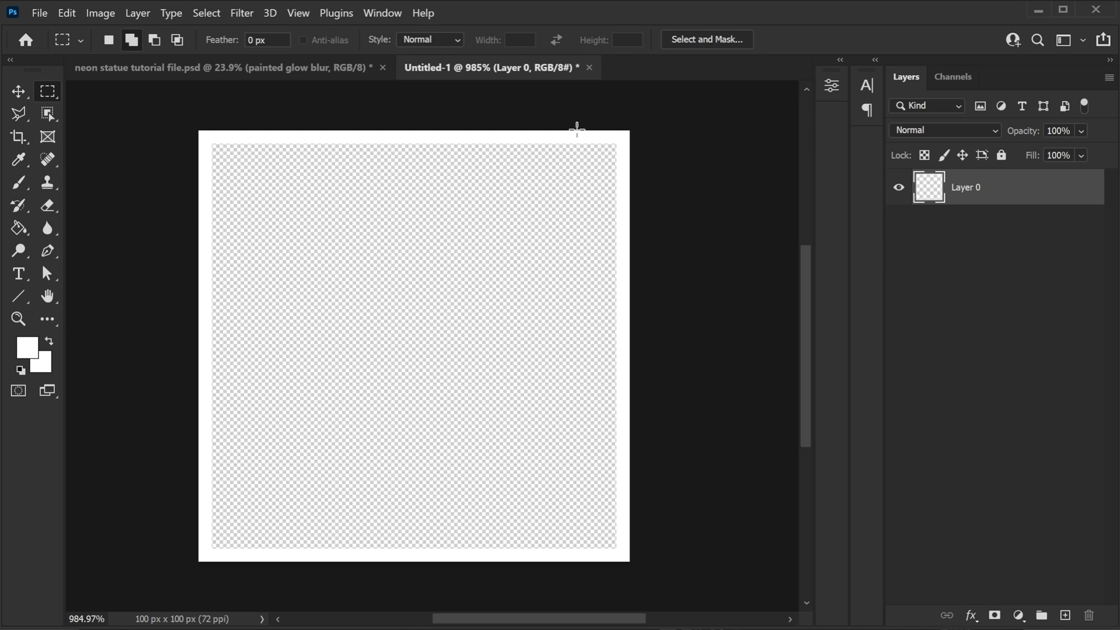
# Step: Close the pattern document without saving it and open the statue photo from the stocks folder
pyautogui.click(590, 68)
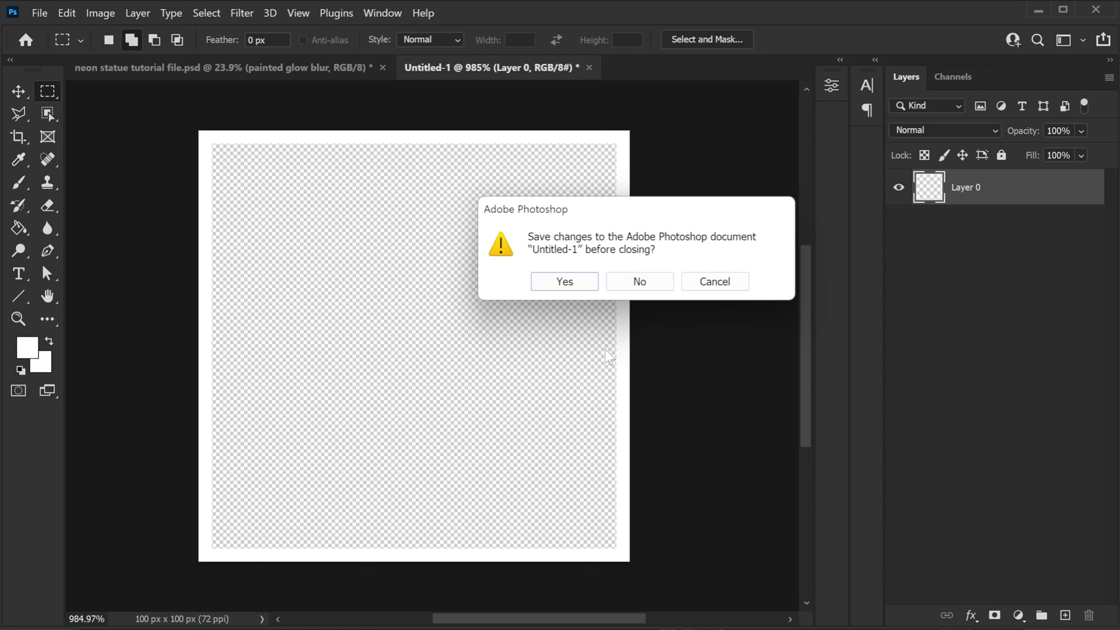
pyautogui.click(637, 280)
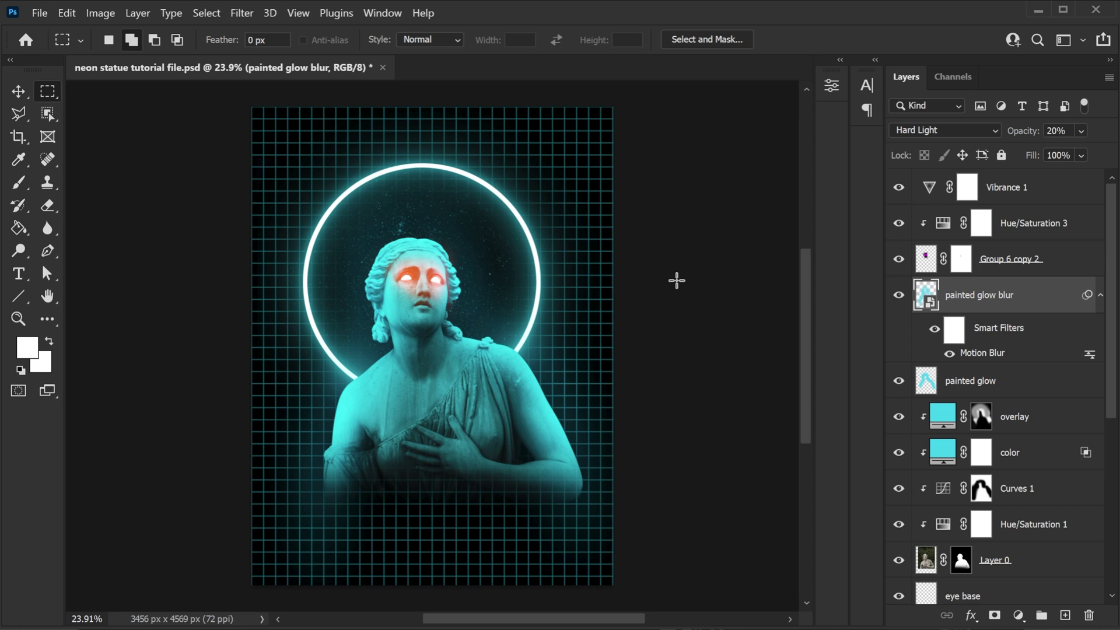
pyautogui.click(33, 17)
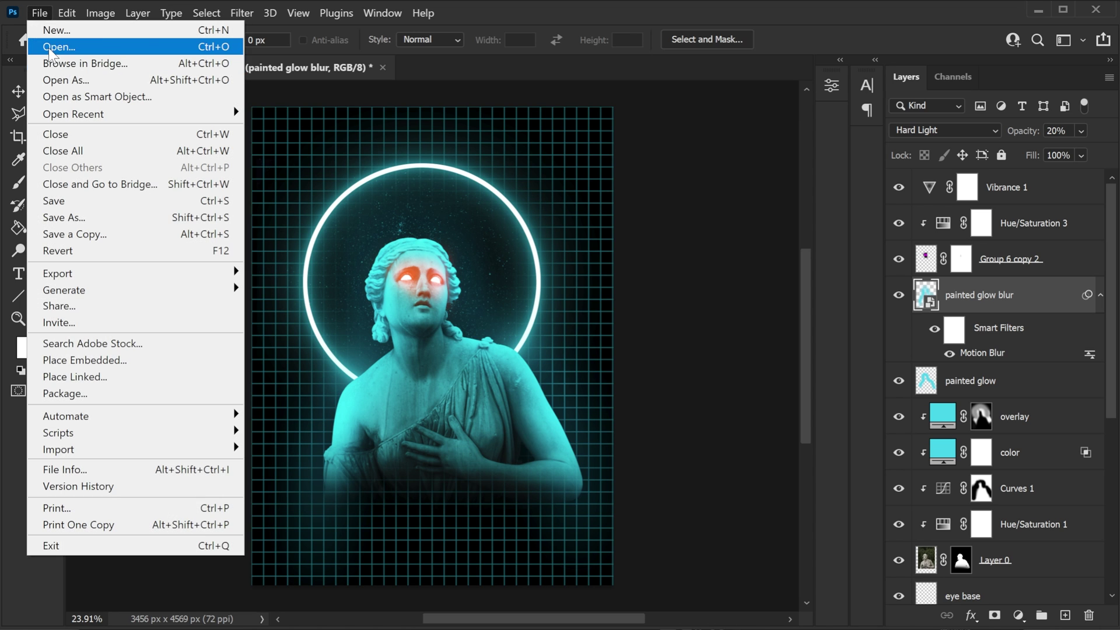
pyautogui.click(70, 43)
pyautogui.click(113, 156)
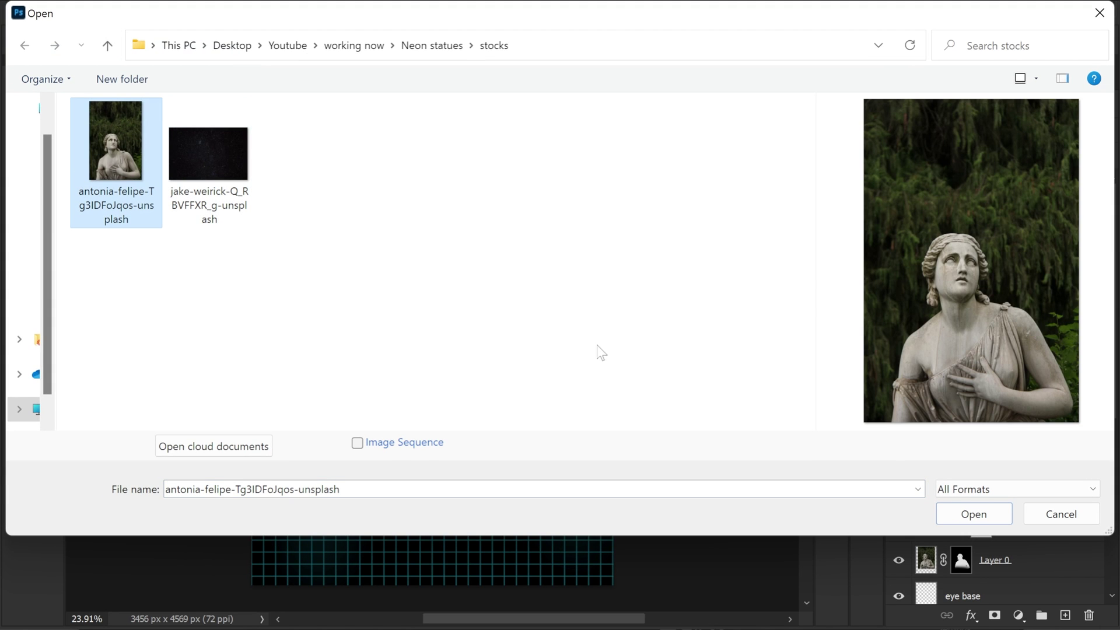
pyautogui.click(961, 517)
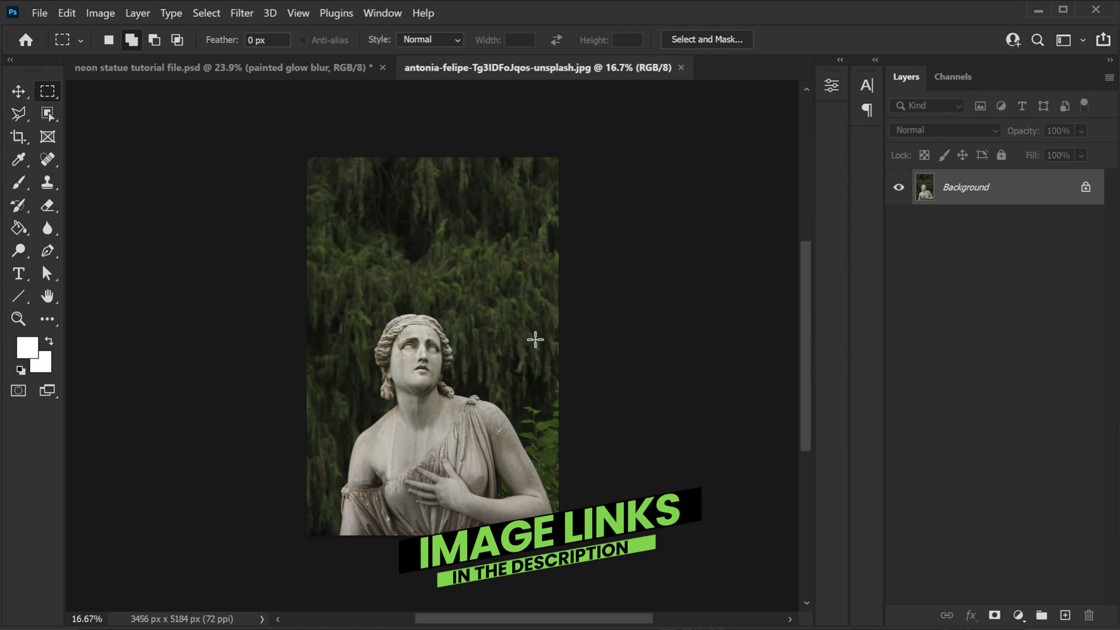
# Step: Select the statue with the Object Selection tool's Select Subject and add a layer mask that hides the background
pyautogui.click(49, 116)
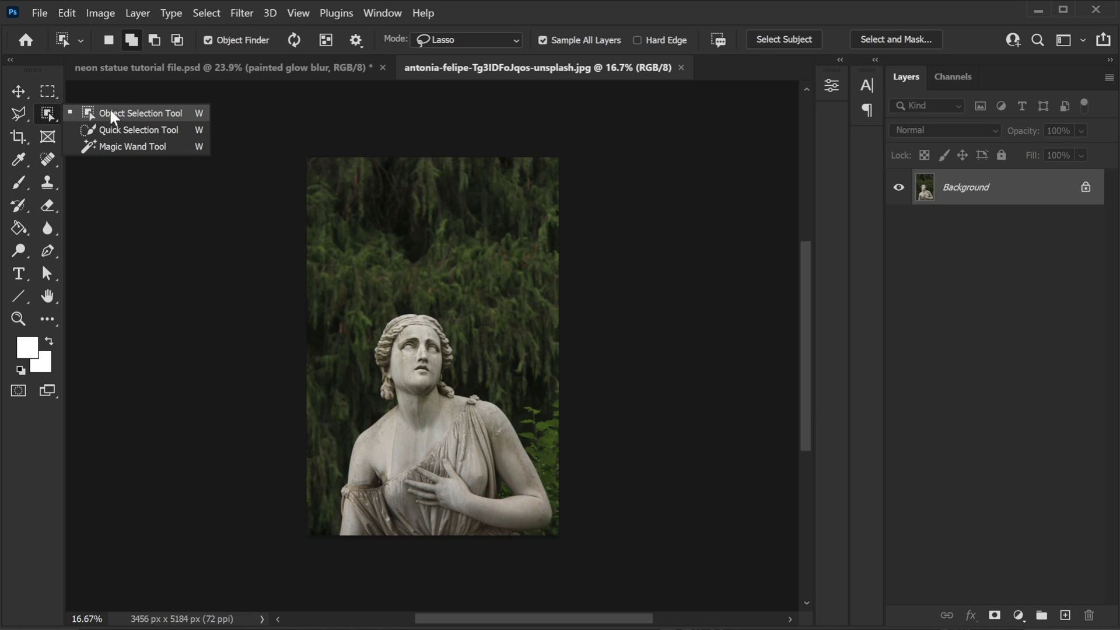
pyautogui.click(125, 113)
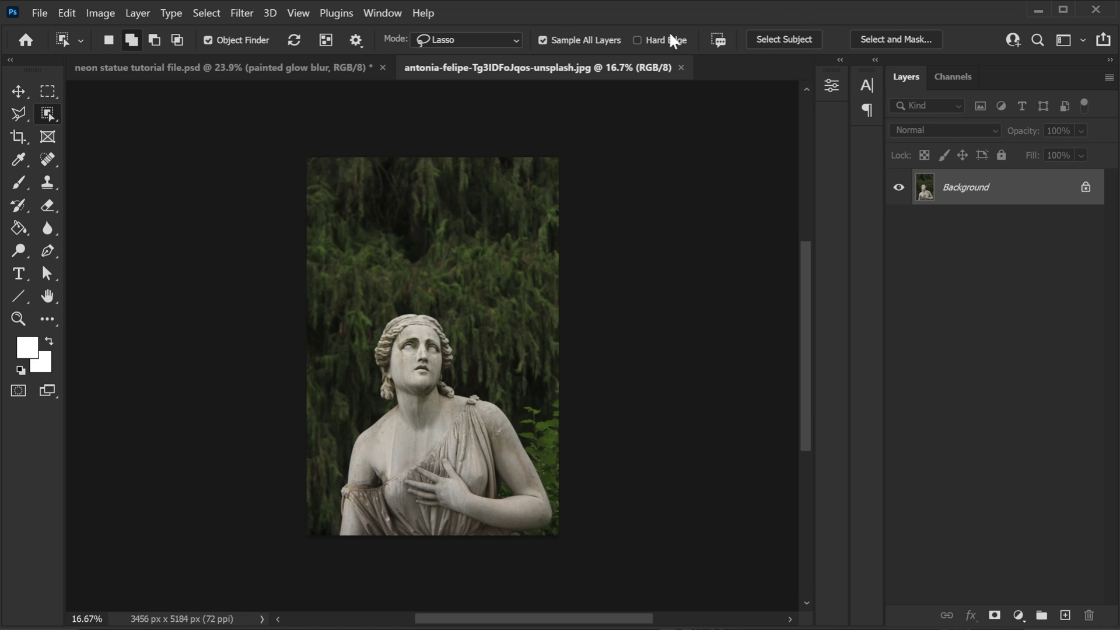
pyautogui.click(781, 39)
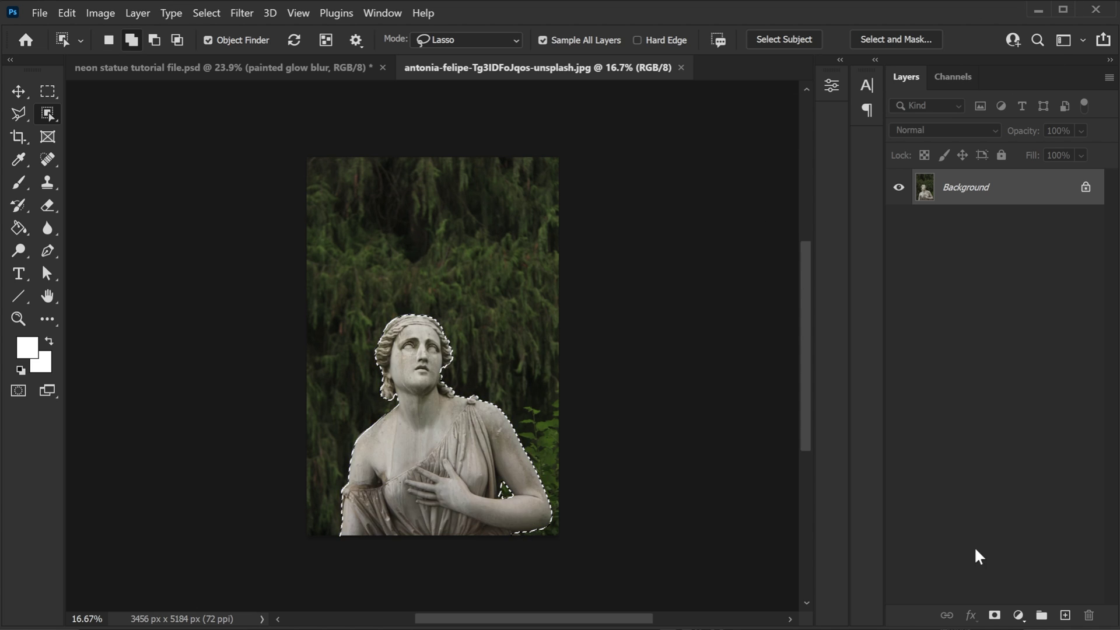
pyautogui.click(995, 615)
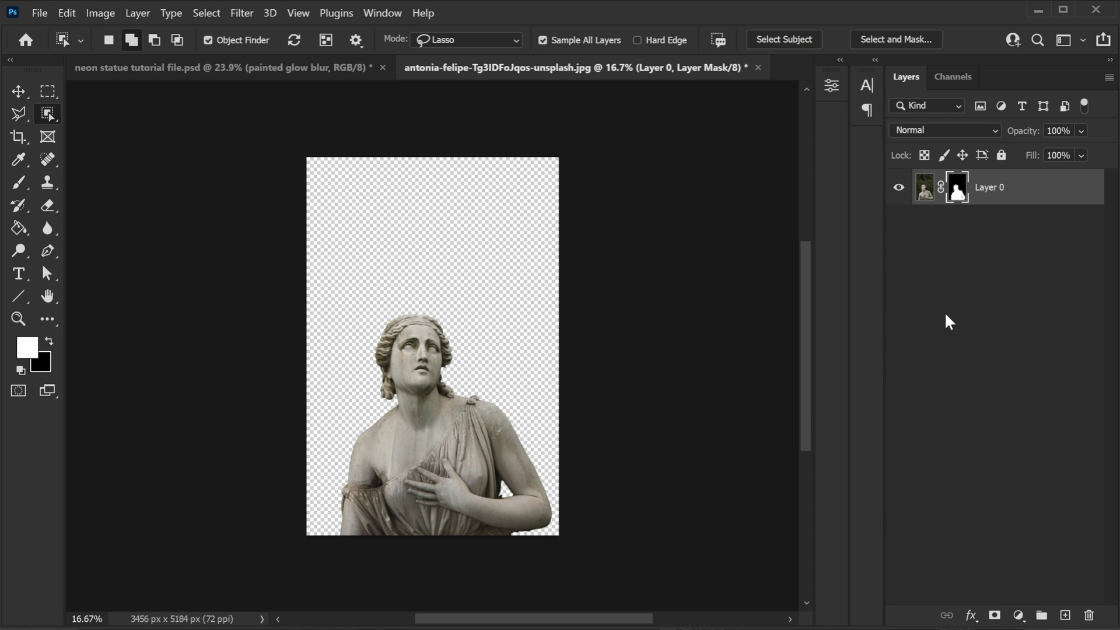
# Step: Add a black solid color fill layer and place it beneath the statue layer as the background
pyautogui.click(1018, 616)
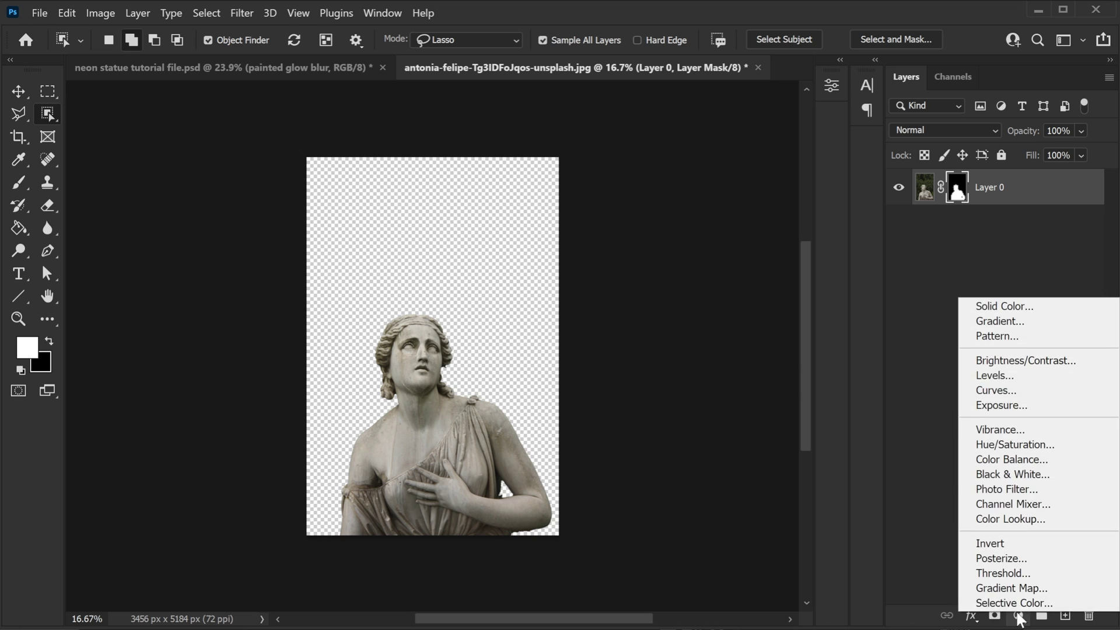
pyautogui.click(1005, 307)
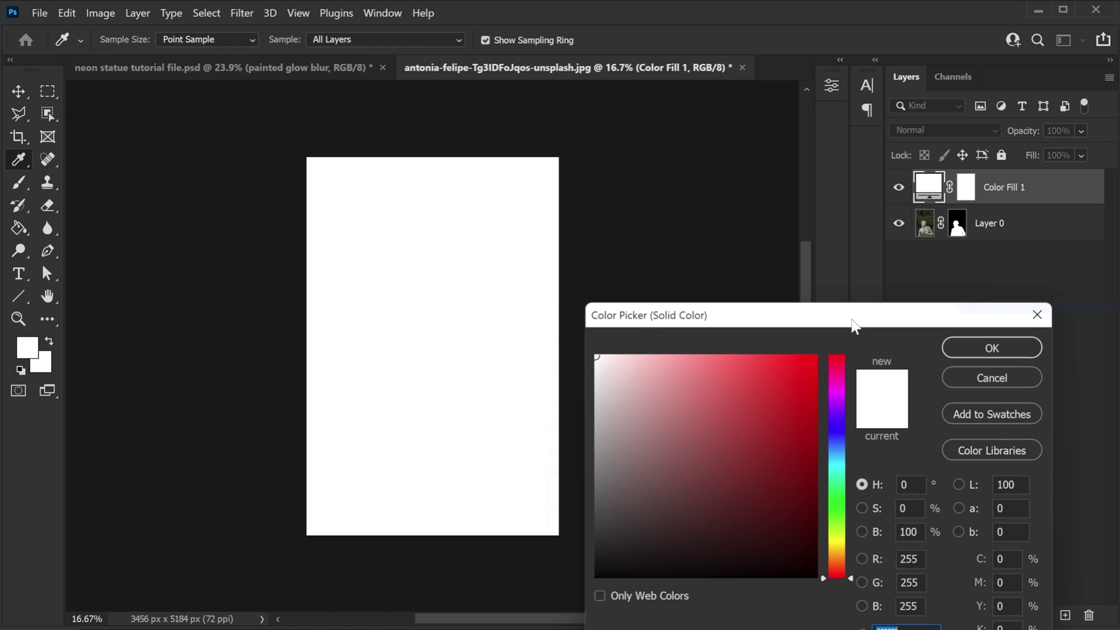
pyautogui.click(596, 575)
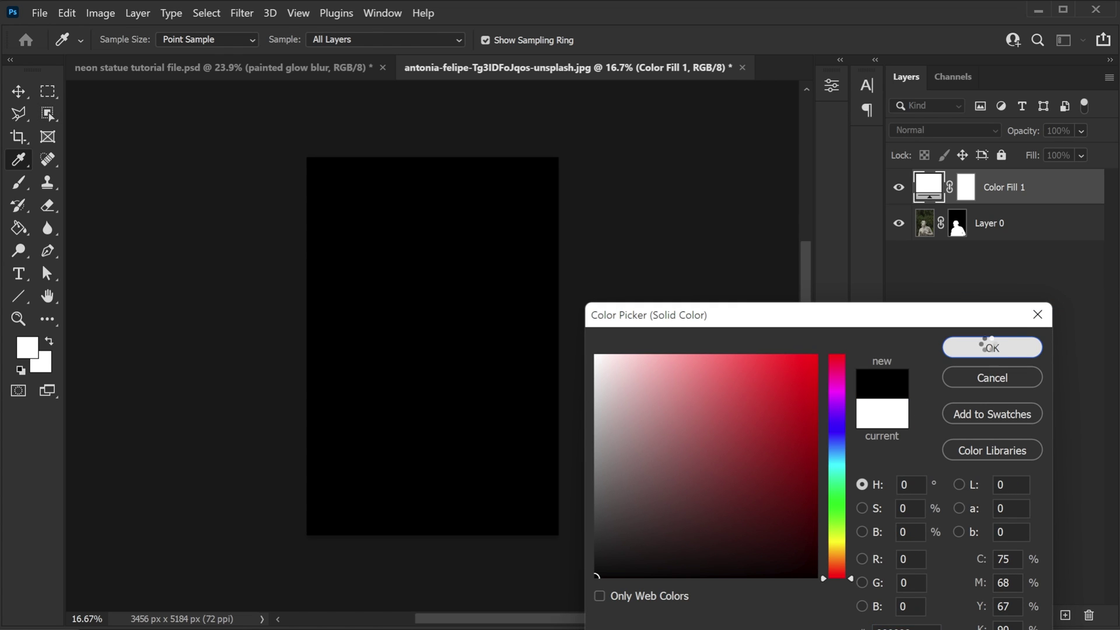
pyautogui.click(992, 348)
pyautogui.moveTo(1029, 176); pyautogui.dragTo(1019, 296)
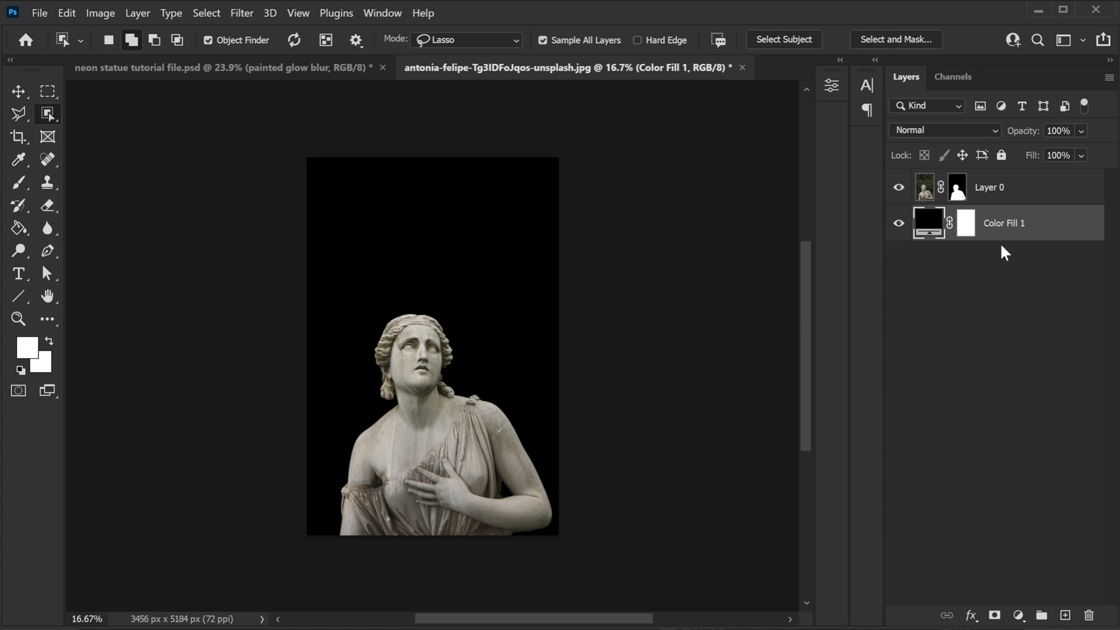
# Step: Move the masked statue layer up so the bust sits near the middle of the canvas
pyautogui.click(960, 192)
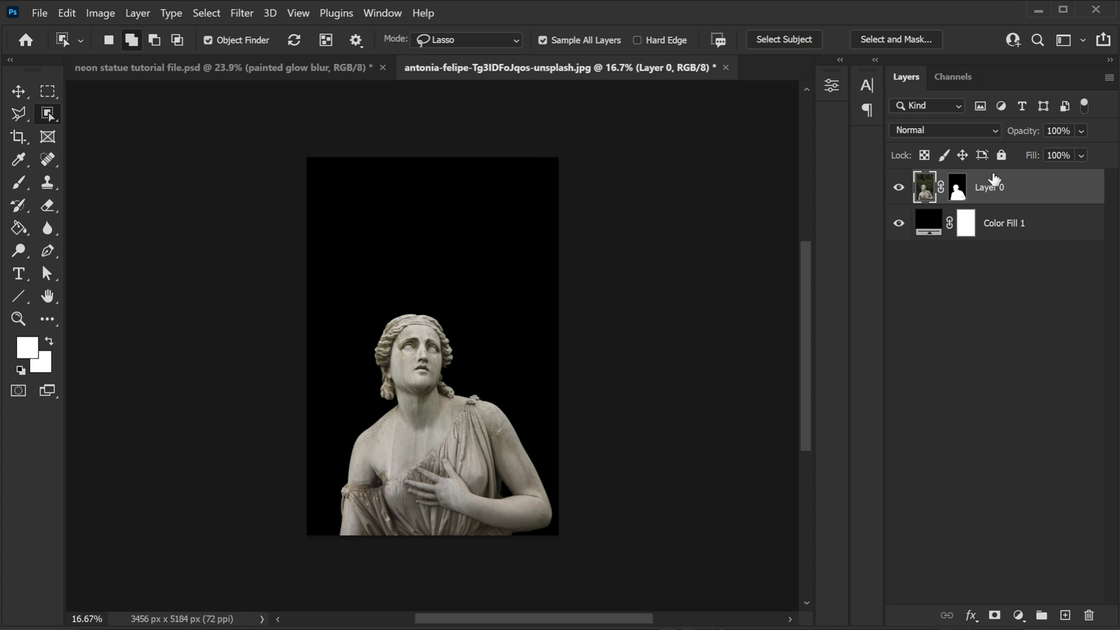
pyautogui.press('v')
pyautogui.moveTo(517, 443); pyautogui.dragTo(468, 419)
# Step: Extend the canvas on all sides with the Crop tool to about 3996 x 5352 px
pyautogui.press('c')
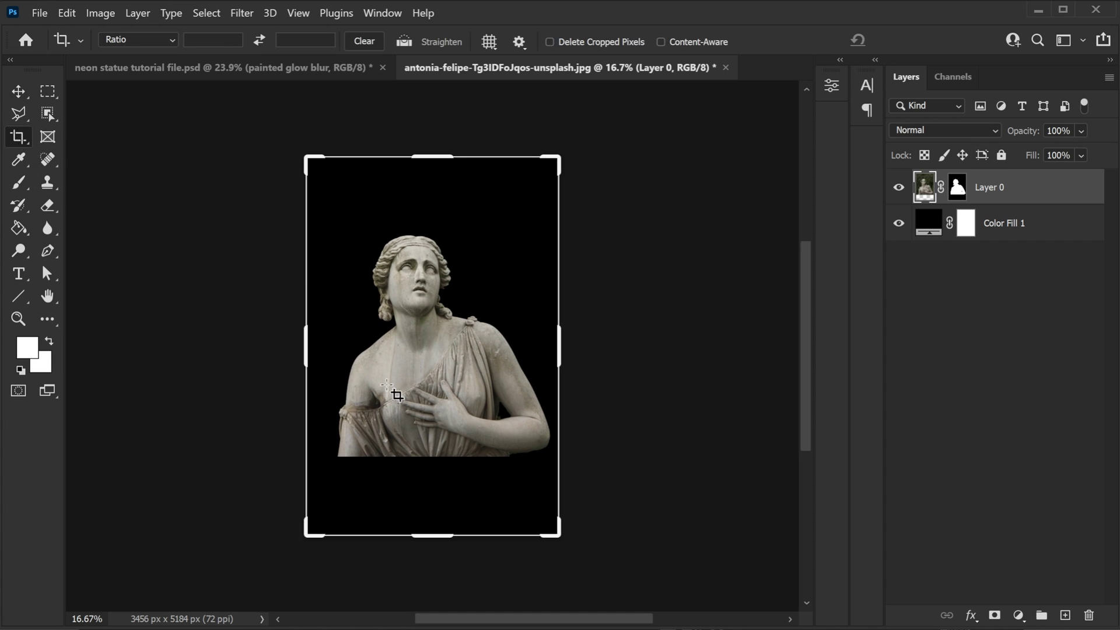
pyautogui.moveTo(315, 349); pyautogui.dragTo(299, 348)
pyautogui.moveTo(571, 347); pyautogui.dragTo(576, 348)
pyautogui.moveTo(289, 349); pyautogui.dragTo(294, 350)
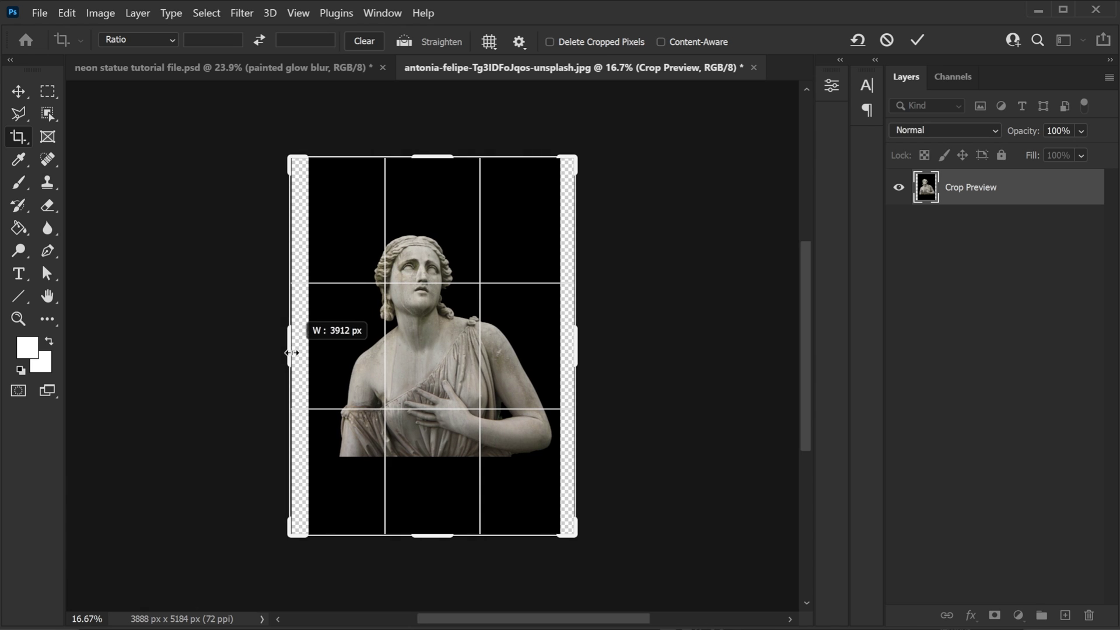
pyautogui.moveTo(497, 535); pyautogui.dragTo(497, 542)
pyautogui.moveTo(286, 348); pyautogui.dragTo(278, 348)
pyautogui.click(917, 40)
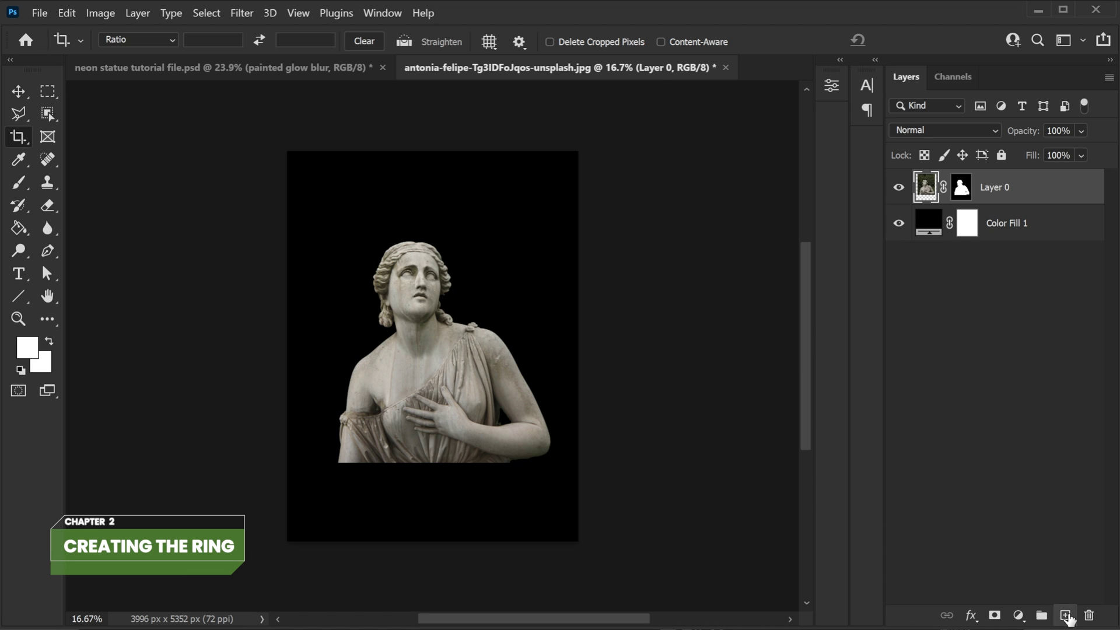
# Step: Add an empty layer beneath the statue and make a circular selection around the statue's head with the Elliptical Marquee tool
pyautogui.click(1064, 615)
pyautogui.moveTo(1018, 197); pyautogui.dragTo(1011, 240)
pyautogui.click(47, 91)
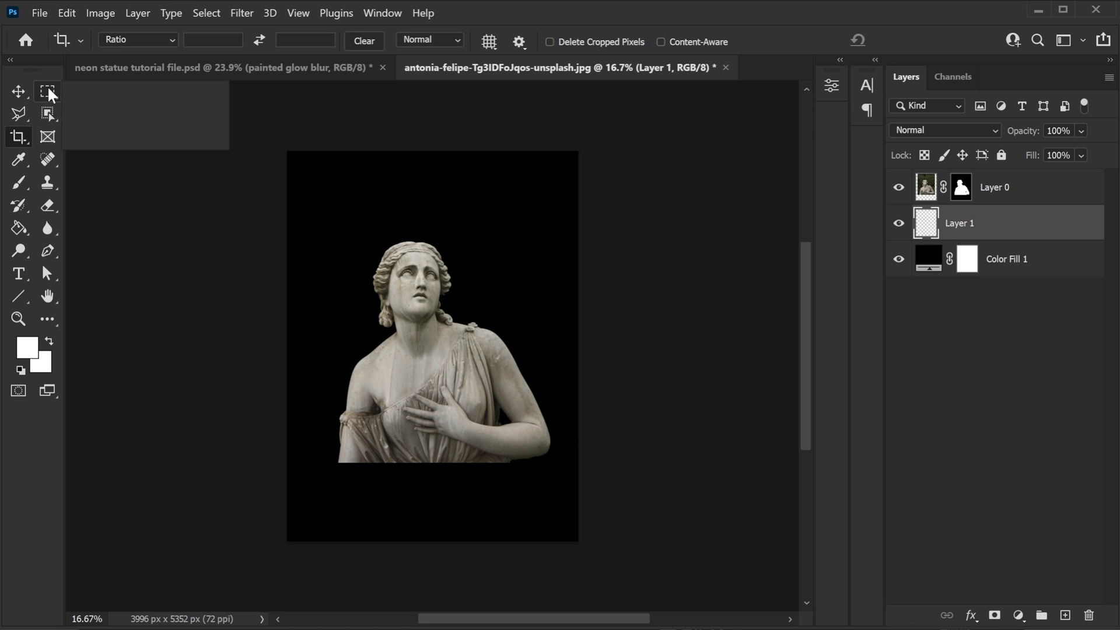
pyautogui.click(116, 103)
pyautogui.hotkey('shift', 'm')
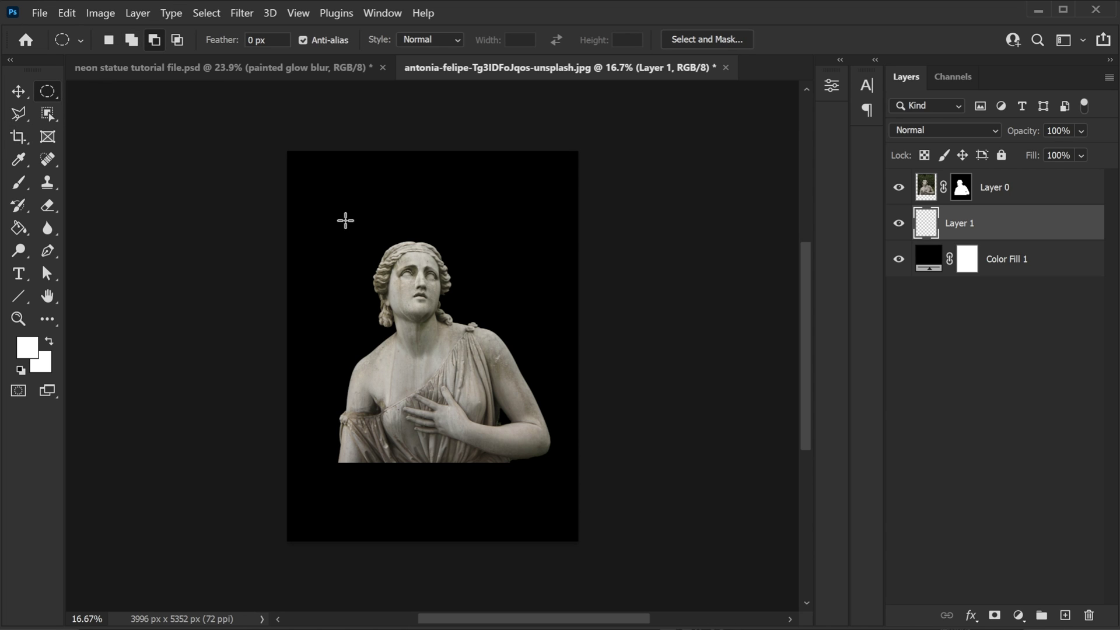
pyautogui.moveTo(323, 186); pyautogui.dragTo(520, 440)
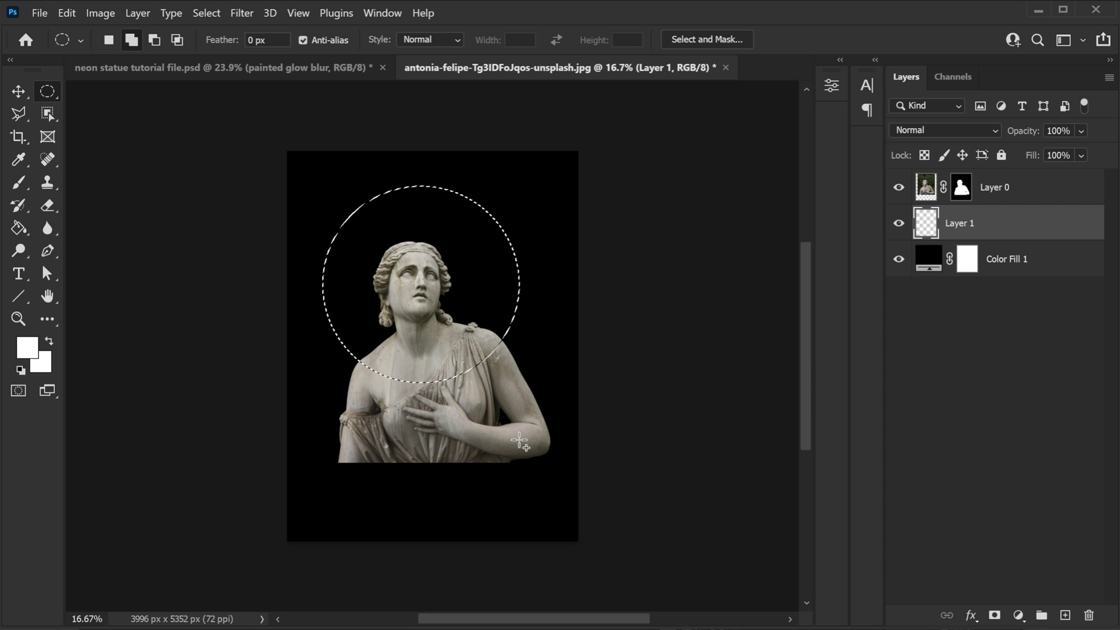
pyautogui.press('alt')
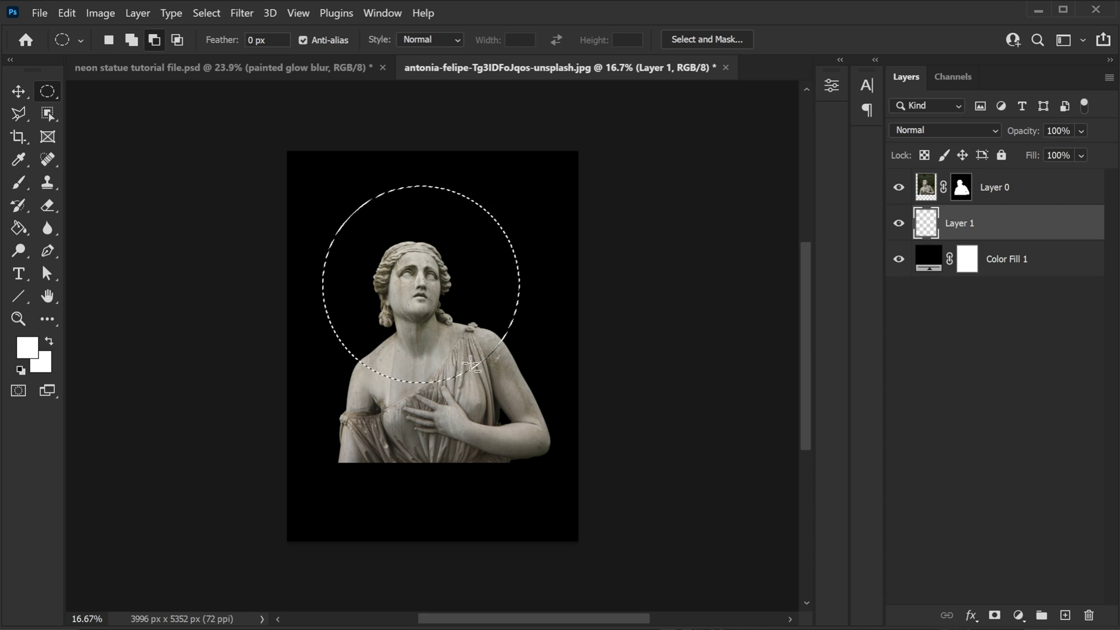
# Step: Stroke the circular selection with a 40 px white line, location Center, mode Normal, opacity 100%, and deselect it
pyautogui.rightClick(487, 243)
pyautogui.click(536, 468)
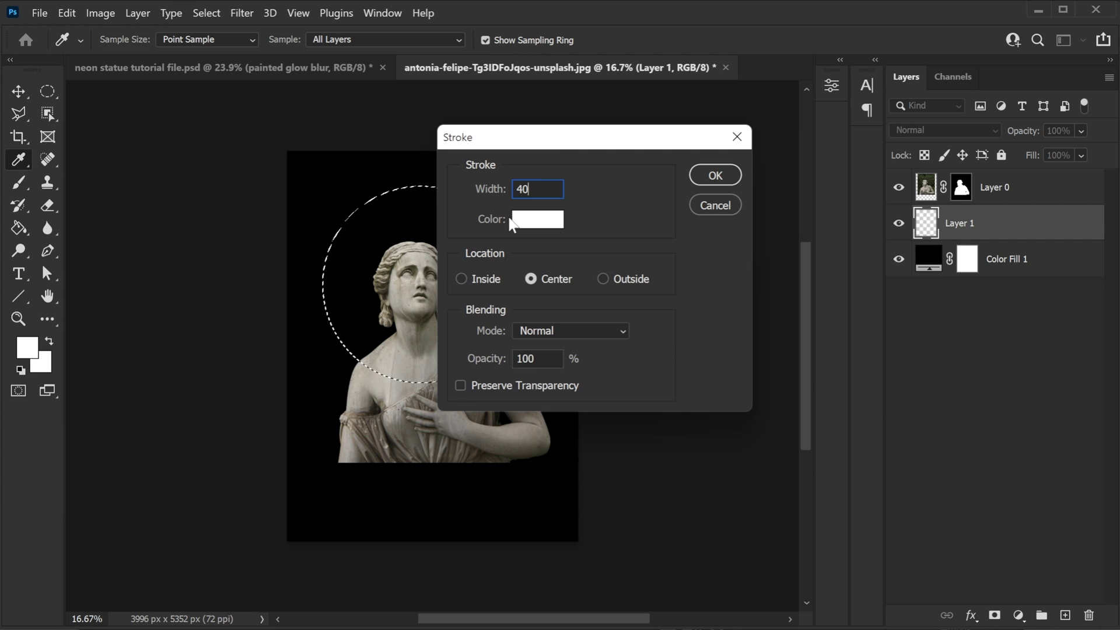
pyautogui.click(714, 175)
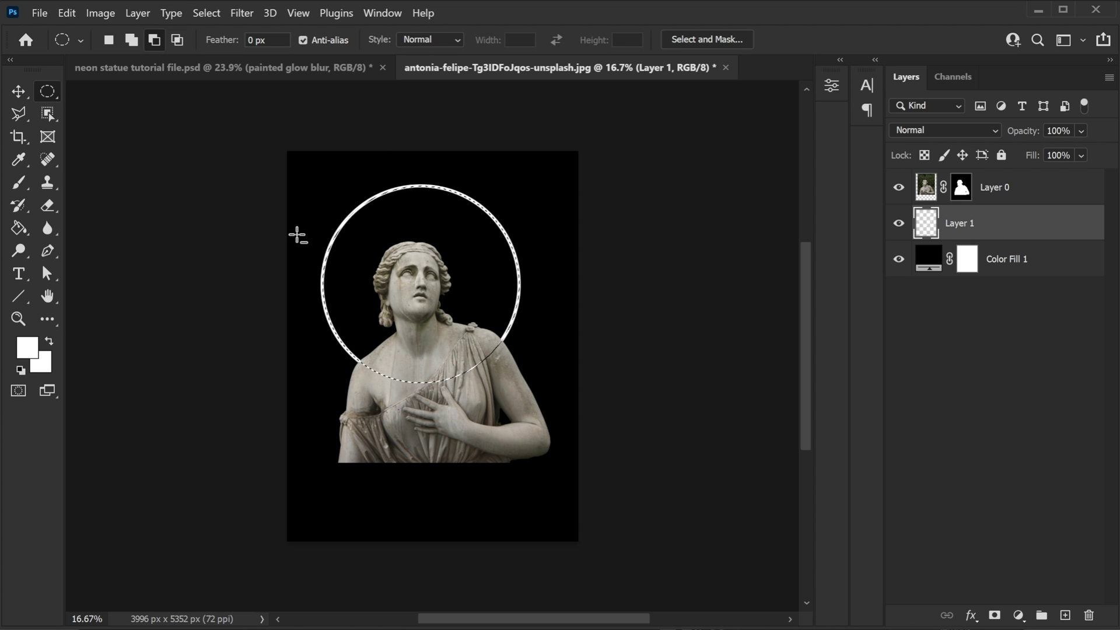
pyautogui.hotkey('ctrl', 'd')
# Step: Add a second black solid color fill layer directly above the background fill and rename it "pattern"
pyautogui.click(1055, 269)
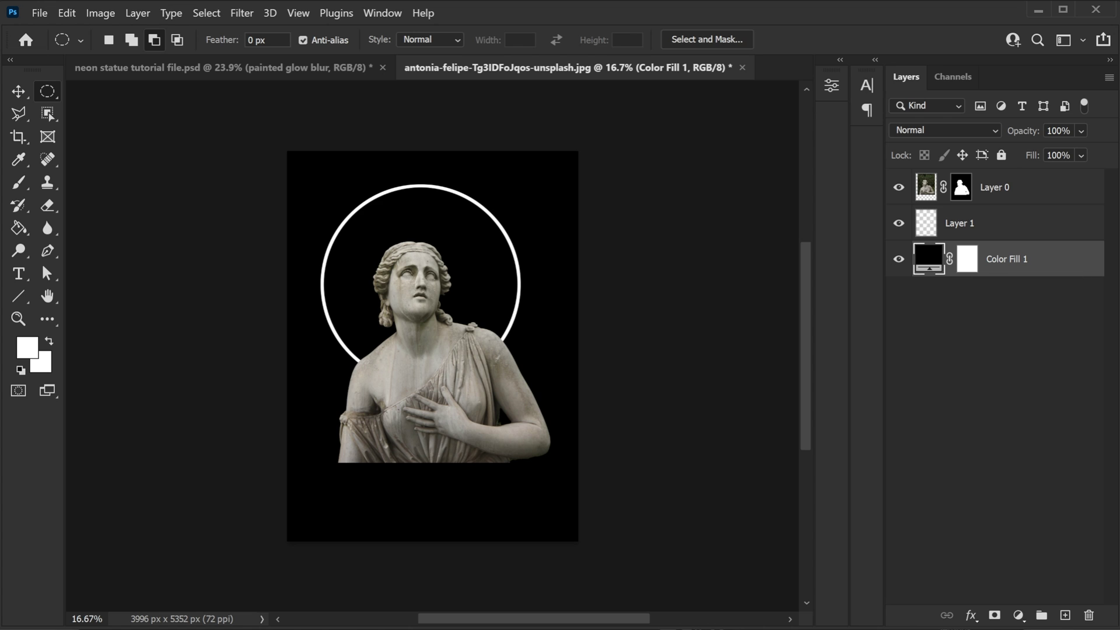
pyautogui.click(1019, 614)
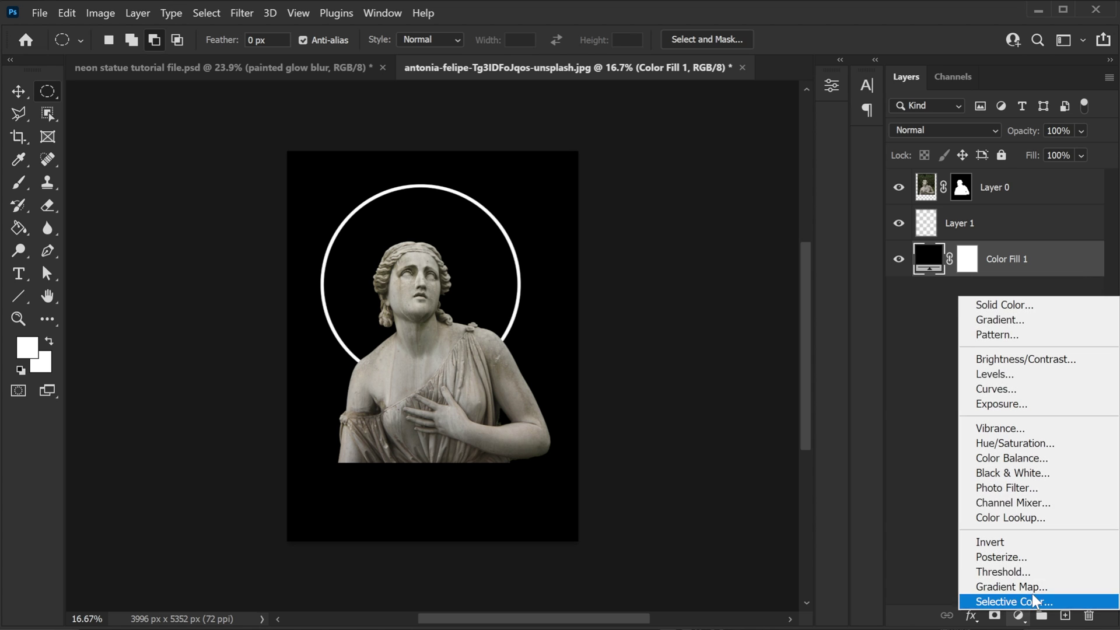
pyautogui.click(1004, 305)
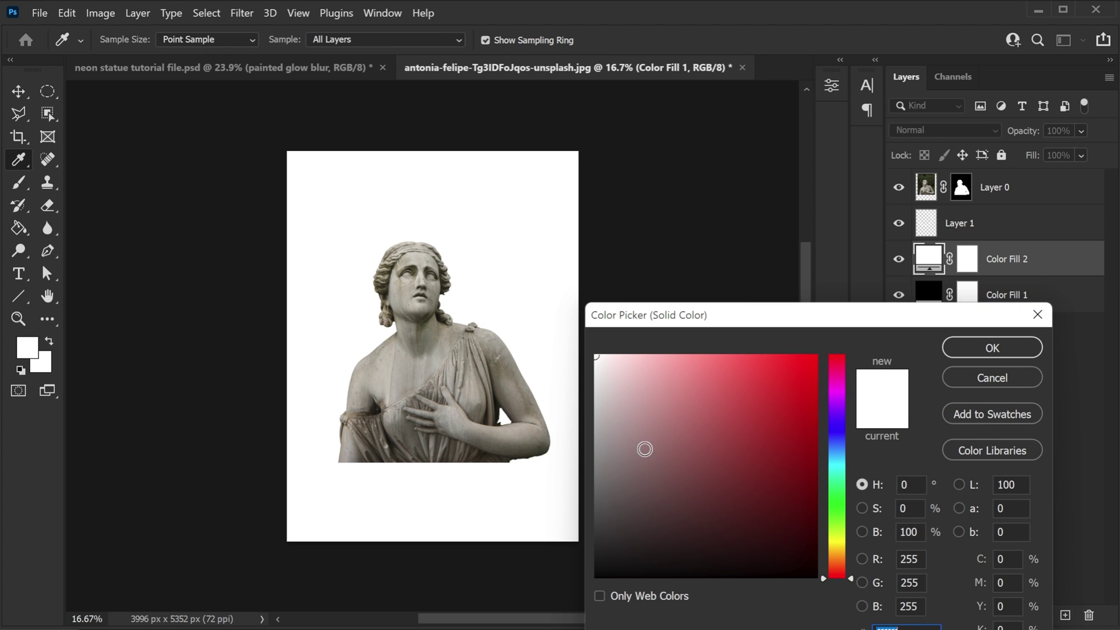
pyautogui.moveTo(696, 455); pyautogui.dragTo(596, 576)
pyautogui.click(991, 348)
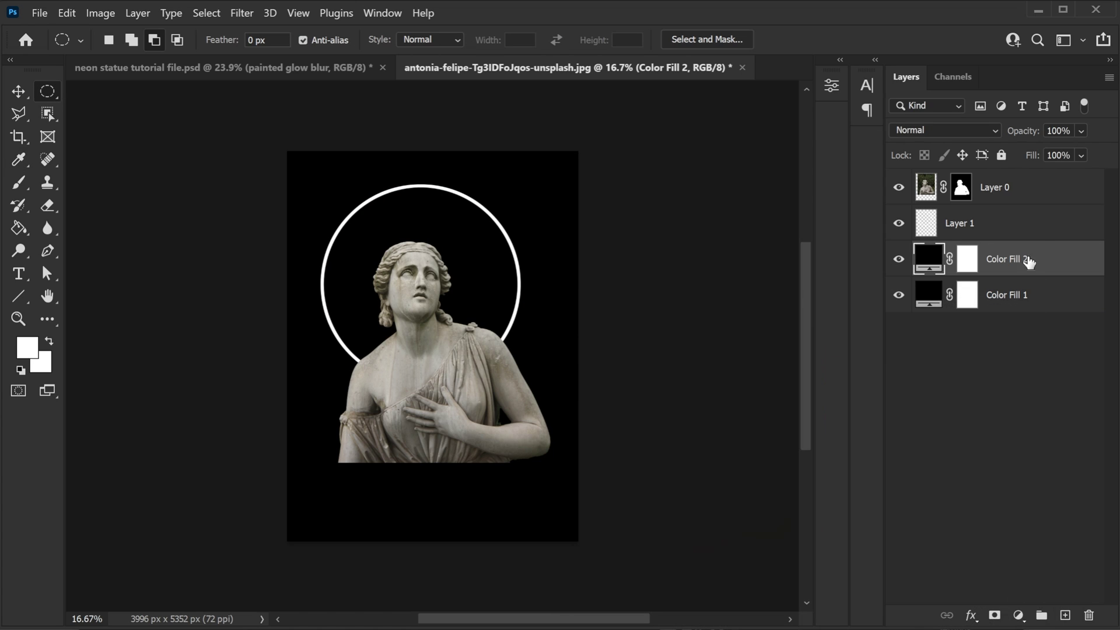
pyautogui.doubleClick(1014, 260)
pyautogui.write('pattern')
pyautogui.press('Return')
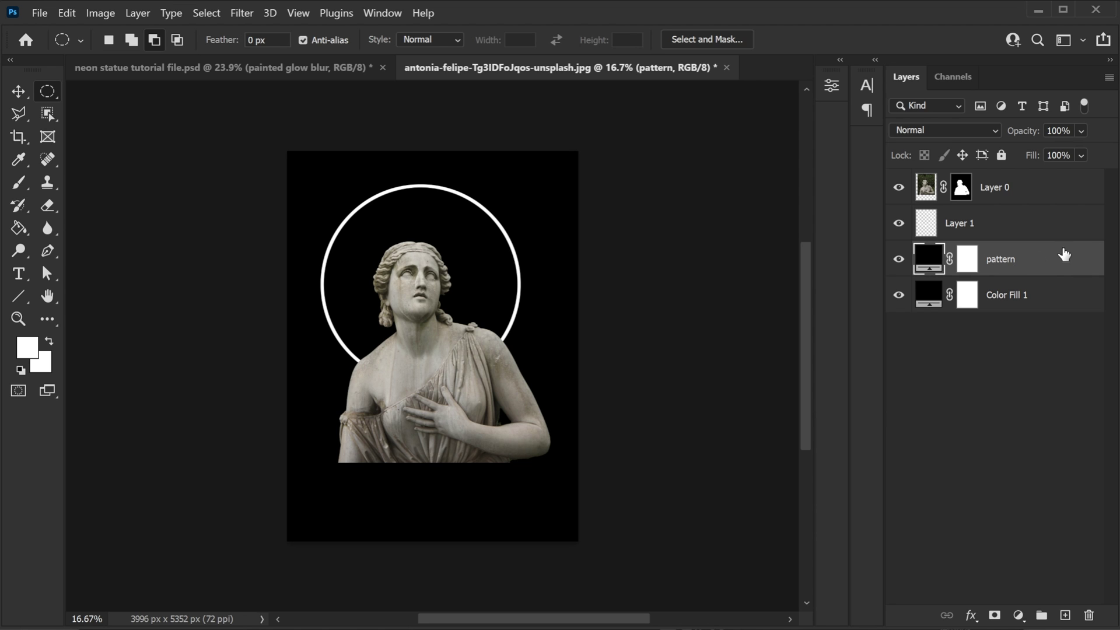
# Step: Enable the Pattern Overlay effect in the layer style of the pattern layer
pyautogui.doubleClick(1084, 261)
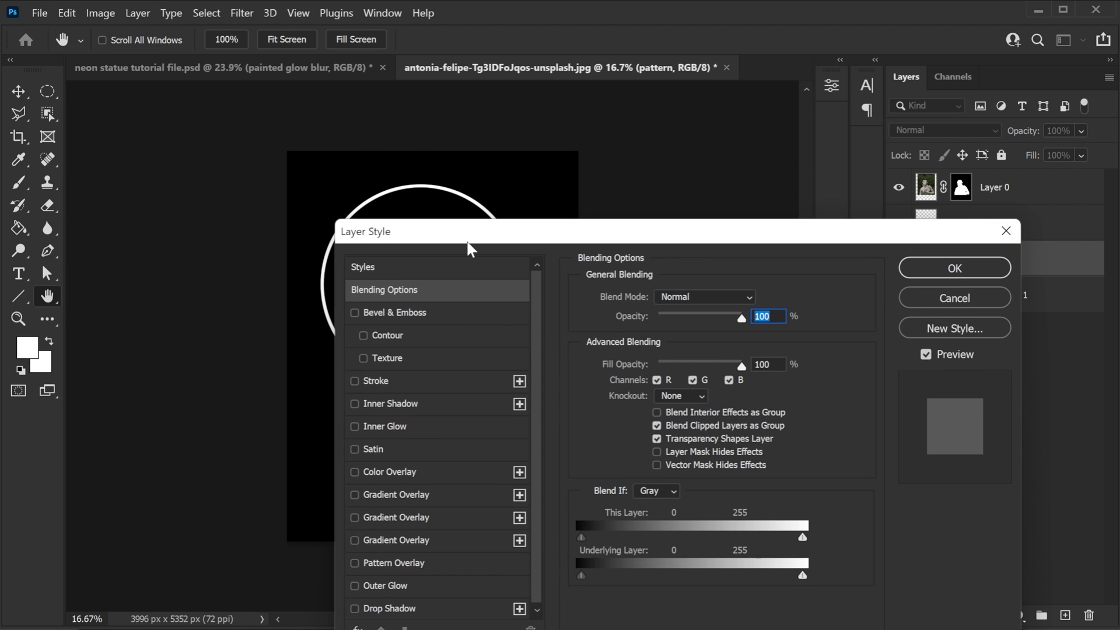
pyautogui.moveTo(471, 240); pyautogui.dragTo(681, 129)
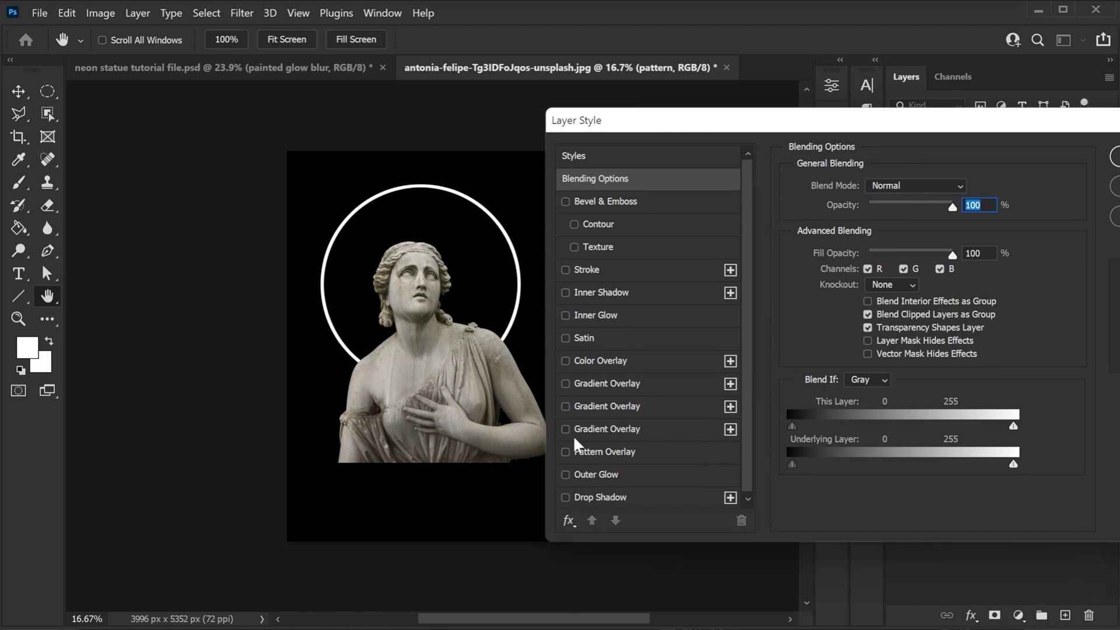
pyautogui.click(574, 450)
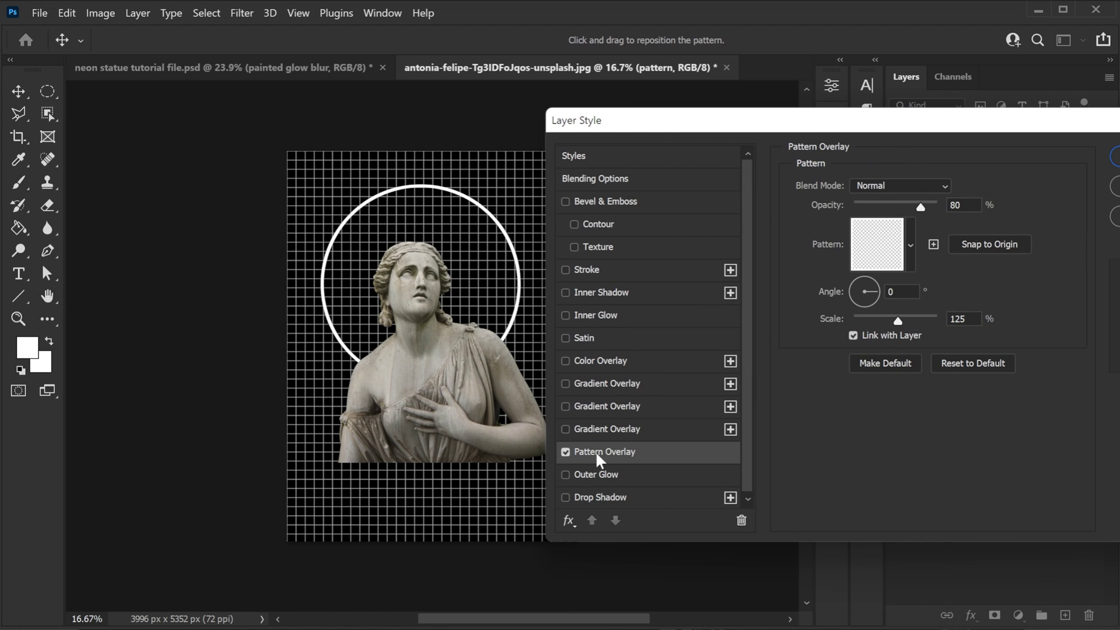
# Step: Choose the "sexy shrek" pattern for the overlay, keep 80% opacity and 125% scale, and apply the layer style
pyautogui.click(908, 245)
pyautogui.click(924, 232)
pyautogui.click(911, 245)
pyautogui.moveTo(967, 371); pyautogui.dragTo(965, 482)
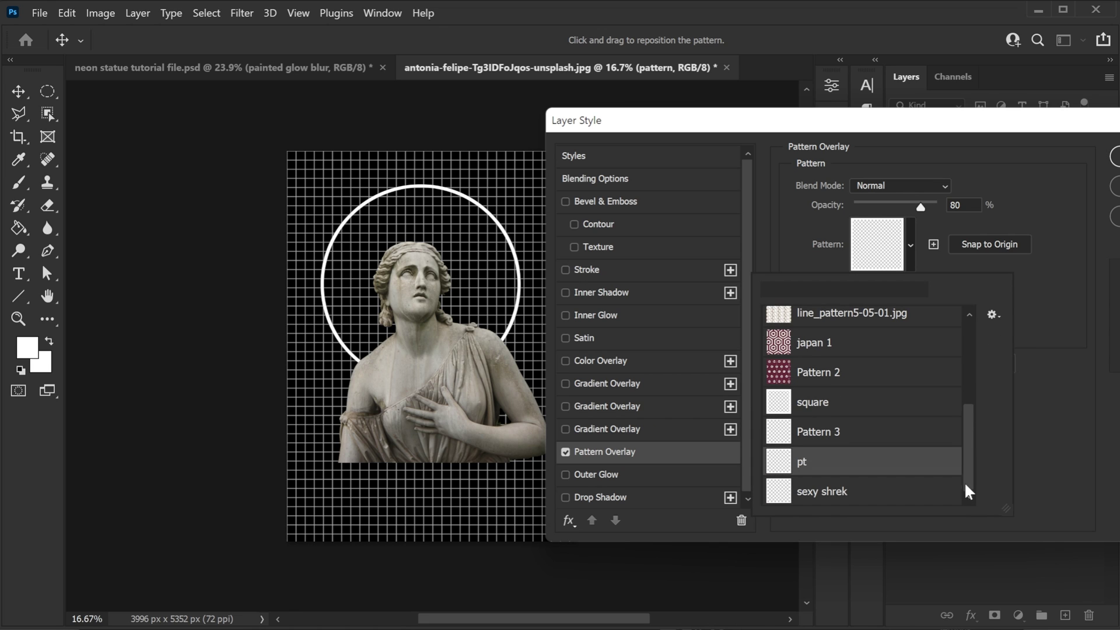
pyautogui.click(828, 492)
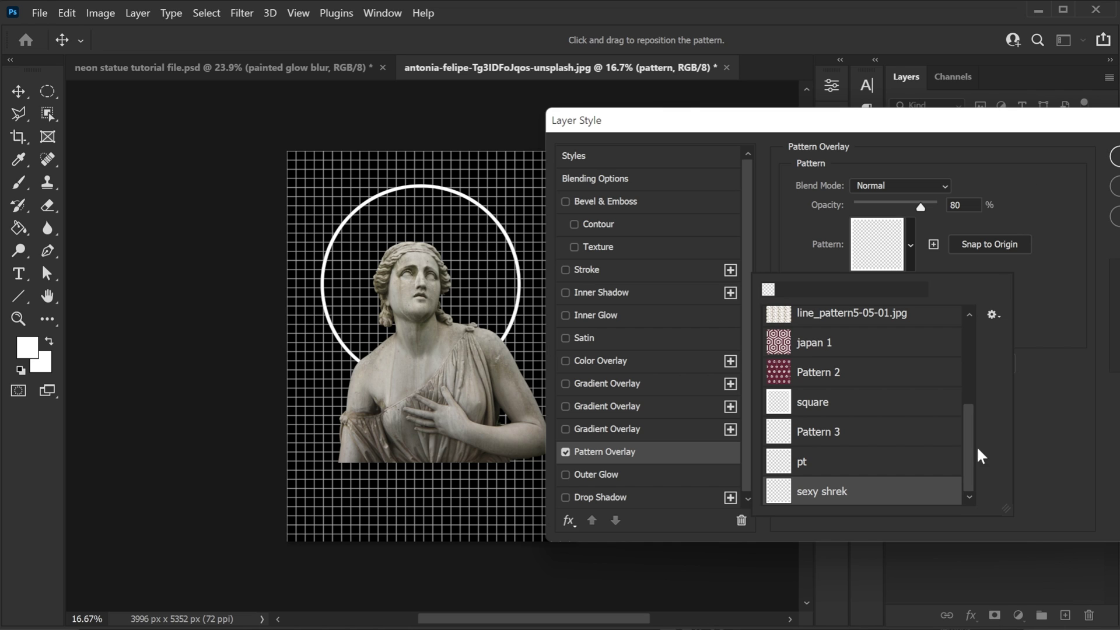
pyautogui.click(1037, 207)
pyautogui.moveTo(985, 127); pyautogui.dragTo(979, 137)
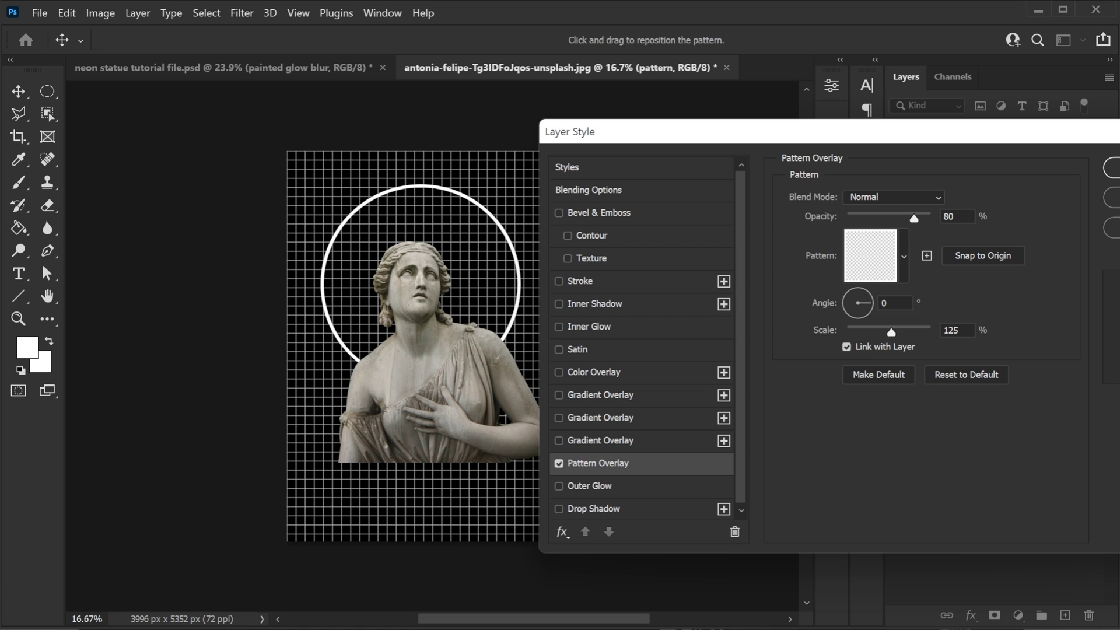
pyautogui.click(983, 260)
pyautogui.moveTo(1056, 125); pyautogui.dragTo(897, 166)
pyautogui.click(990, 207)
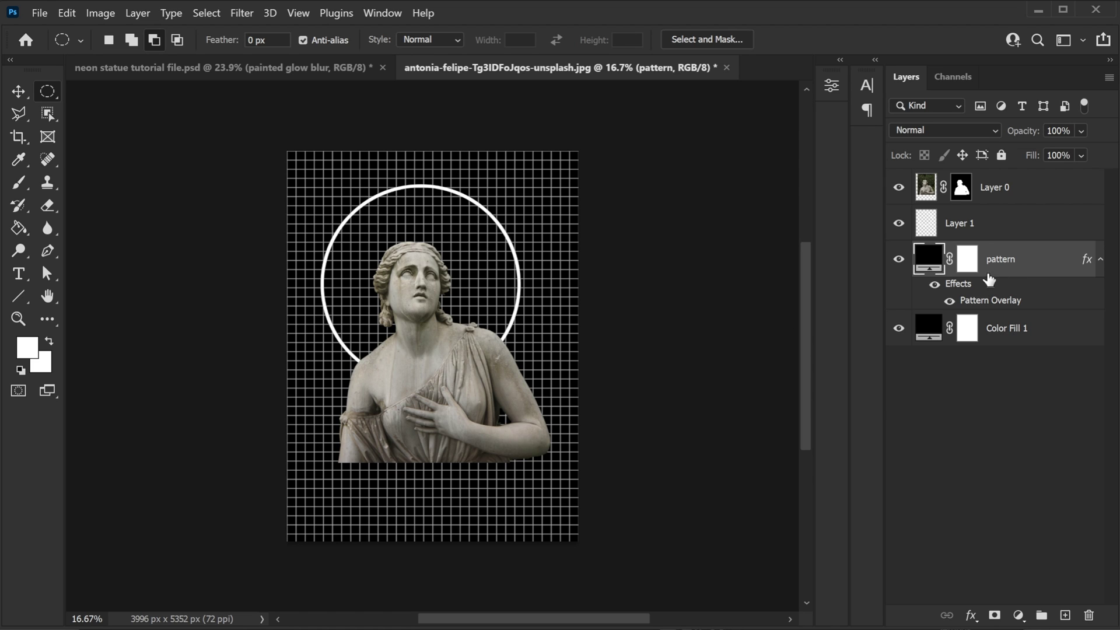
# Step: Paint black on the pattern layer's mask with a soft 1600 px brush to fade the grid behind the statue's head
pyautogui.click(972, 262)
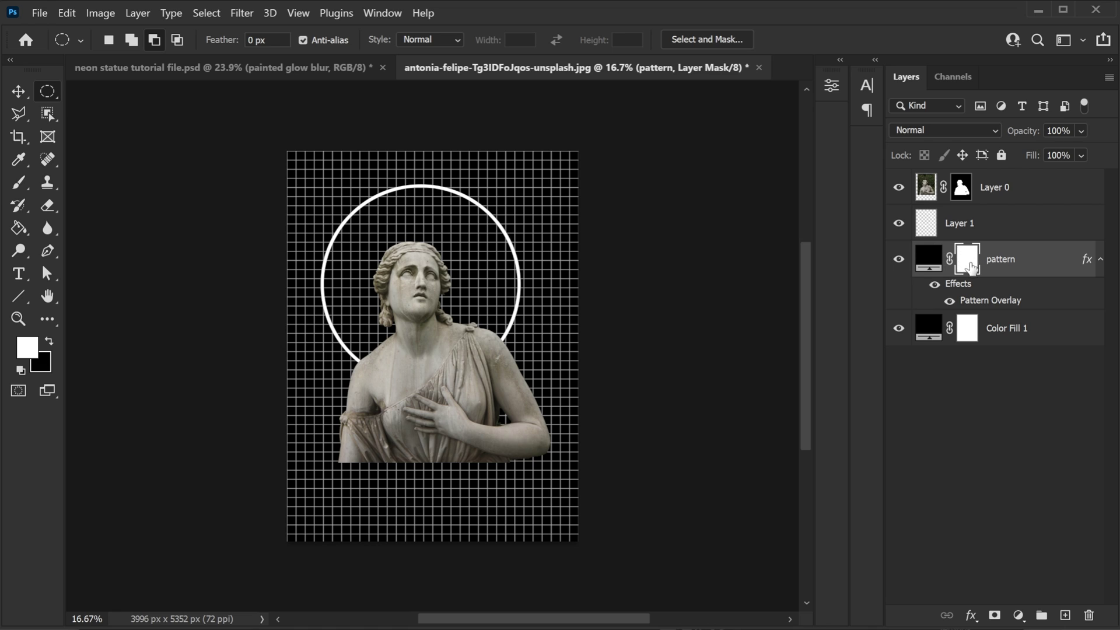
pyautogui.click(22, 183)
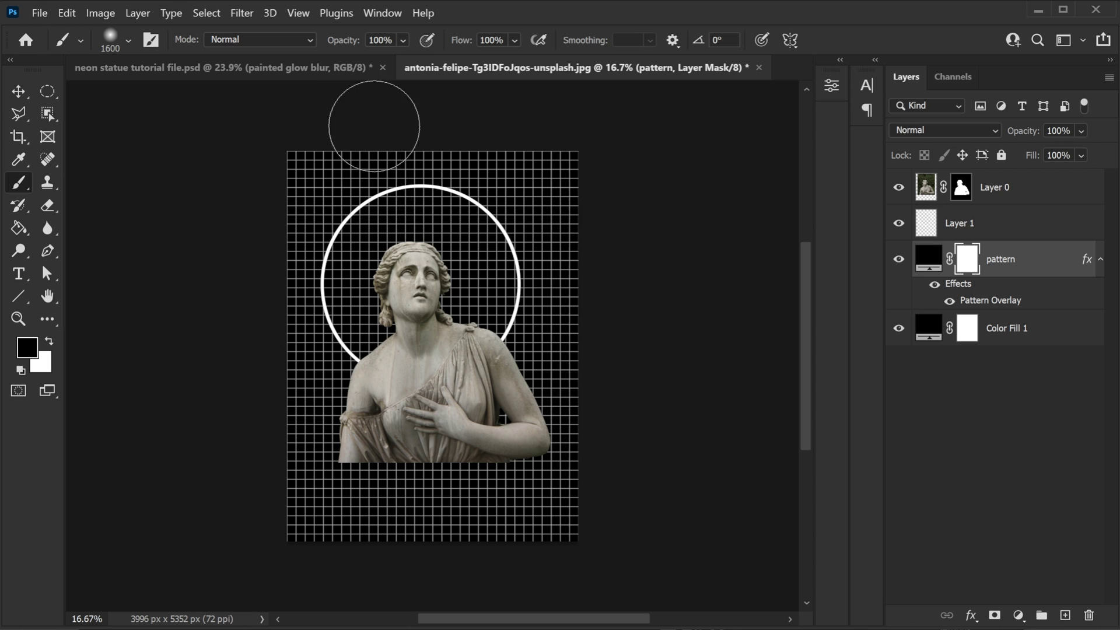
pyautogui.rightClick(421, 302)
pyautogui.moveTo(486, 145); pyautogui.dragTo(494, 145)
pyautogui.press('Return')
pyautogui.moveTo(422, 272)
pyautogui.mouseDown()
pyautogui.moveTo(392, 323)
pyautogui.moveTo(408, 308)
pyautogui.moveTo(407, 275)
pyautogui.moveTo(455, 266)
pyautogui.moveTo(425, 289)
pyautogui.moveTo(397, 245)
pyautogui.moveTo(385, 285)
pyautogui.mouseUp()
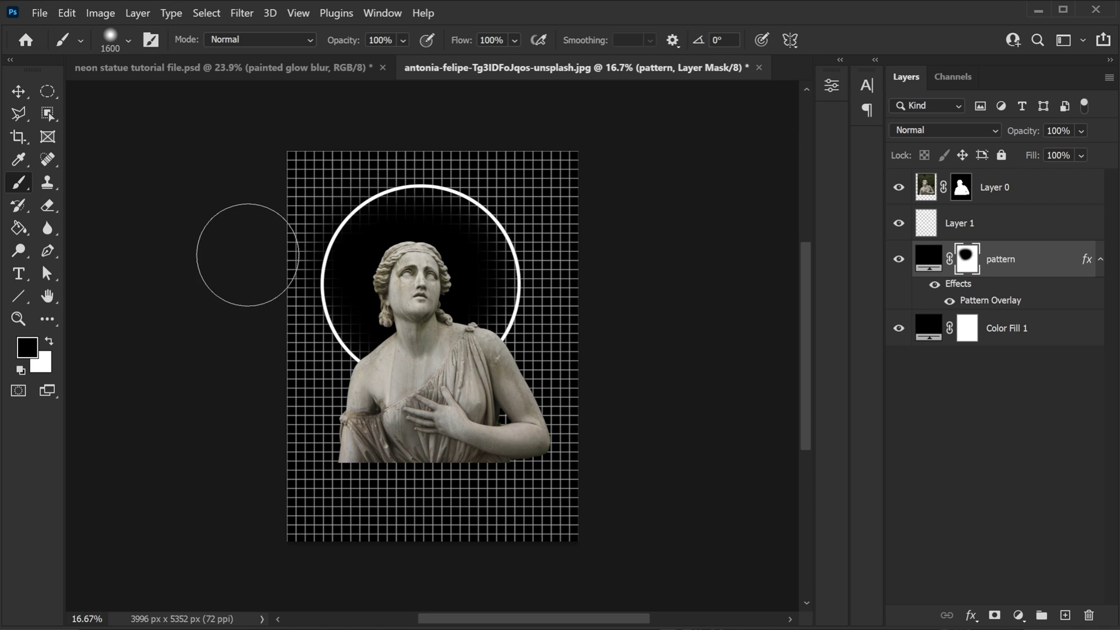
# Step: Enlarge the black brush to 2200 px and fade more of the grid inside the ring on the pattern layer's mask
pyautogui.click(50, 342)
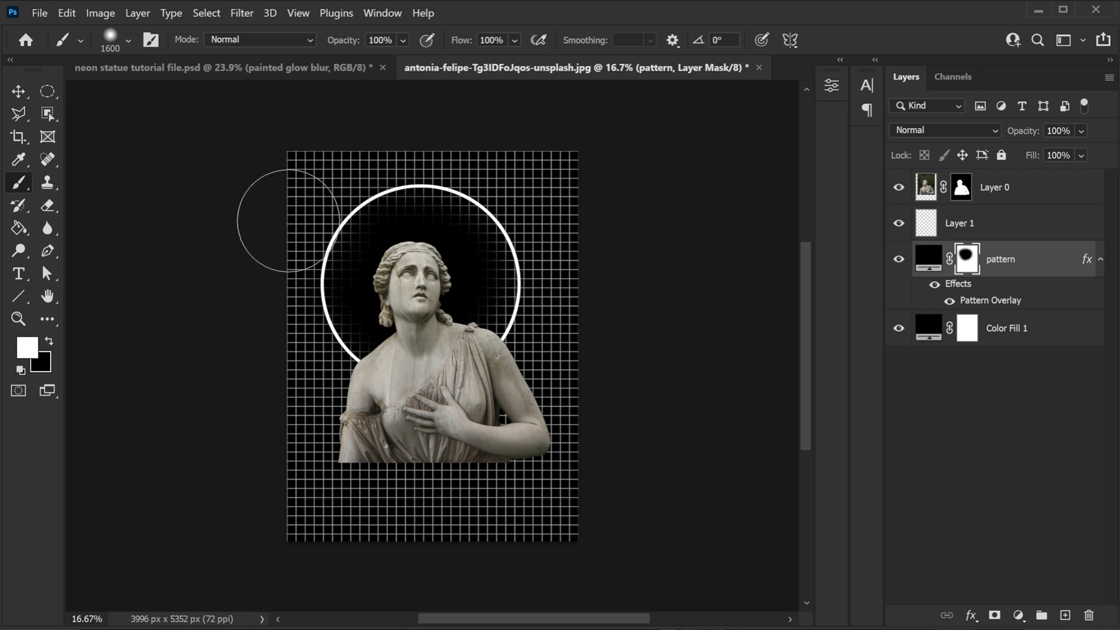
pyautogui.click(51, 342)
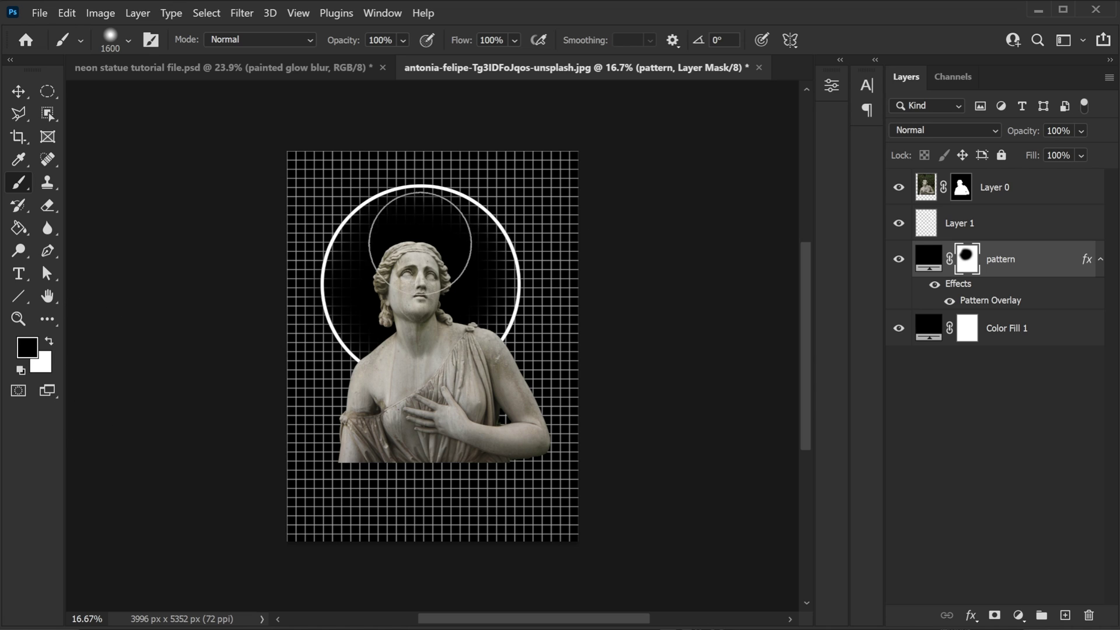
pyautogui.press(']')
pyautogui.press(']')
pyautogui.press(']')
pyautogui.press(']')
pyautogui.press(']')
pyautogui.press(']')
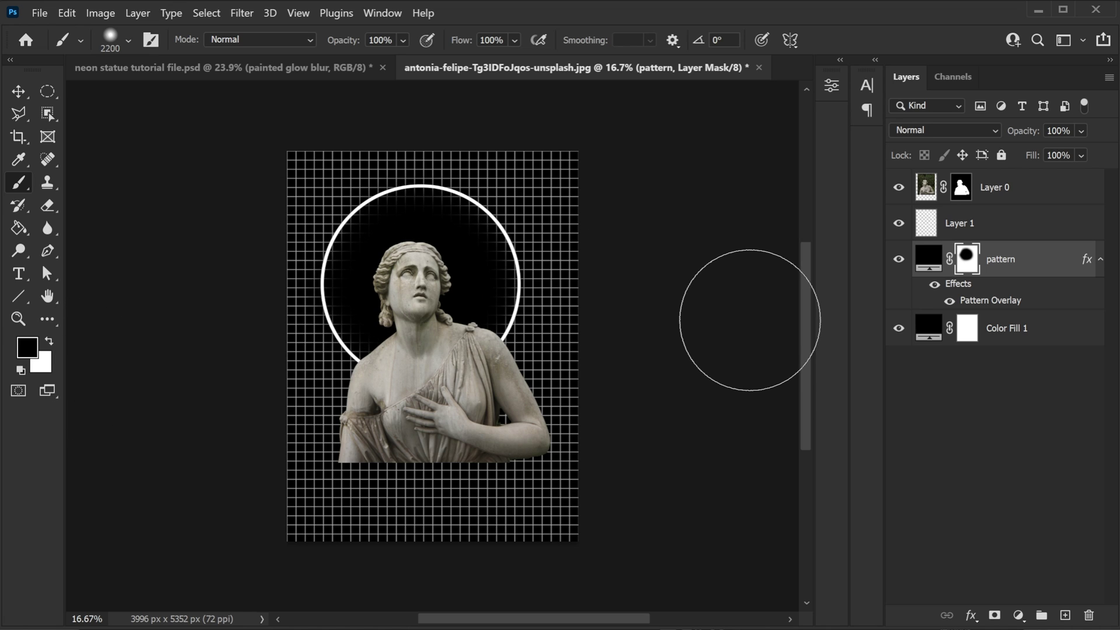
# Step: Set the pattern layer's opacity to 50%
pyautogui.click(1064, 257)
pyautogui.click(1012, 133)
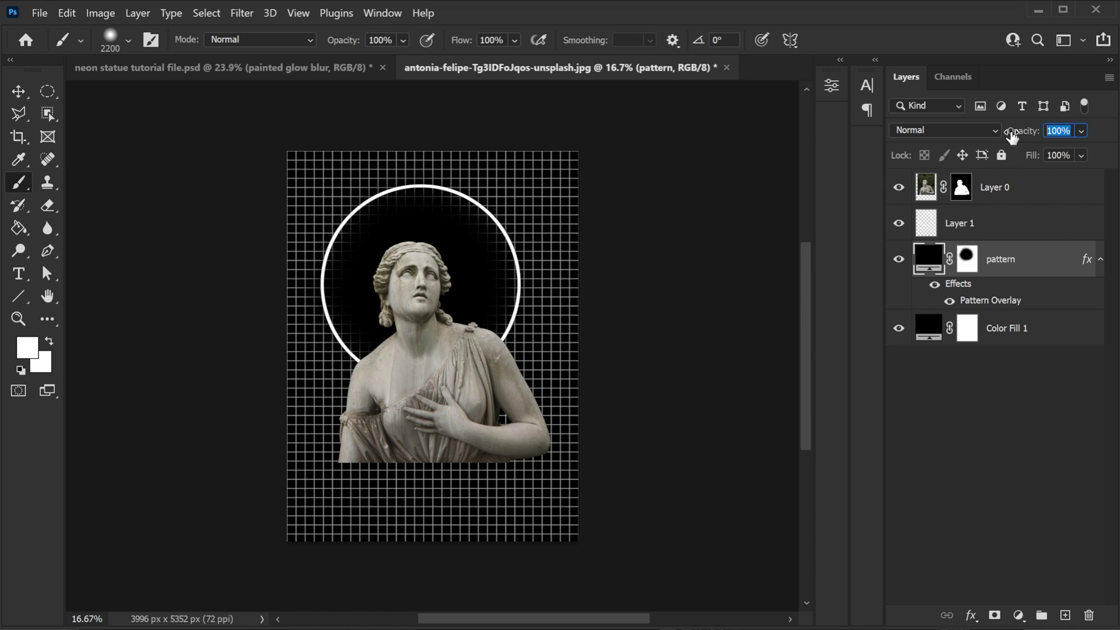
pyautogui.write('50')
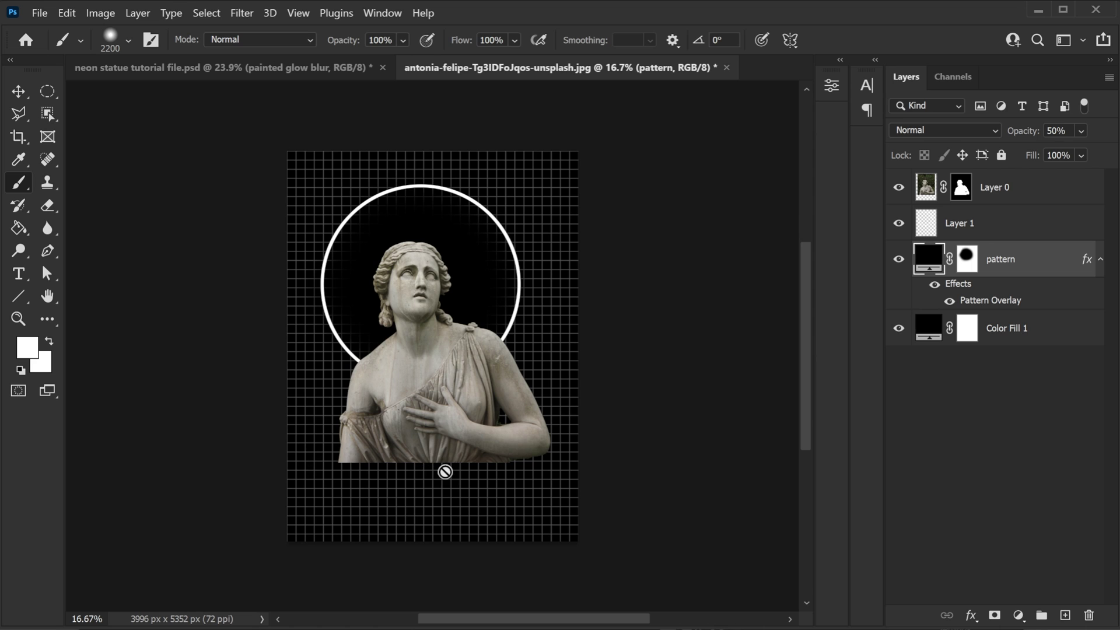
# Step: Fade the statue's lower edge on Layer 0's mask with a black 1700 px brush at 0% hardness
pyautogui.click(961, 188)
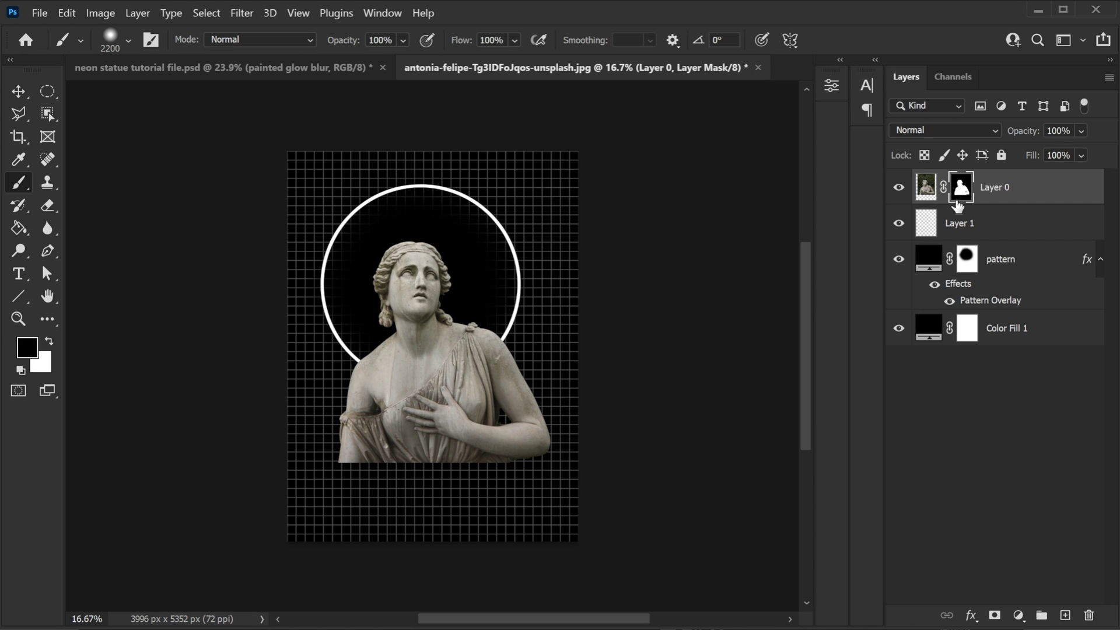
pyautogui.click(899, 187)
pyautogui.click(898, 188)
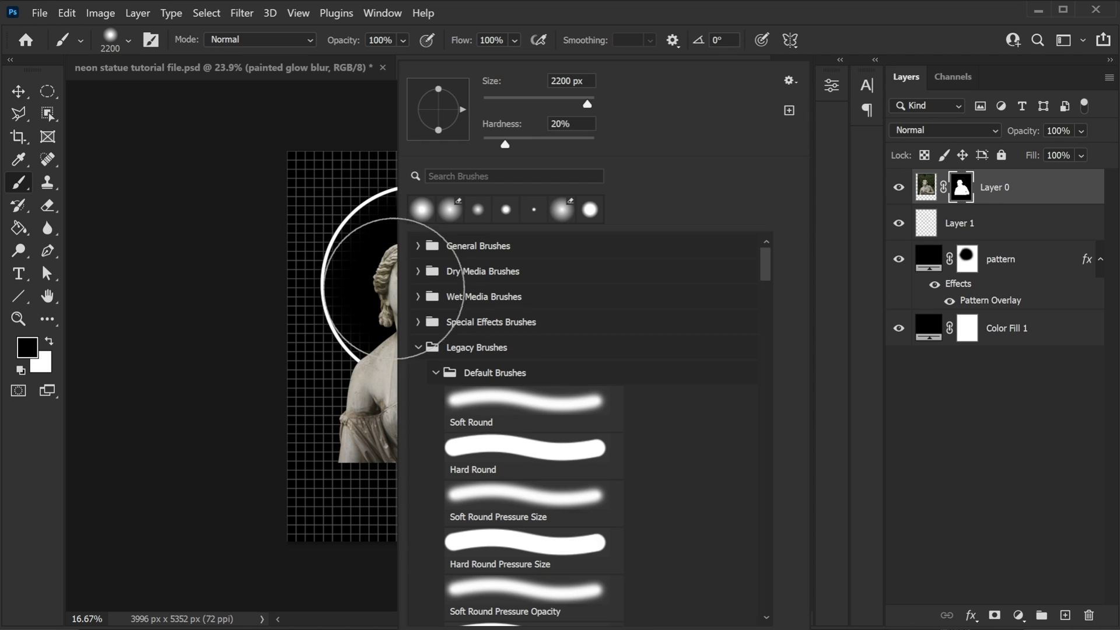
pyautogui.rightClick(384, 277)
pyautogui.moveTo(511, 153); pyautogui.dragTo(462, 153)
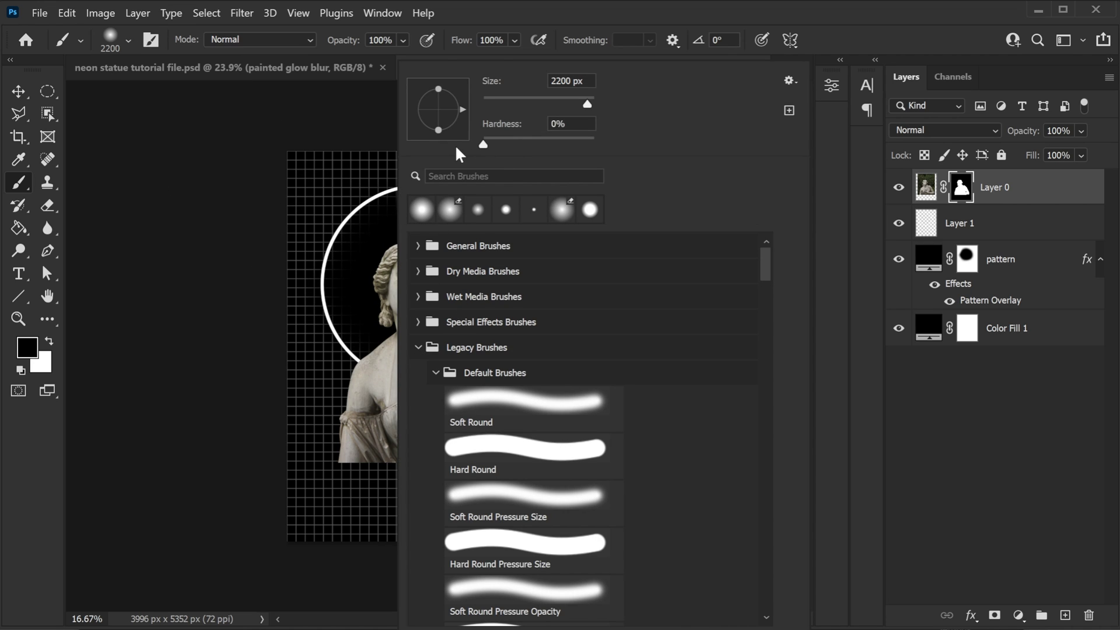
pyautogui.click(737, 25)
pyautogui.moveTo(356, 523); pyautogui.dragTo(373, 537)
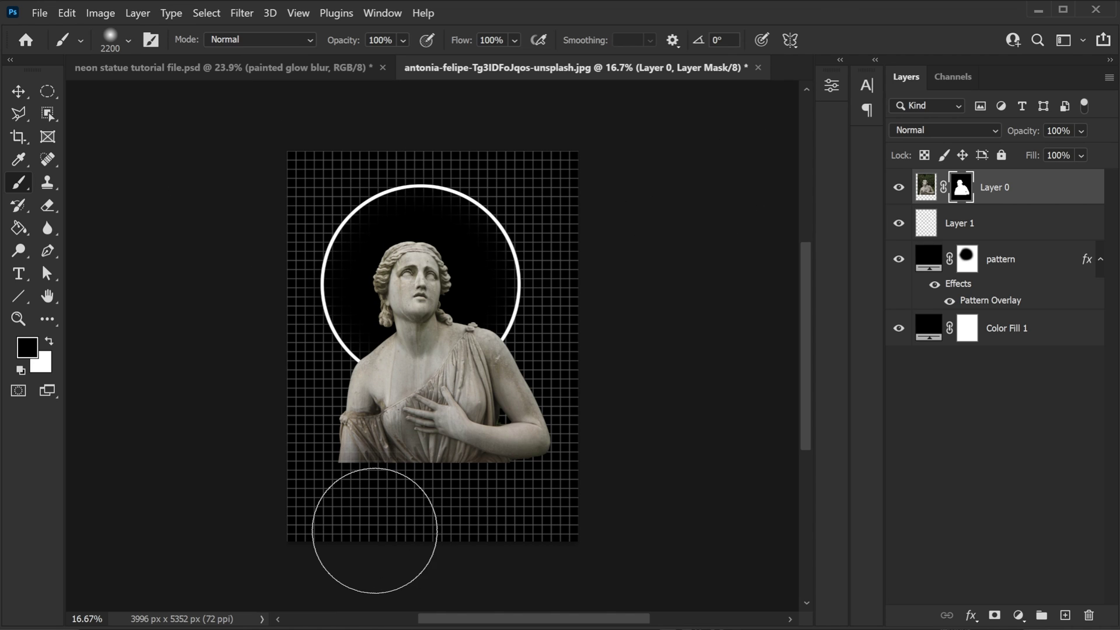
pyautogui.press('[')
pyautogui.press('[')
pyautogui.press('[')
pyautogui.press('[')
pyautogui.press('[')
pyautogui.moveTo(352, 507); pyautogui.dragTo(501, 514)
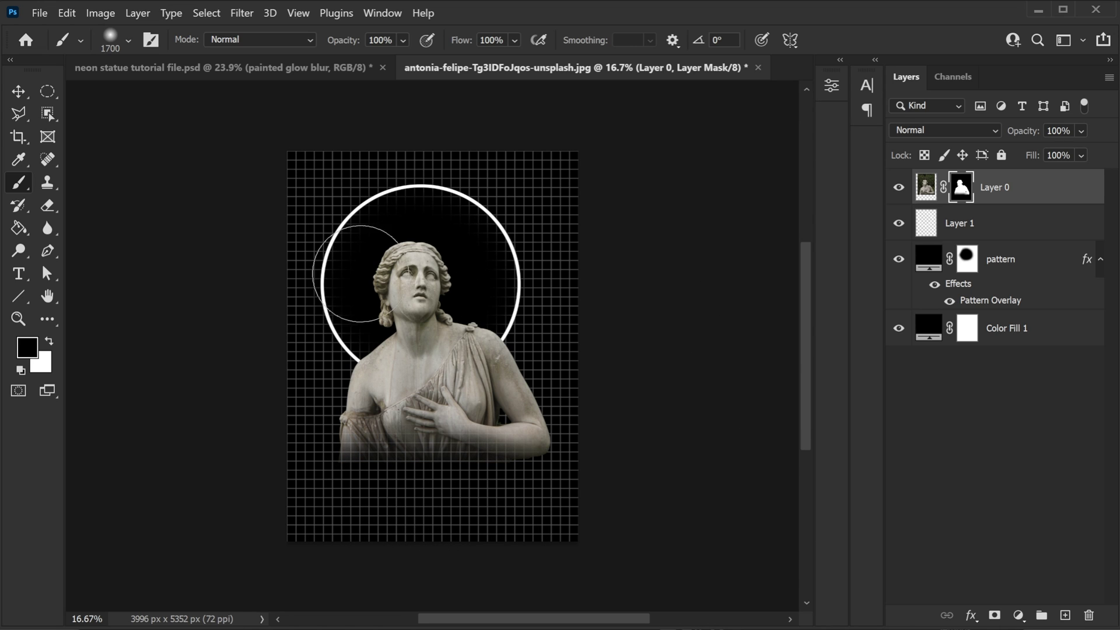
# Step: Place the Unsplash starry-sky image as an embedded layer above Color Fill 1 and move it up behind the statue's head
pyautogui.click(1035, 339)
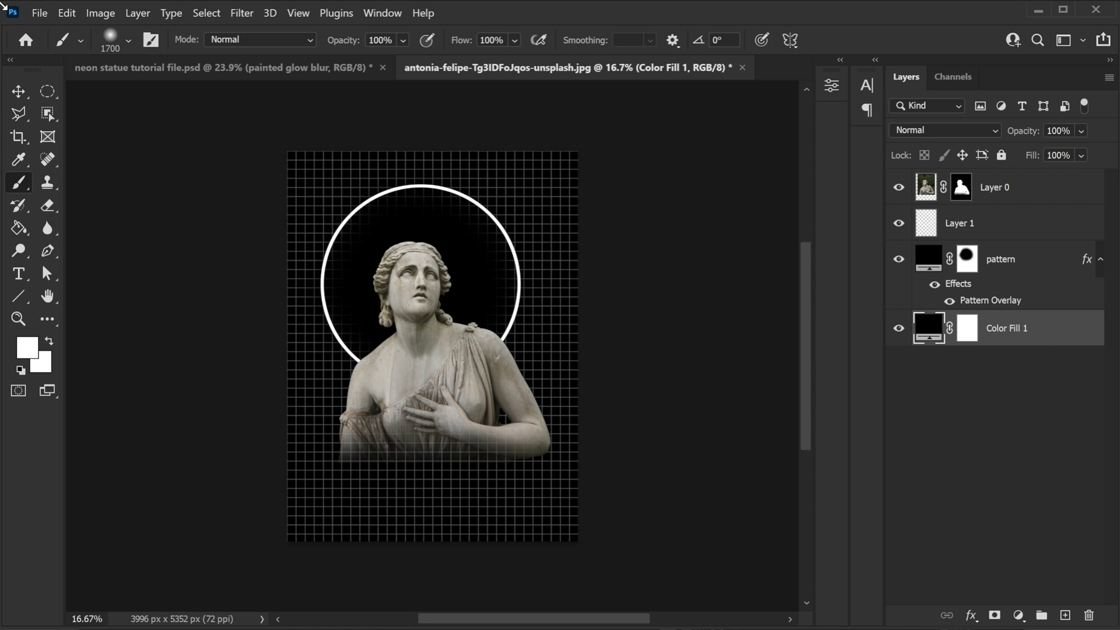
pyautogui.click(39, 13)
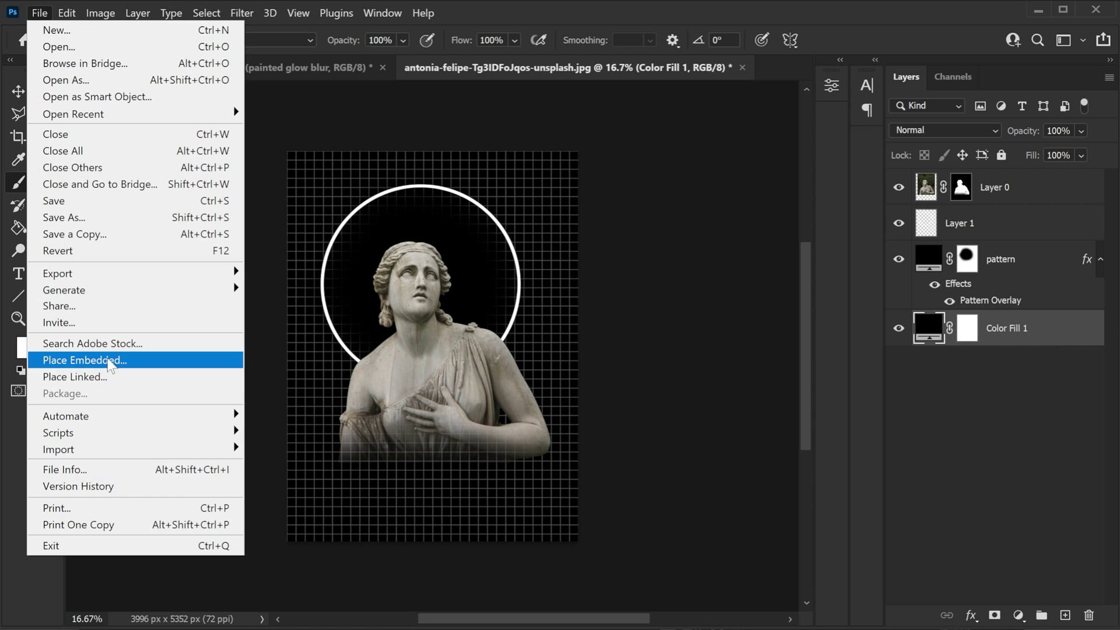
pyautogui.click(109, 361)
pyautogui.click(234, 155)
pyautogui.click(973, 484)
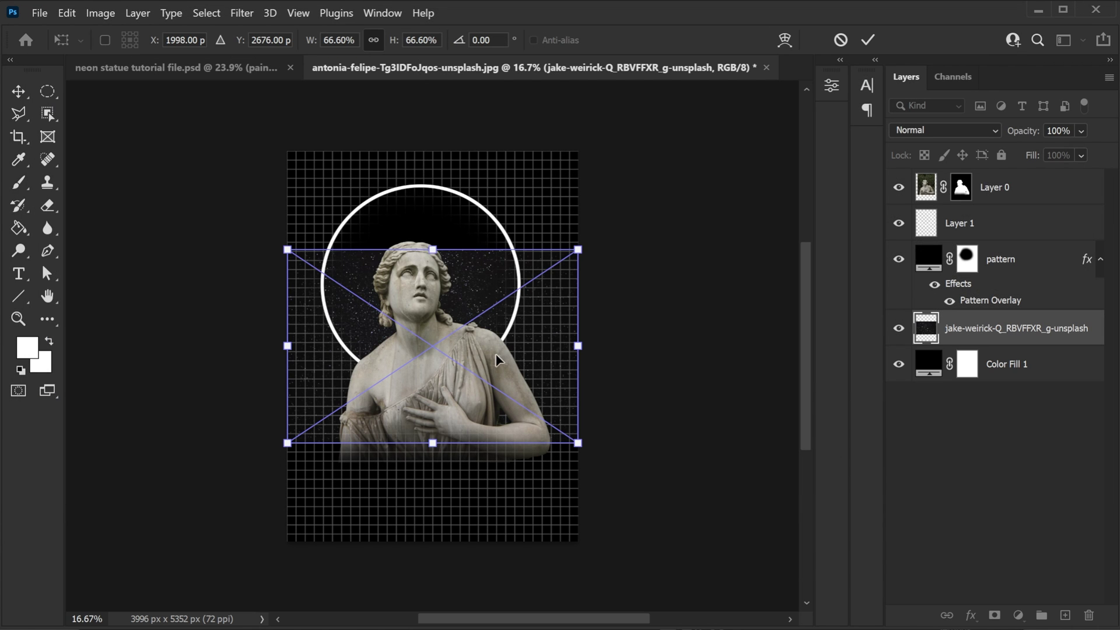
pyautogui.moveTo(525, 347); pyautogui.dragTo(520, 274)
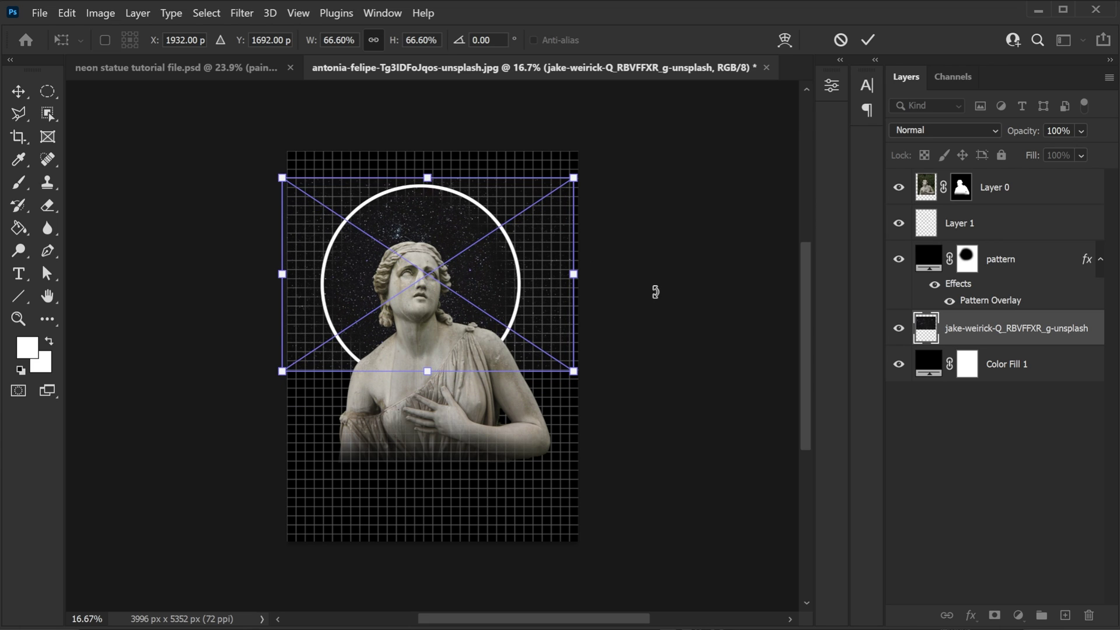
pyautogui.click(867, 41)
# Step: Add a mask to the star image layer and paint its outer edges away with a soft black 1700 px brush
pyautogui.press('b')
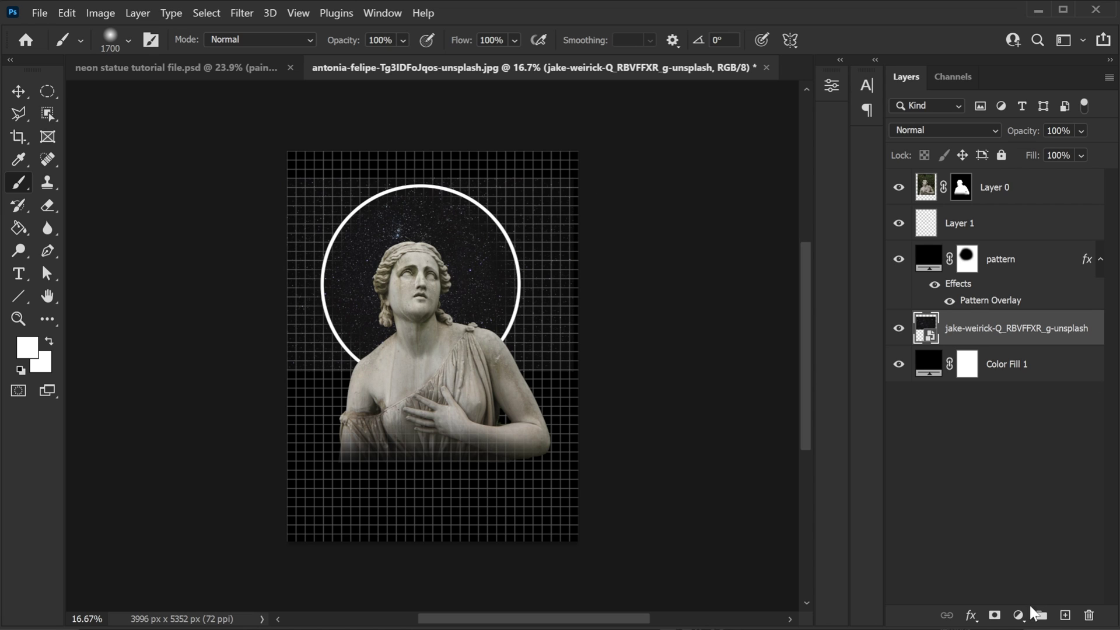
pyautogui.click(994, 615)
pyautogui.press('d')
pyautogui.press('x')
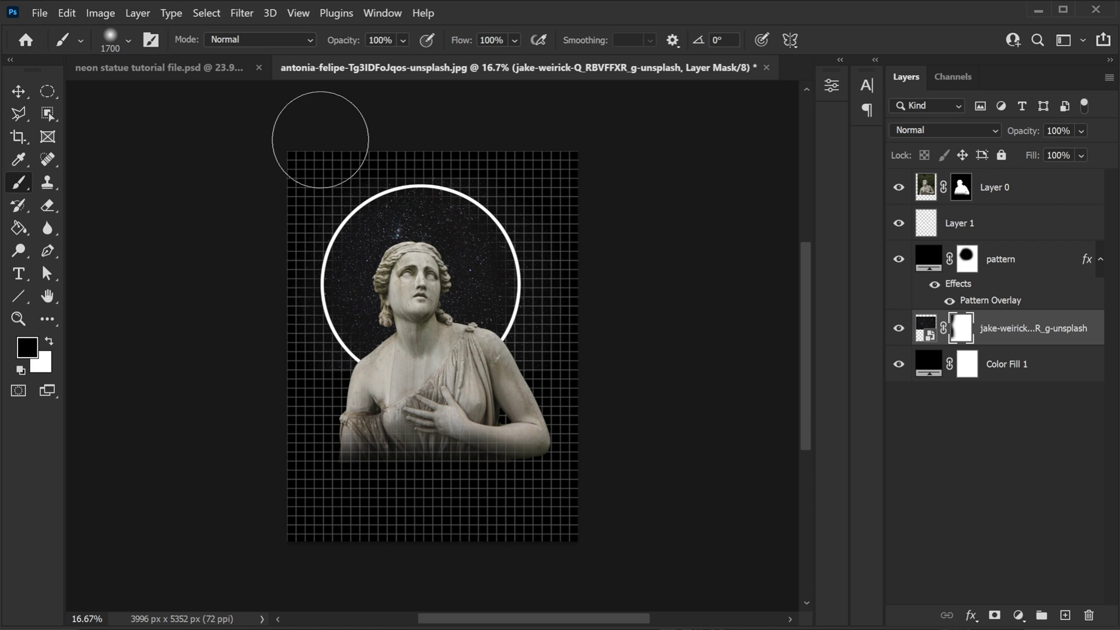
pyautogui.moveTo(325, 143); pyautogui.dragTo(696, 342)
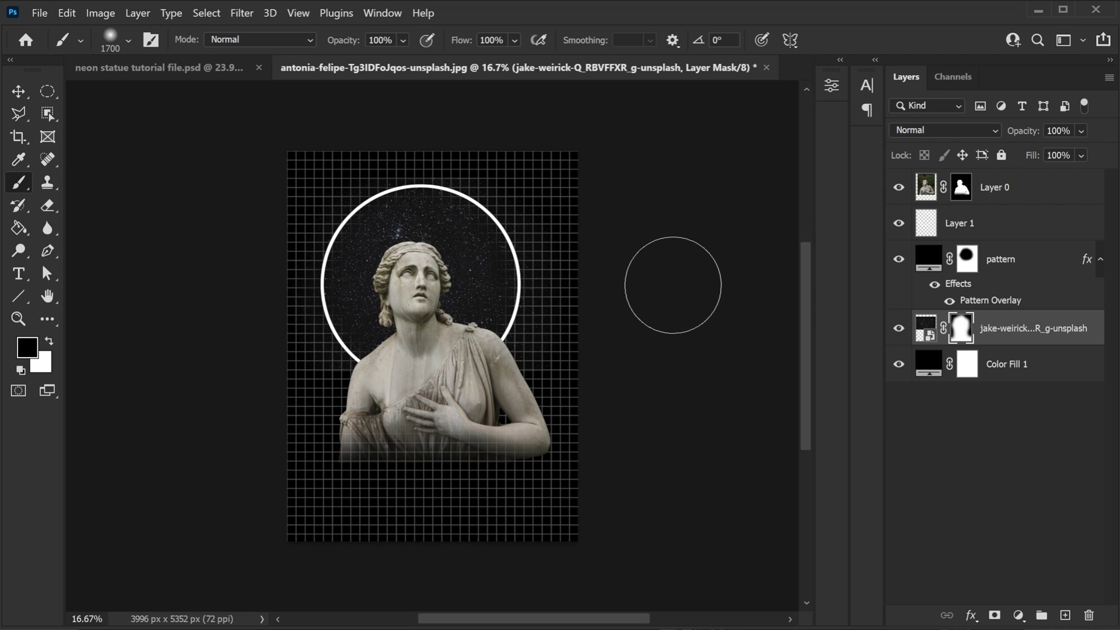
# Step: Set the star image layer's opacity to 72%
pyautogui.click(1080, 132)
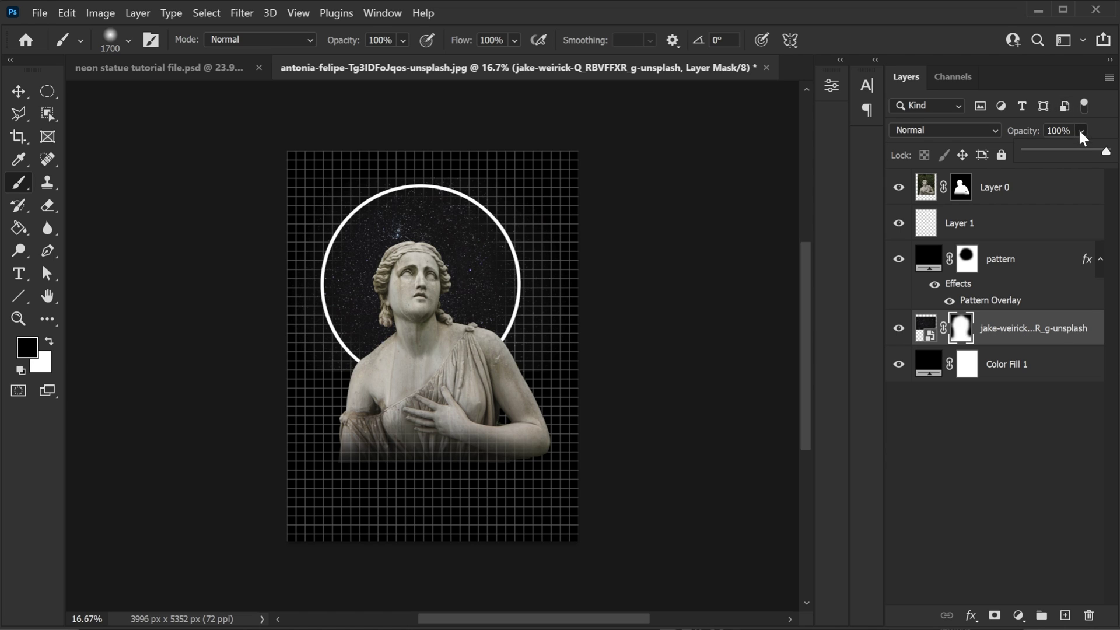
pyautogui.click(1083, 154)
pyautogui.click(1038, 331)
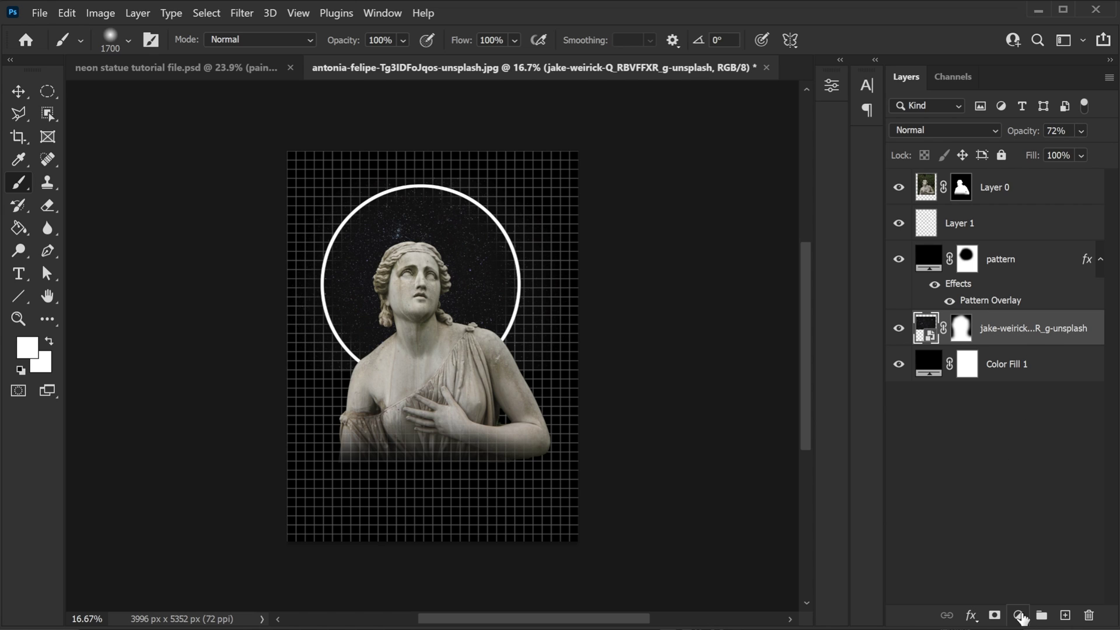
# Step: Add a Levels adjustment clipped to the star image layer and set its midtones to 0.65
pyautogui.click(1019, 615)
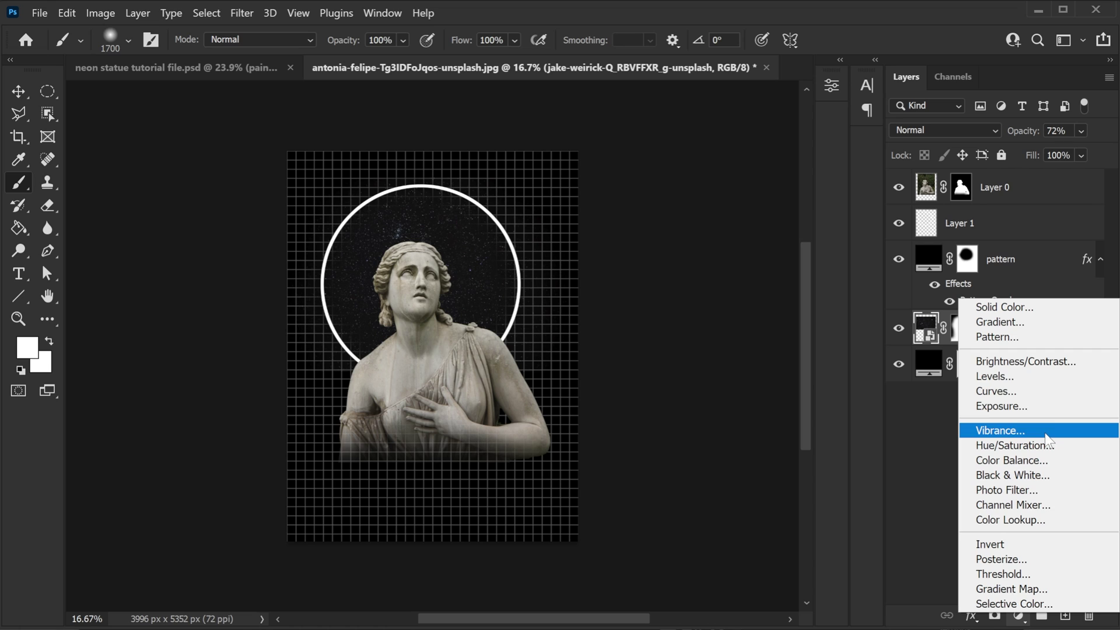
pyautogui.click(1044, 376)
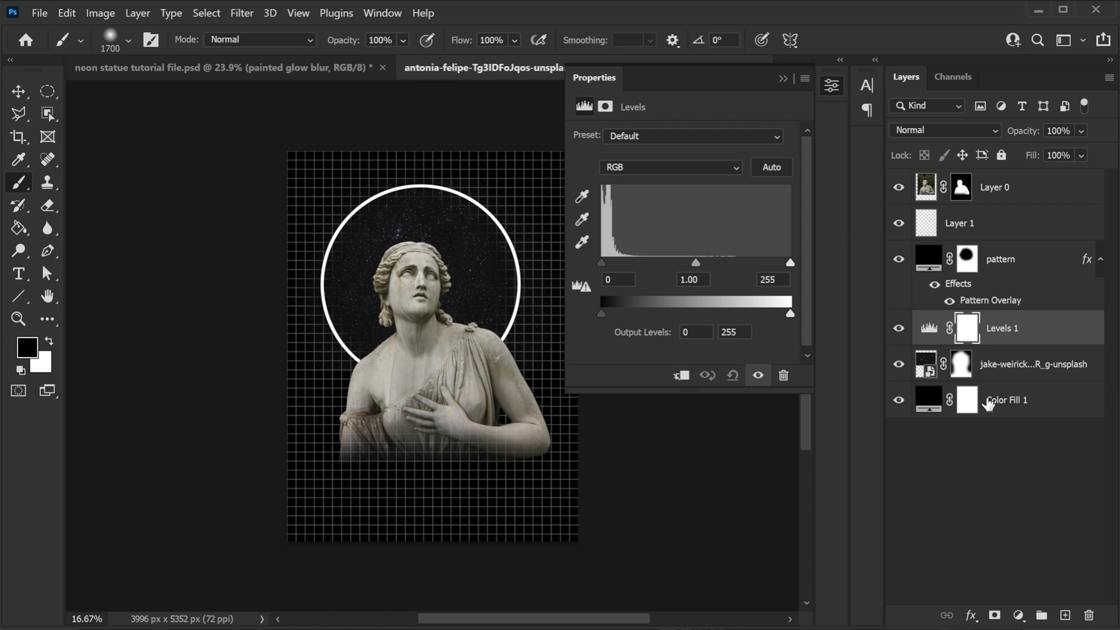
pyautogui.click(682, 376)
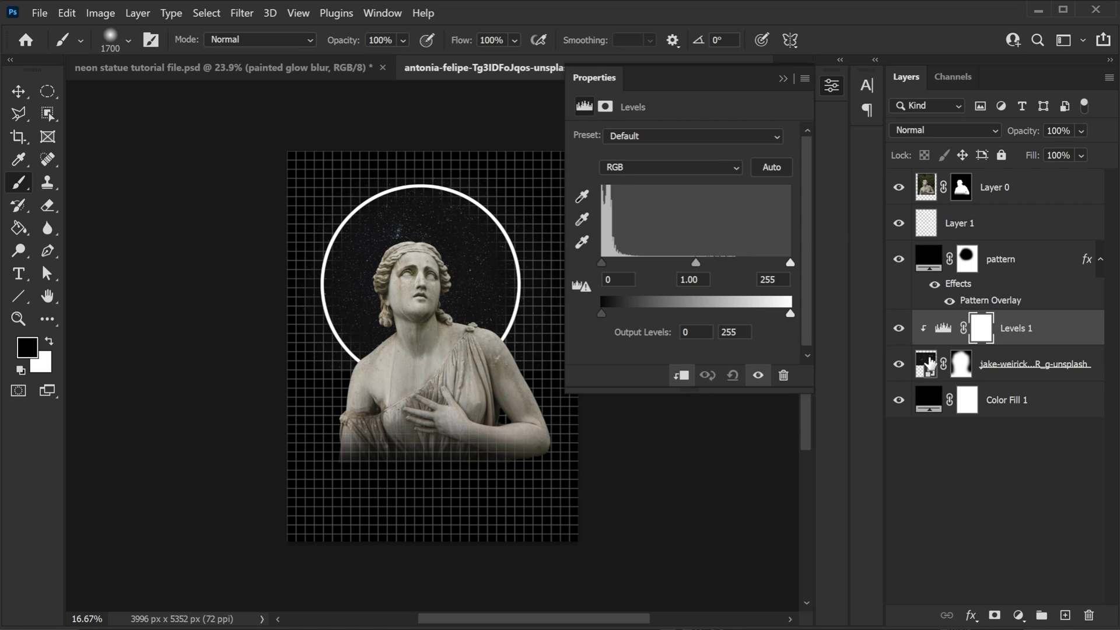
pyautogui.moveTo(695, 262); pyautogui.dragTo(698, 262)
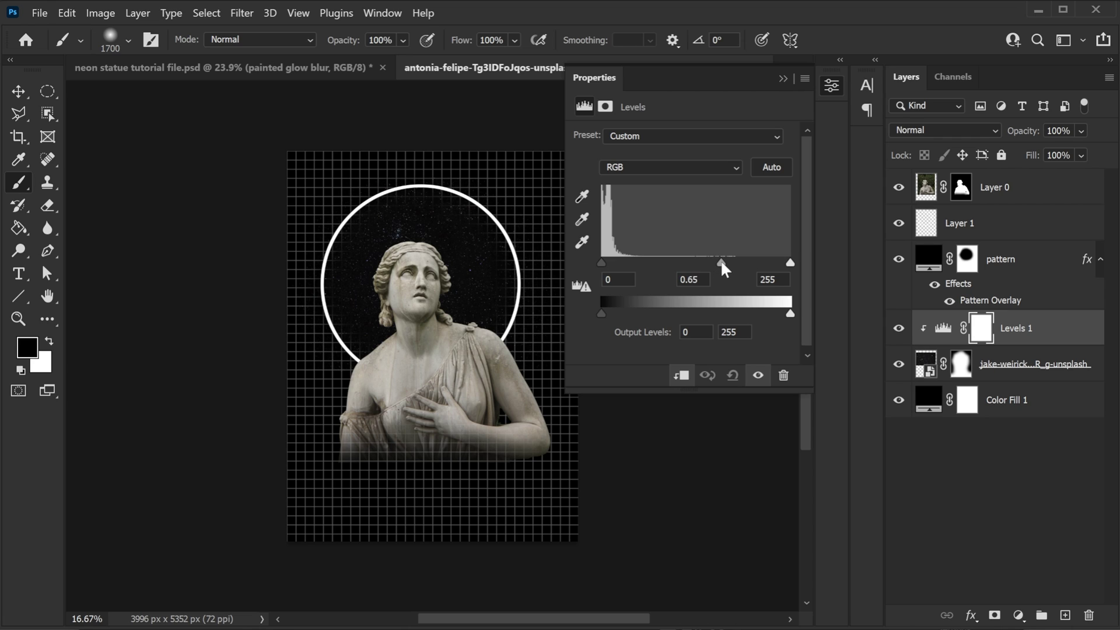
pyautogui.click(783, 79)
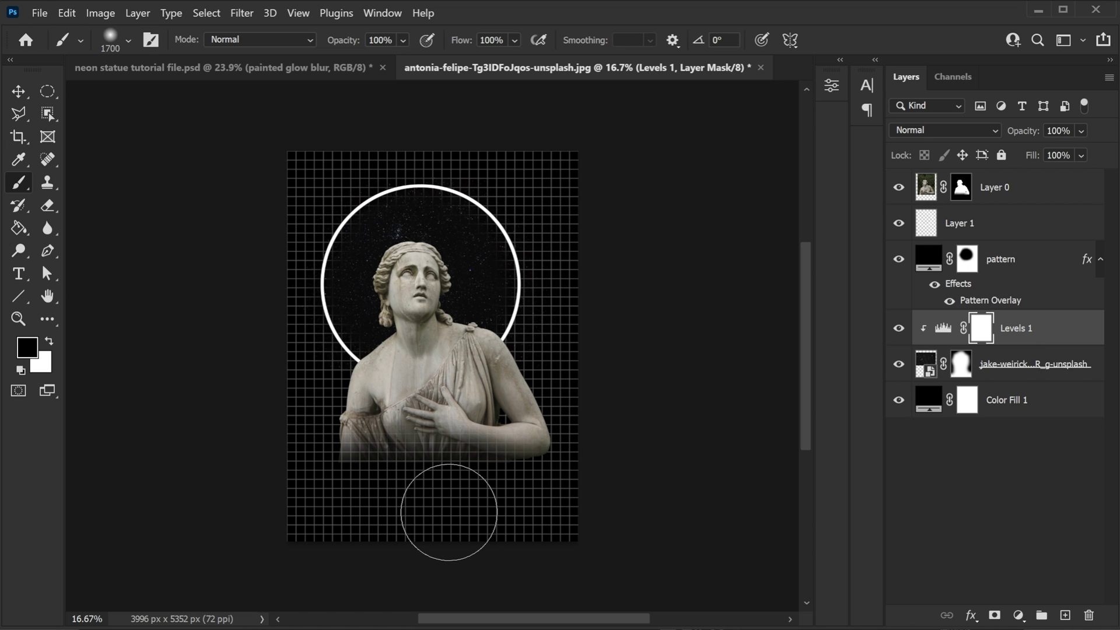
# Step: Crop the canvas slightly to about 3948 x 5076 px, trimming empty space below the statue
pyautogui.click(19, 140)
pyautogui.moveTo(439, 541); pyautogui.dragTo(428, 539)
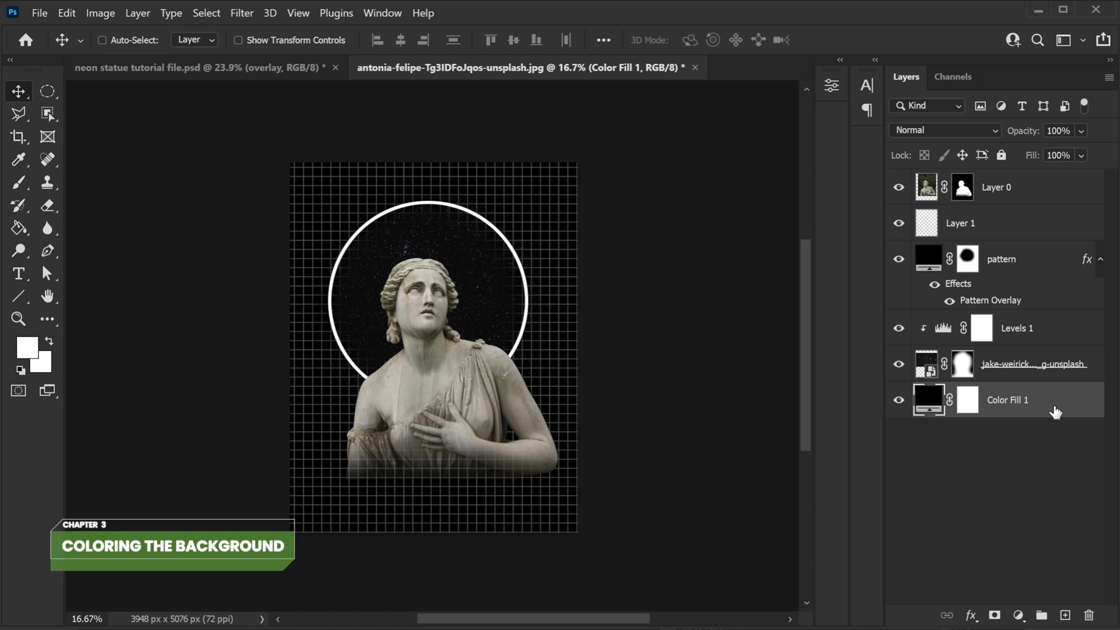
# Step: Add a solid color fill layer of 27d4ea above the pattern layer and set its blend mode to Color
pyautogui.click(1021, 268)
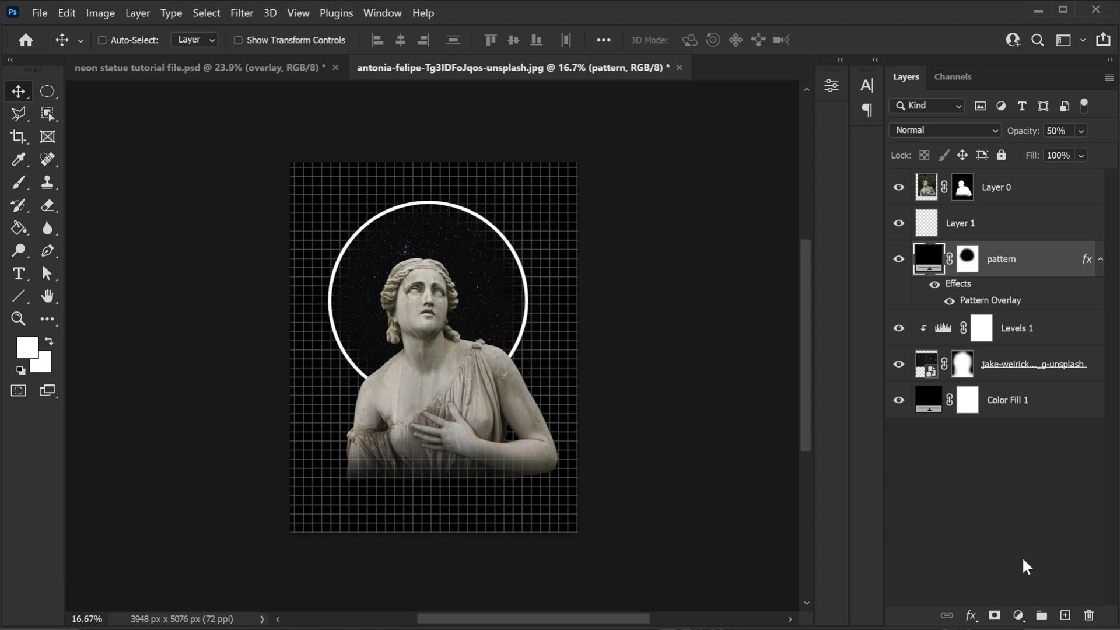
pyautogui.click(1018, 615)
pyautogui.click(1010, 306)
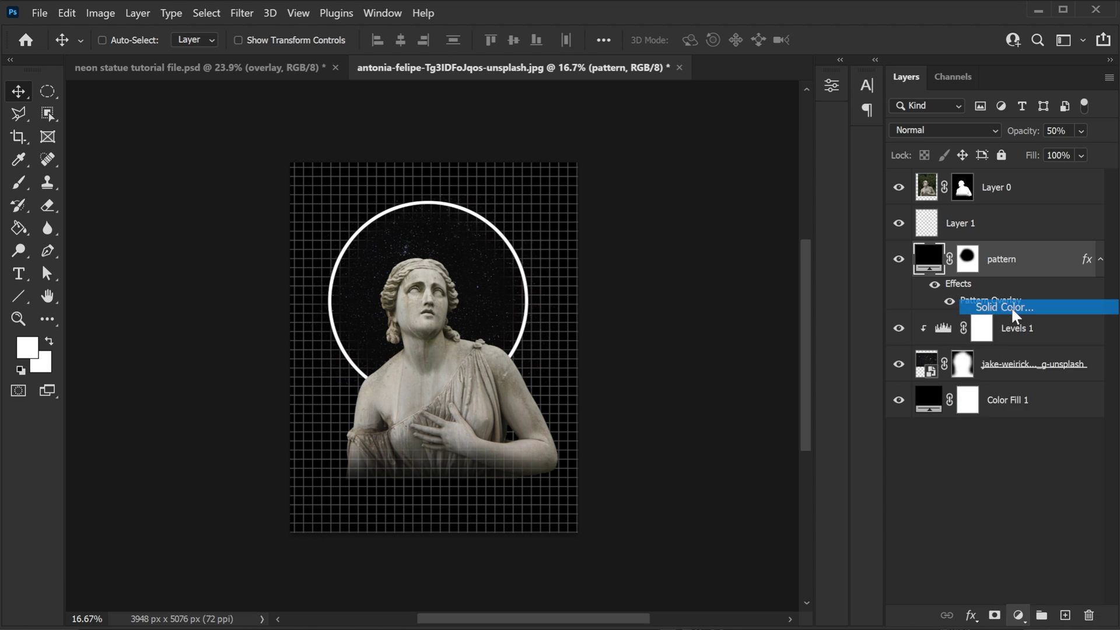
pyautogui.write('27d4ea')
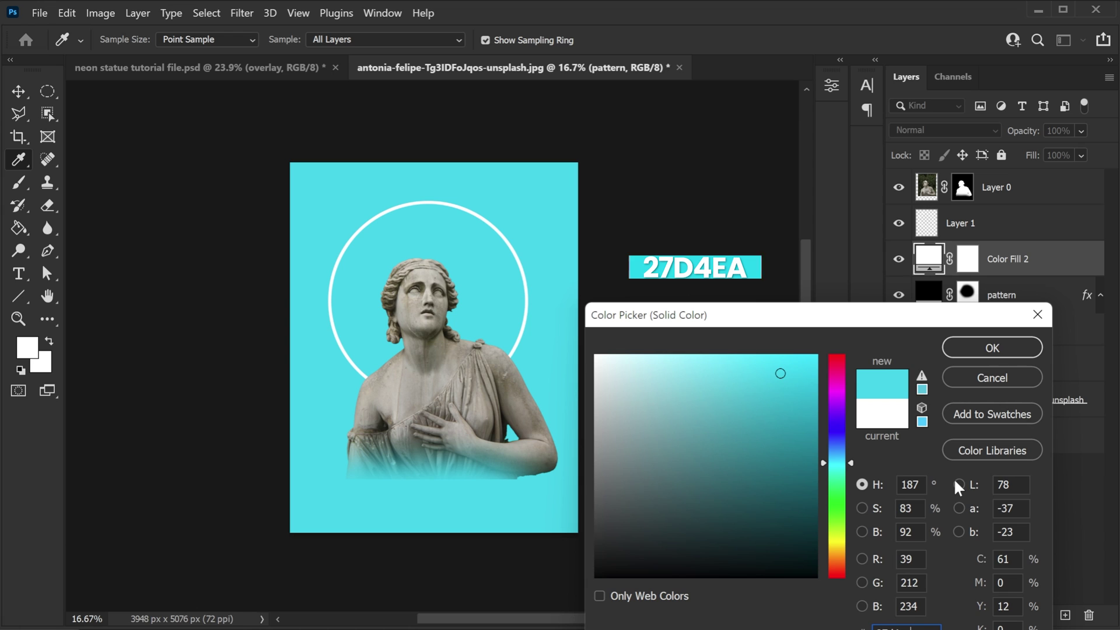
pyautogui.click(1001, 349)
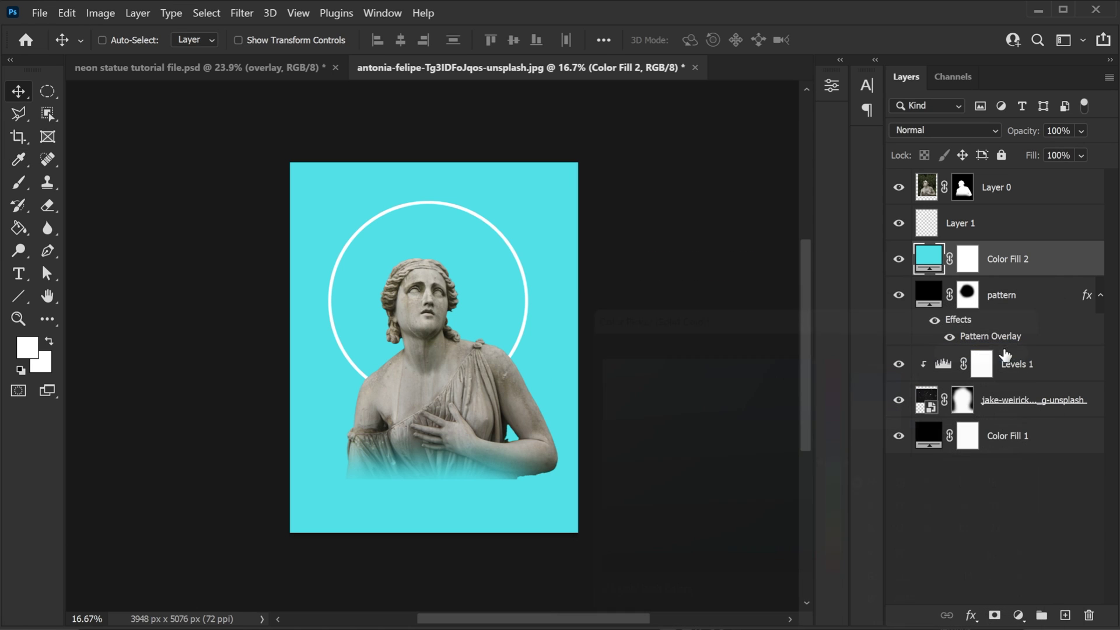
pyautogui.click(945, 130)
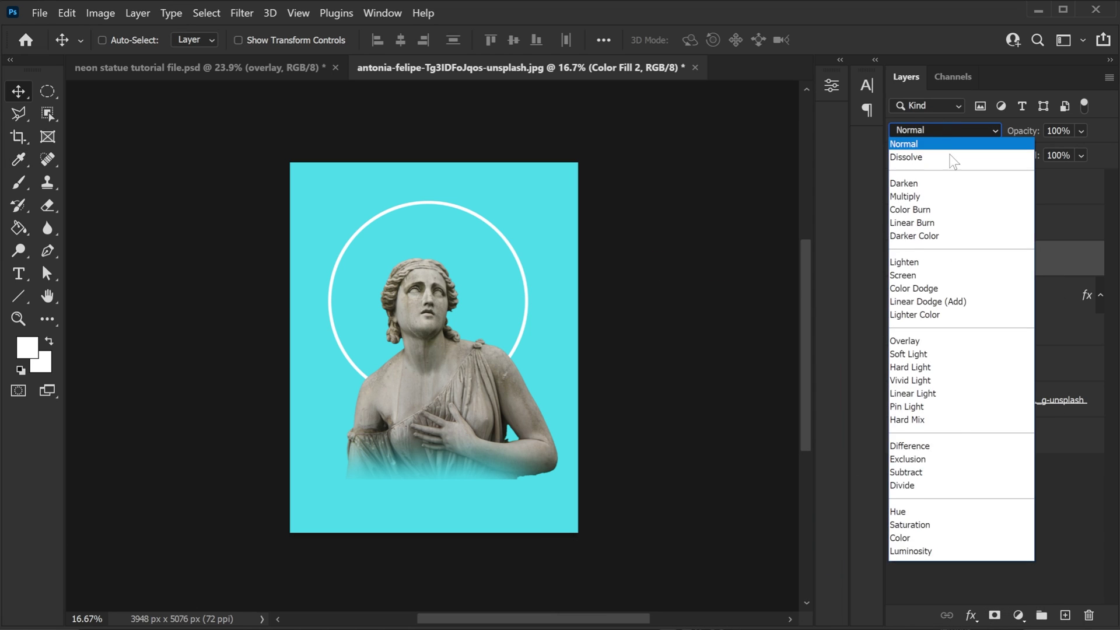
pyautogui.click(933, 535)
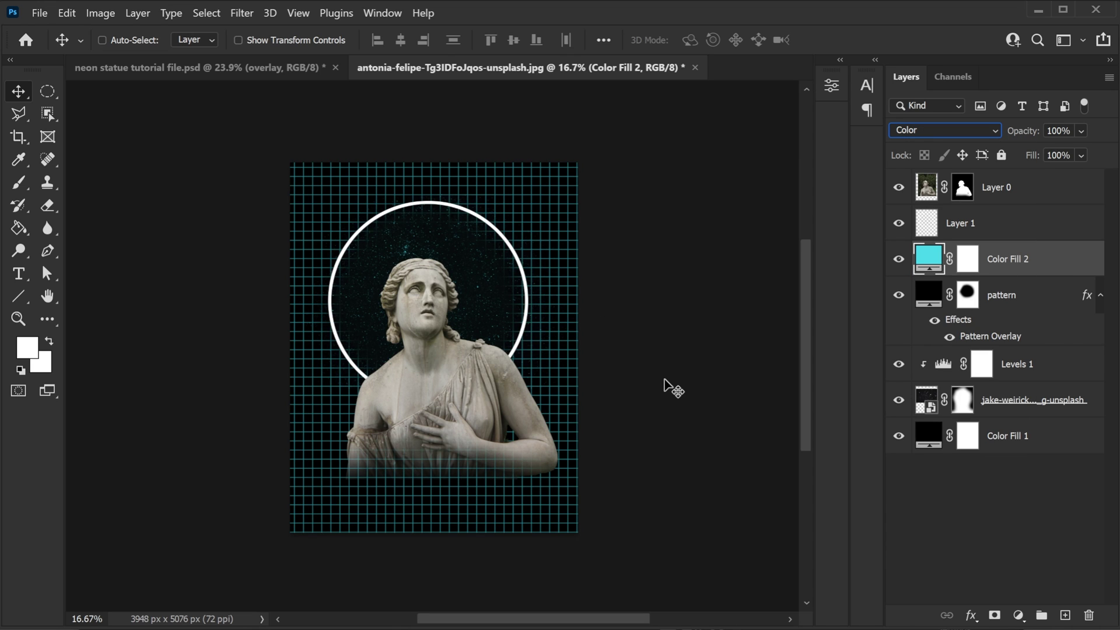
# Step: Rename Layer 1, which holds the white circle, as "ring"
pyautogui.click(958, 226)
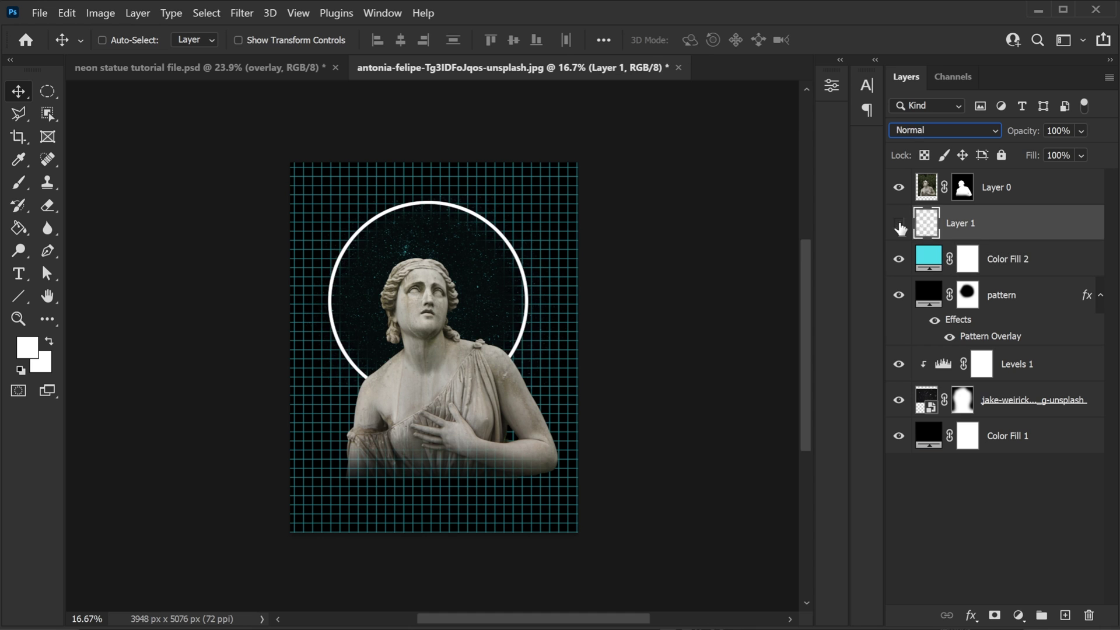
pyautogui.doubleClick(974, 231)
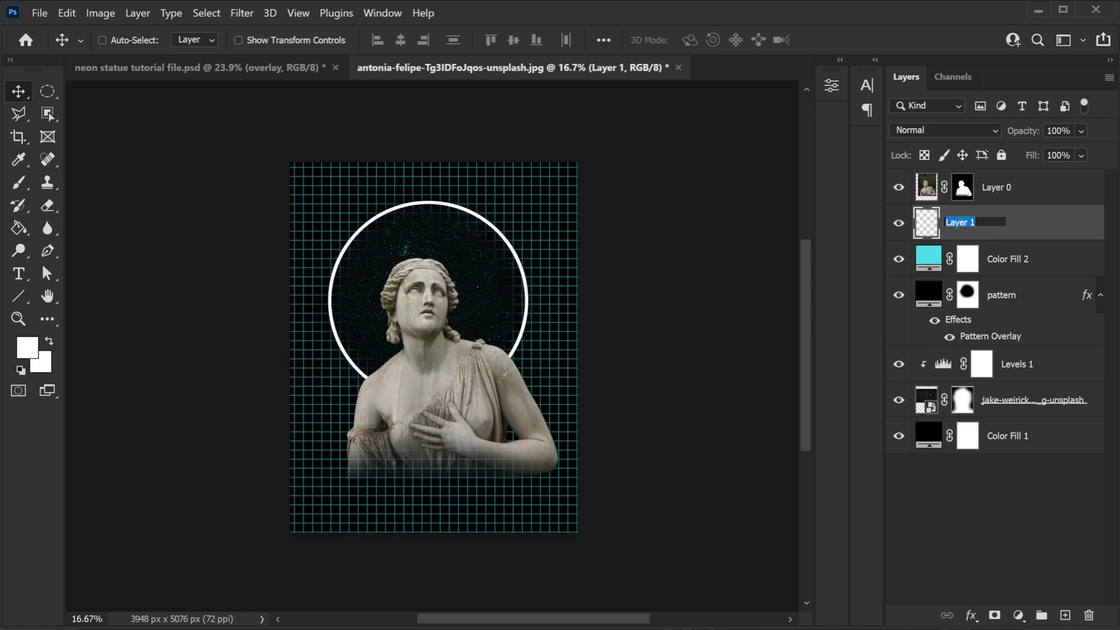
pyautogui.write('ring')
pyautogui.press('Return')
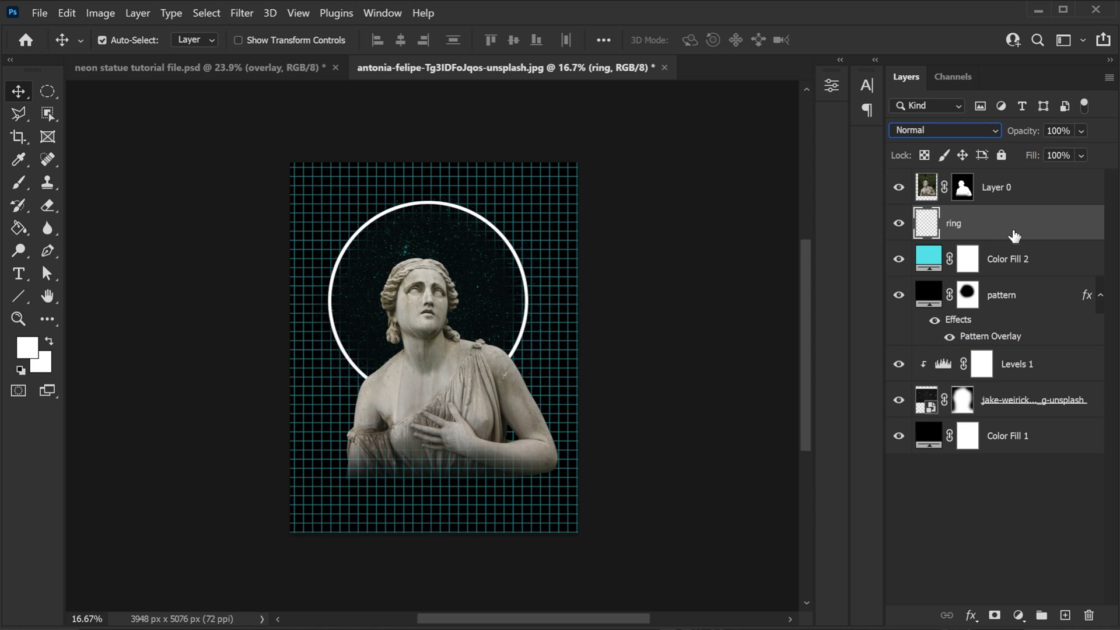
# Step: Duplicate the ring layer and apply a Gaussian Blur with a 50 px radius to the copy
pyautogui.hotkey('ctrl', 'j')
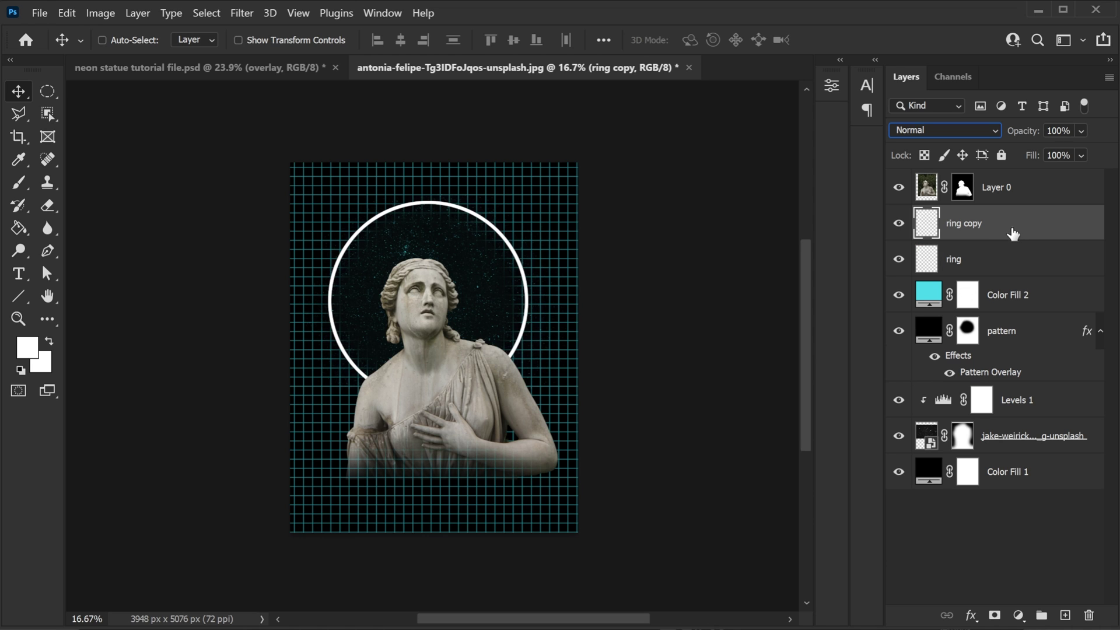
pyautogui.click(238, 13)
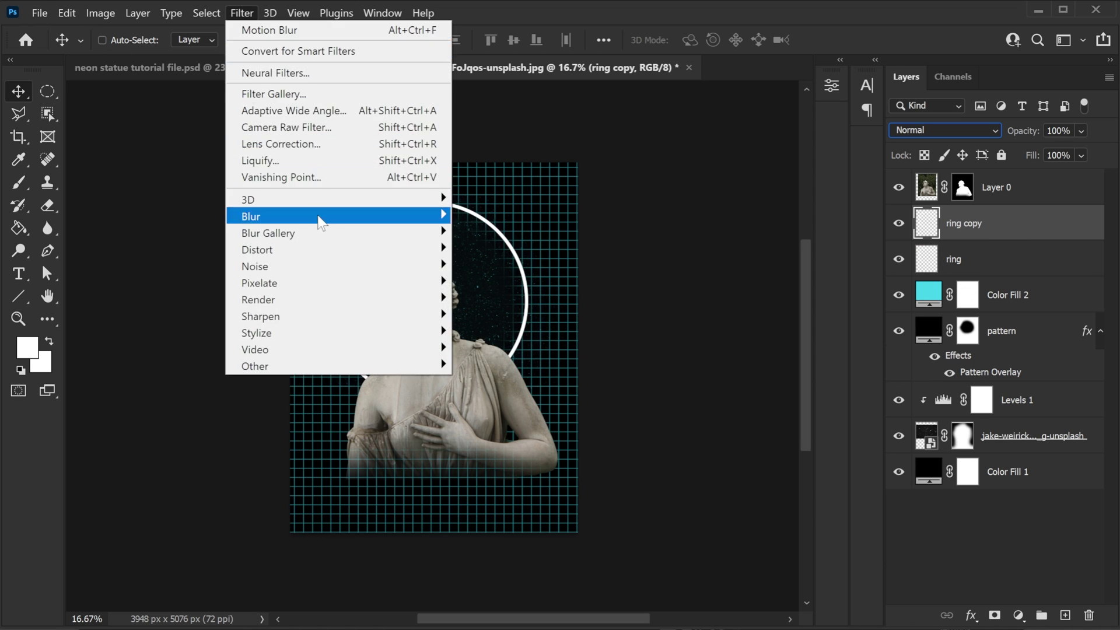
pyautogui.moveTo(320, 221)
pyautogui.click(517, 282)
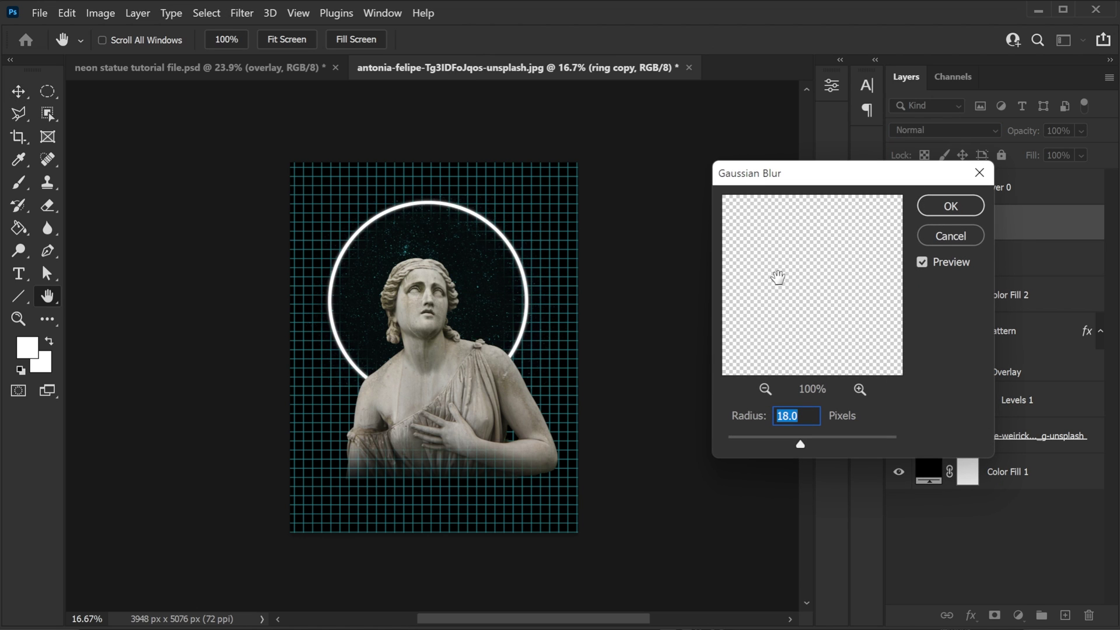
pyautogui.moveTo(803, 444); pyautogui.dragTo(820, 446)
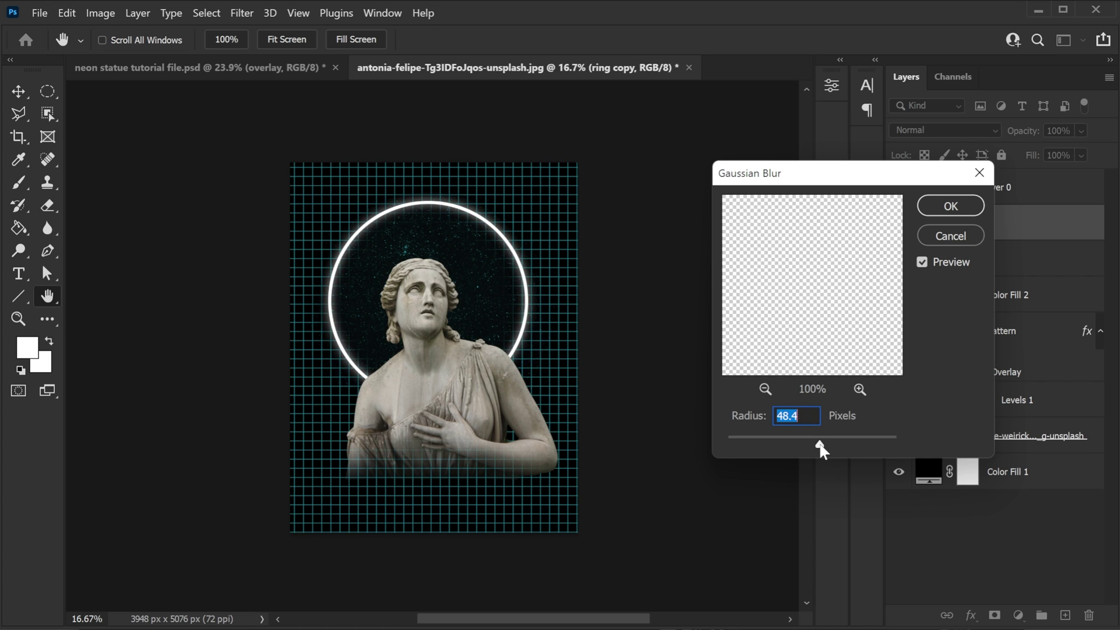
pyautogui.moveTo(820, 445); pyautogui.dragTo(818, 445)
pyautogui.write('50')
pyautogui.click(969, 204)
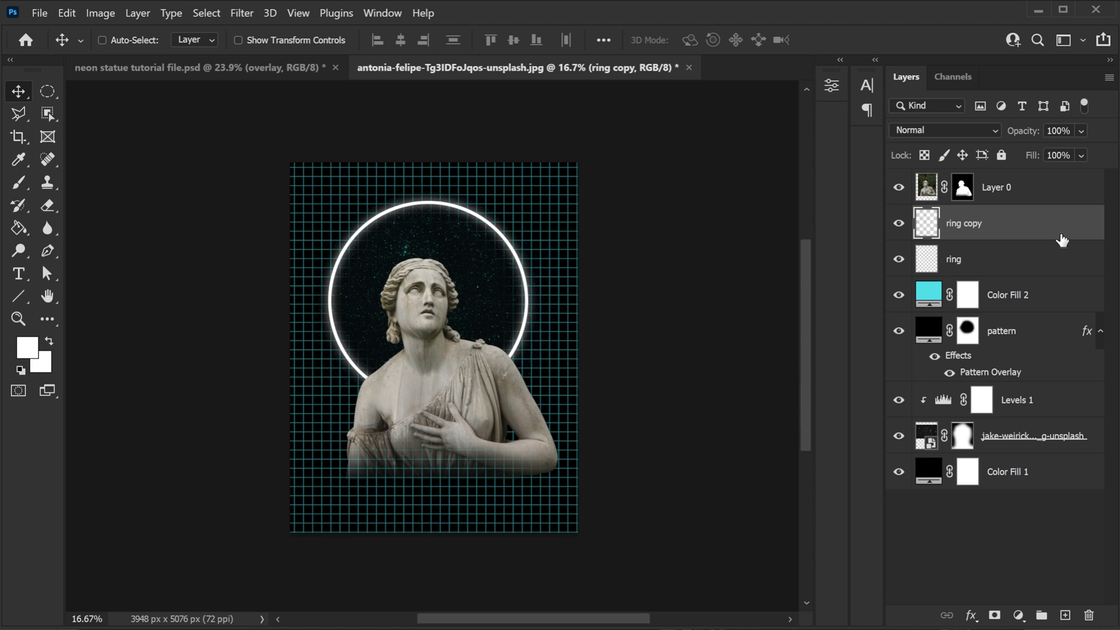
# Step: Duplicate the blurred ring copy layer and apply a Gaussian Blur with a 75 px radius to the new copy
pyautogui.hotkey('ctrl', 'j')
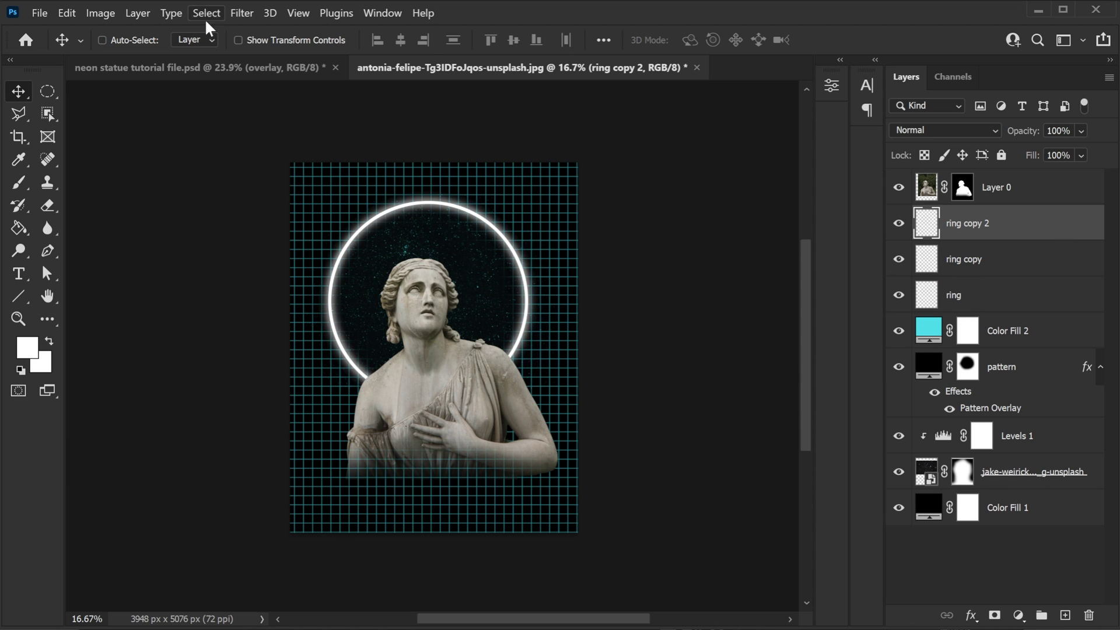
pyautogui.click(242, 12)
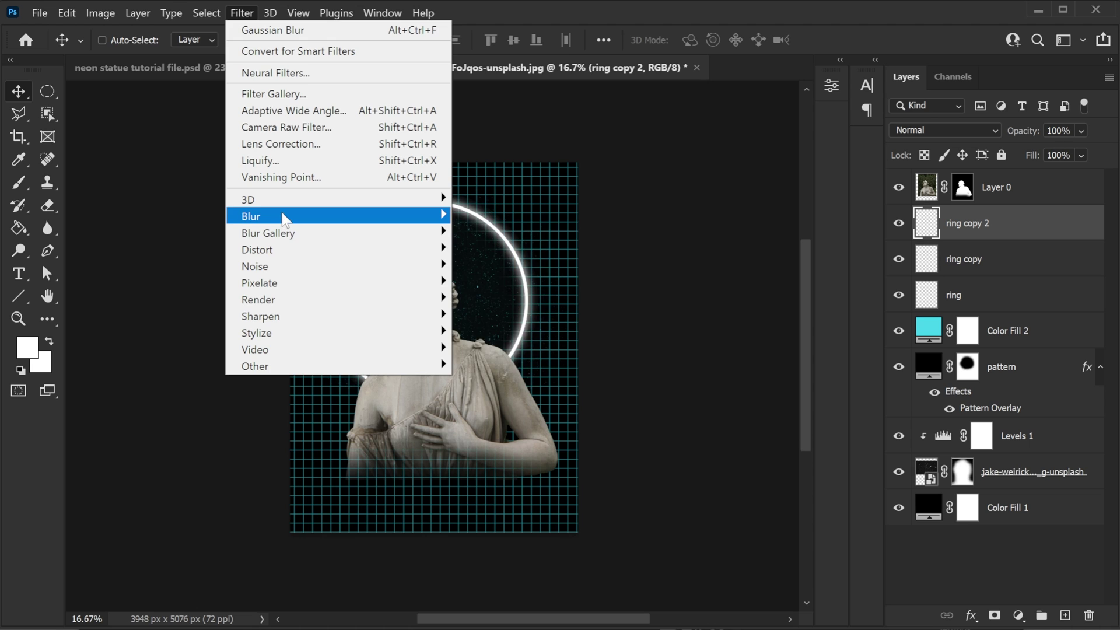
pyautogui.moveTo(286, 219)
pyautogui.click(500, 282)
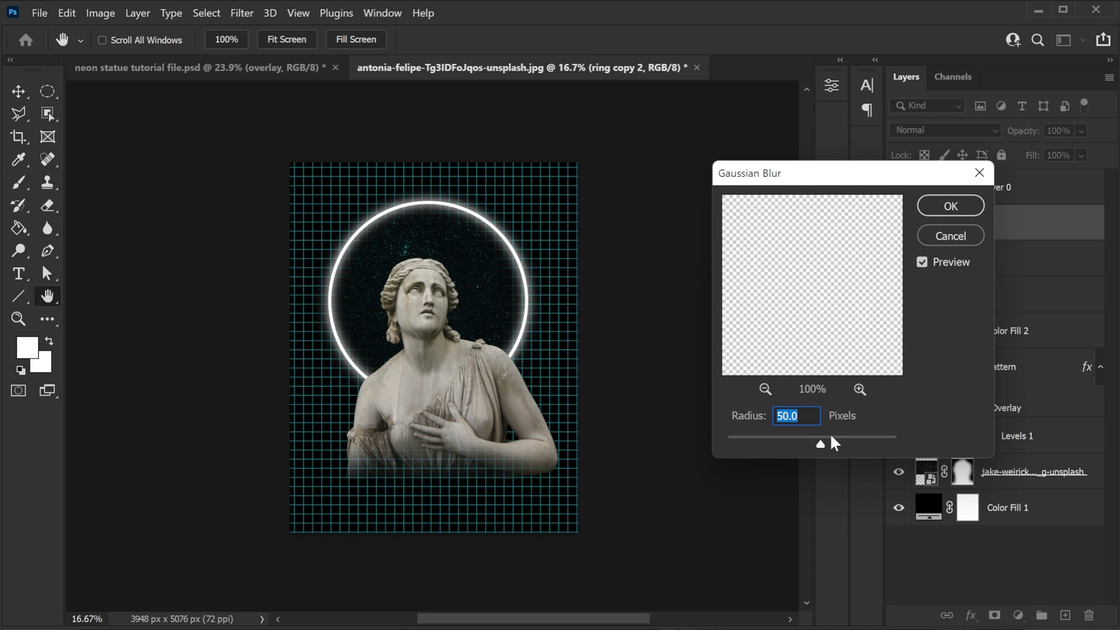
pyautogui.write('75')
pyautogui.click(948, 214)
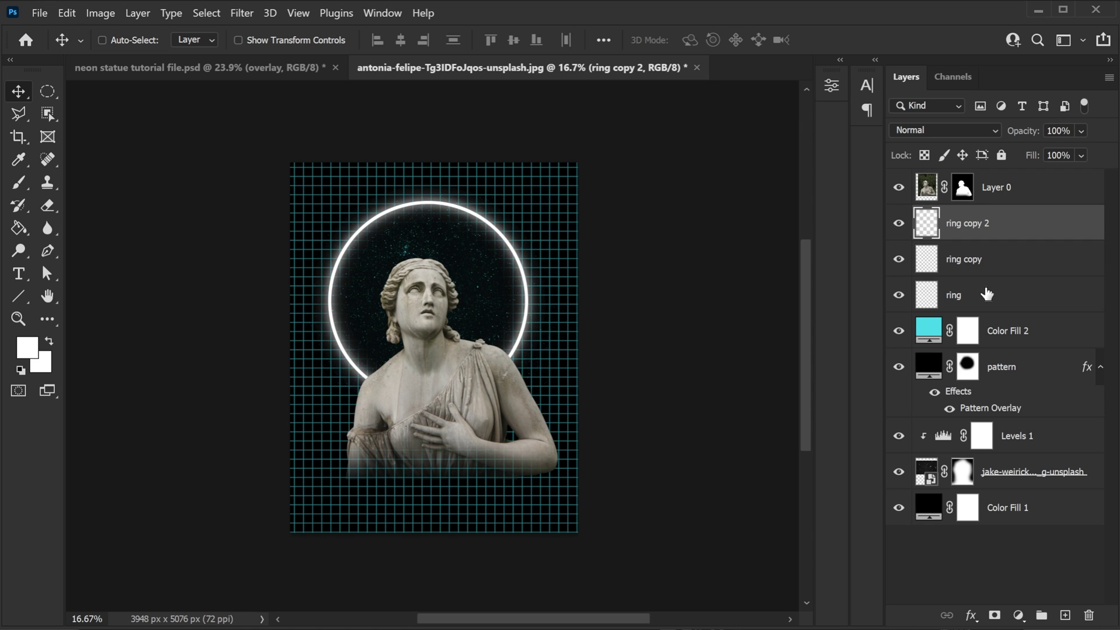
# Step: Duplicate the ring copy 2 layer and apply a Gaussian Blur with a 125 px radius to the duplicate
pyautogui.hotkey('ctrl', 'j')
pyautogui.click(242, 13)
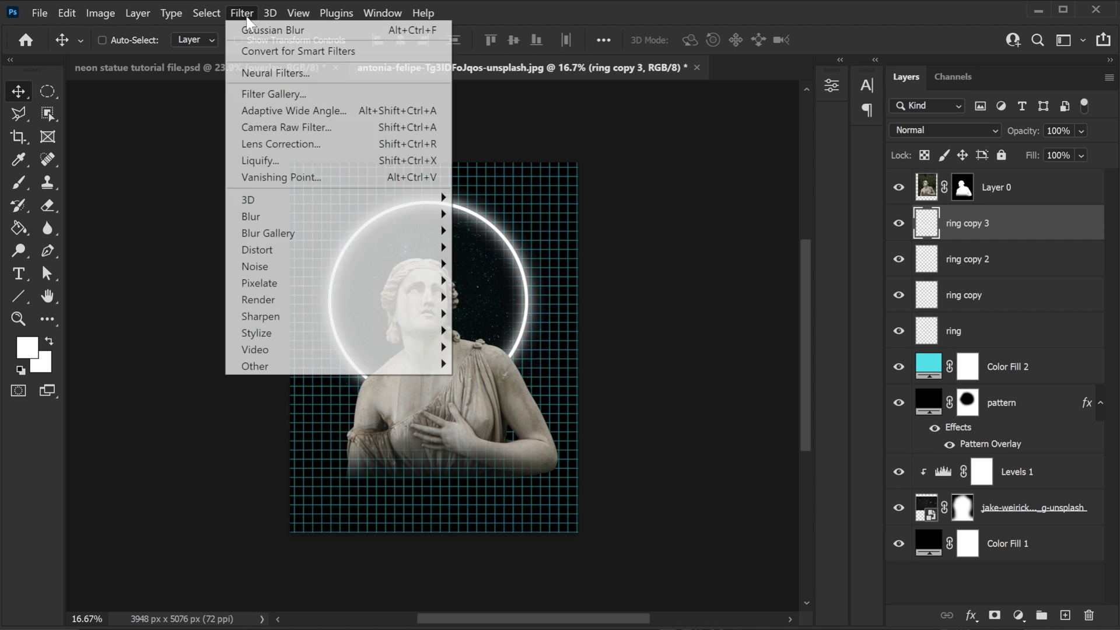
pyautogui.moveTo(274, 217)
pyautogui.click(484, 284)
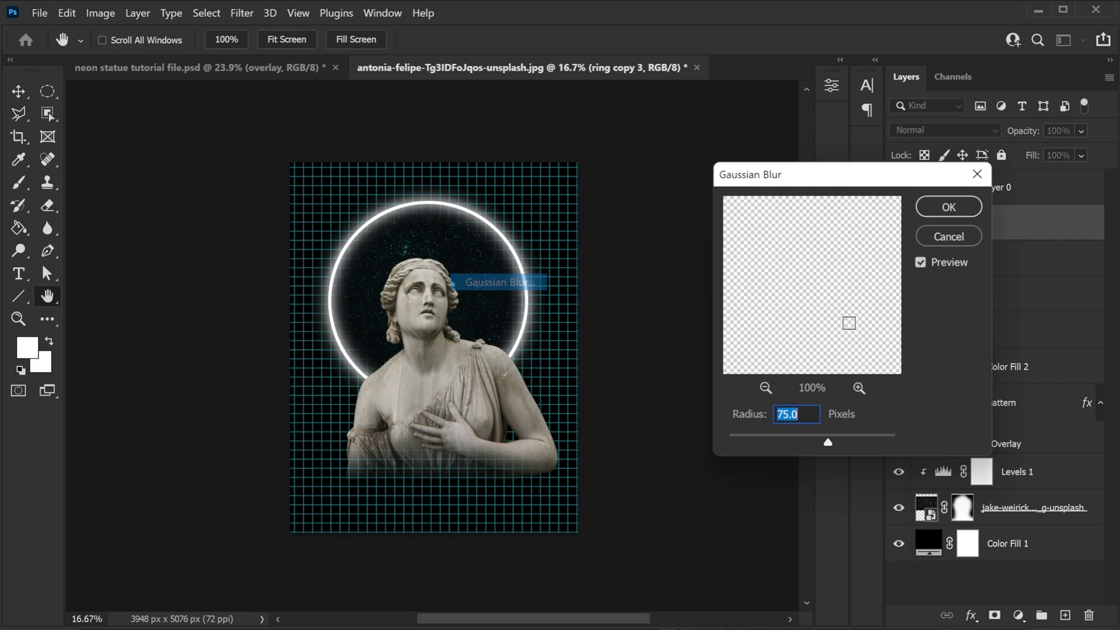
pyautogui.write('125')
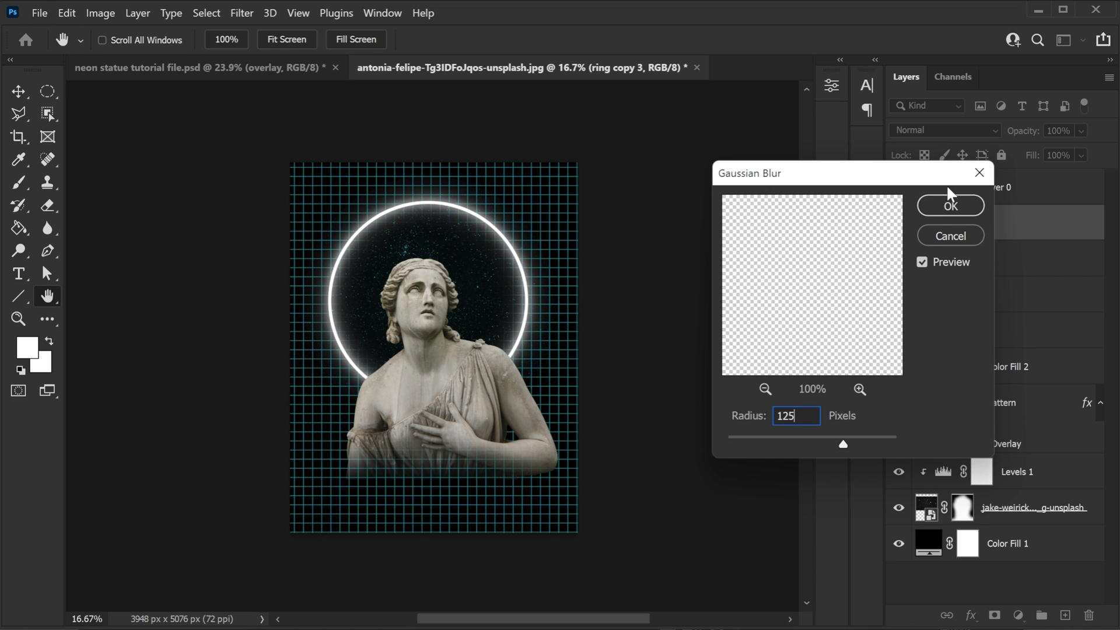
pyautogui.click(951, 206)
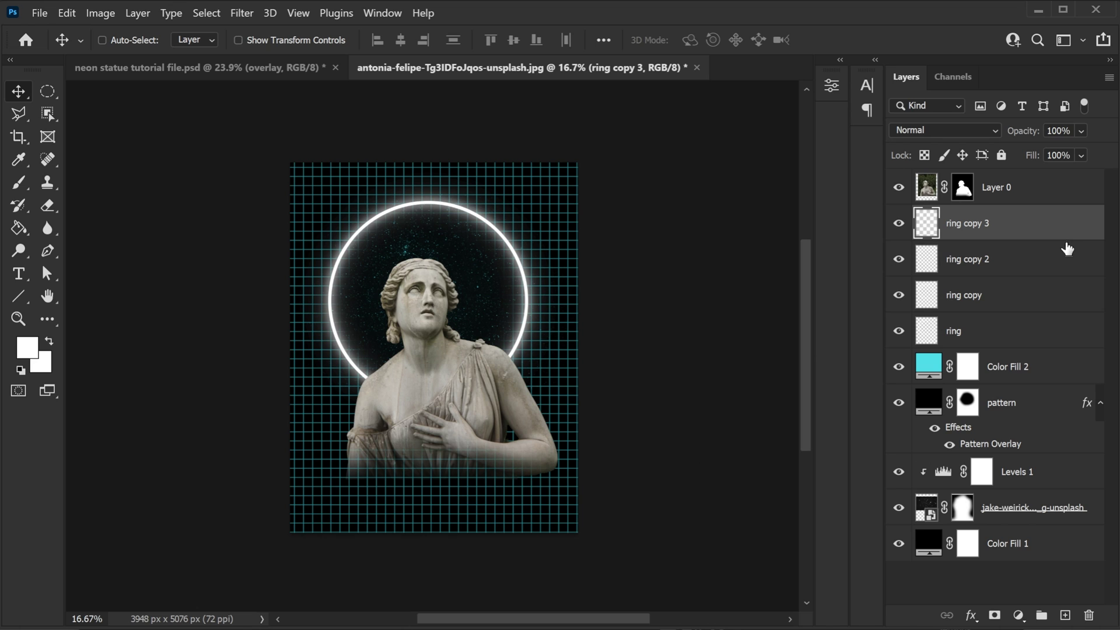
# Step: Duplicate the ring copy 3 layer and give the duplicate a Gaussian Blur with a 175 px radius
pyautogui.hotkey('ctrl', 'j')
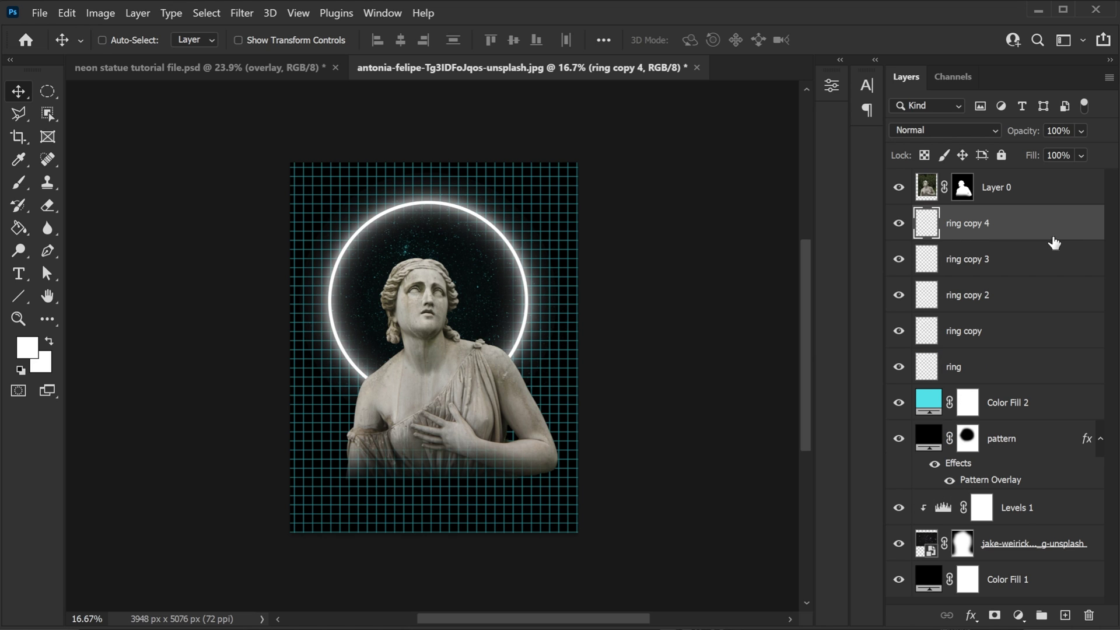
pyautogui.click(236, 14)
pyautogui.moveTo(324, 215)
pyautogui.click(495, 281)
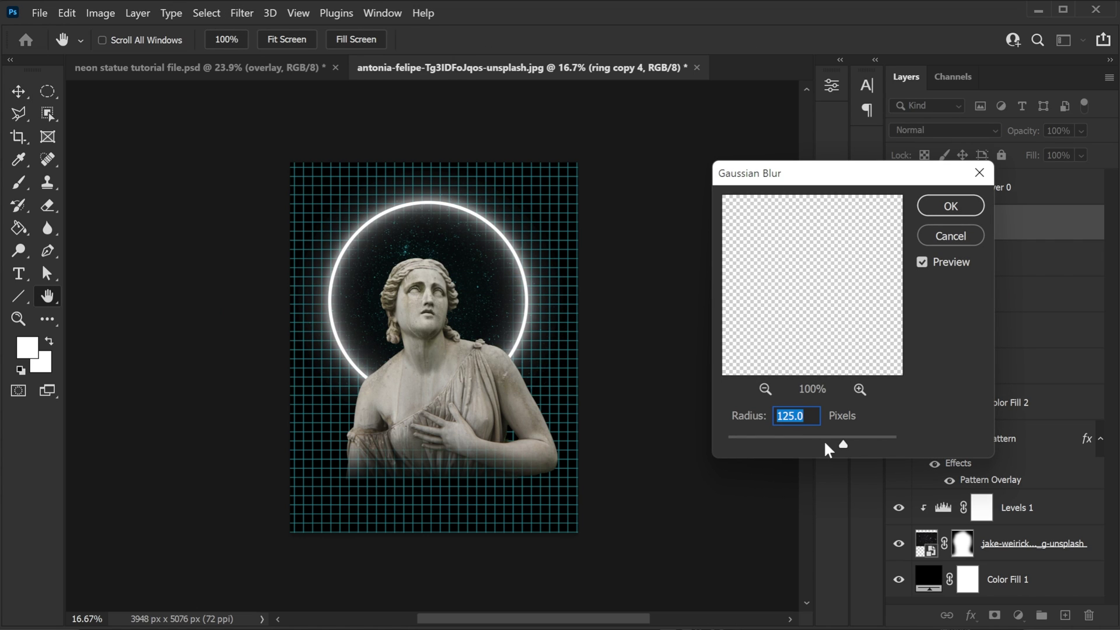
pyautogui.write('175')
pyautogui.moveTo(858, 444); pyautogui.dragTo(860, 445)
pyautogui.click(950, 206)
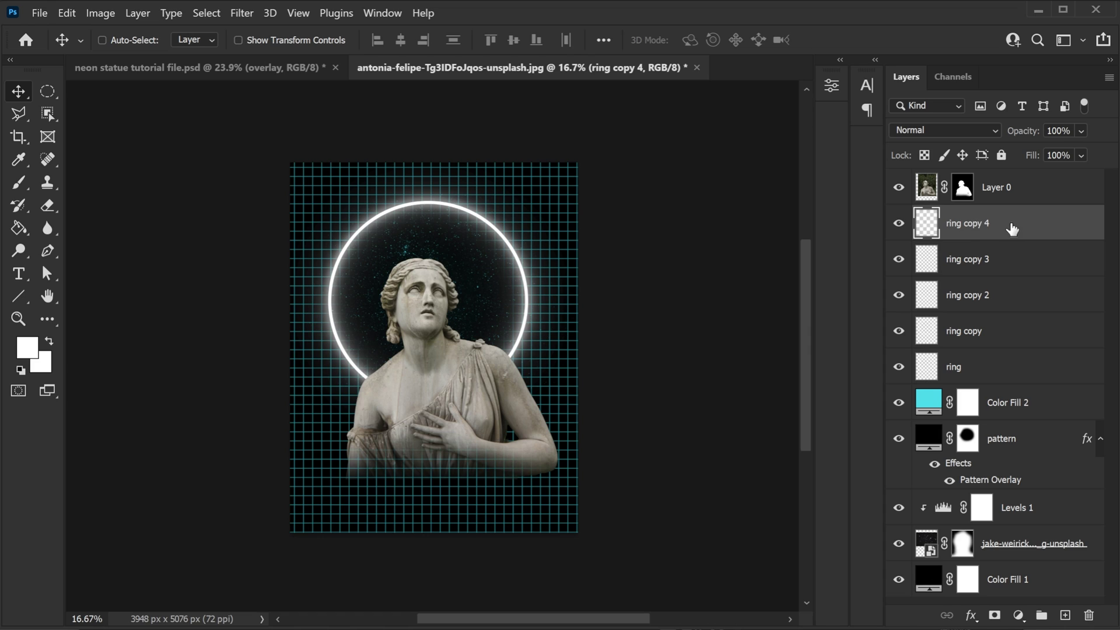
# Step: Group the four blurred ring copies, leaving out the original ring layer, and name the group "ring glow"
pyautogui.keyDown('shift'); pyautogui.click(982, 335); pyautogui.keyUp('shift')
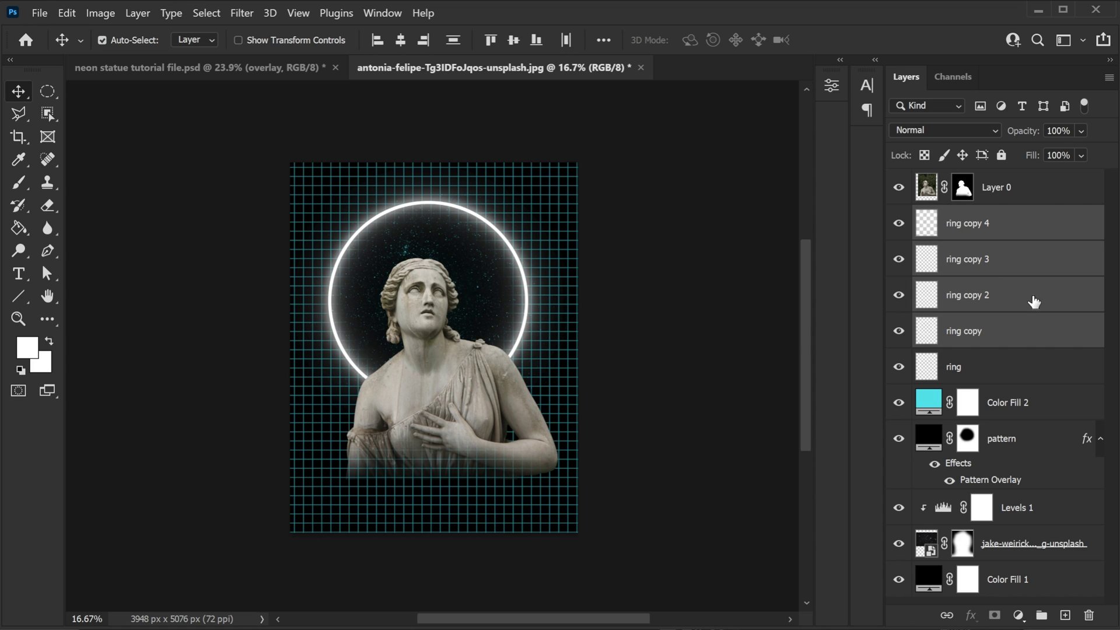
pyautogui.hotkey('ctrl', 'g')
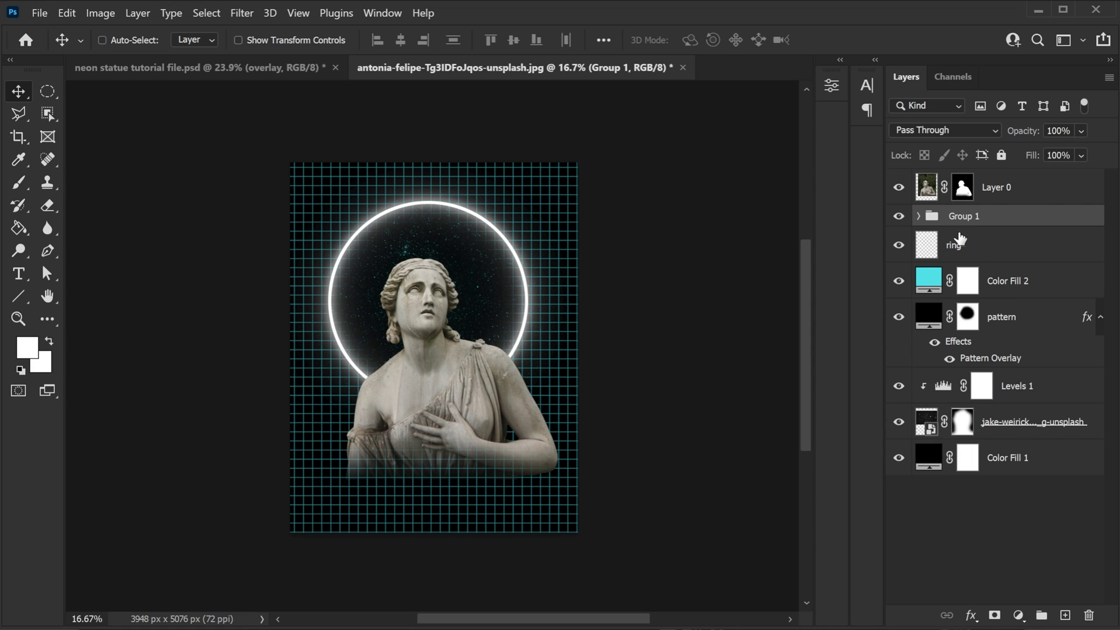
pyautogui.doubleClick(962, 217)
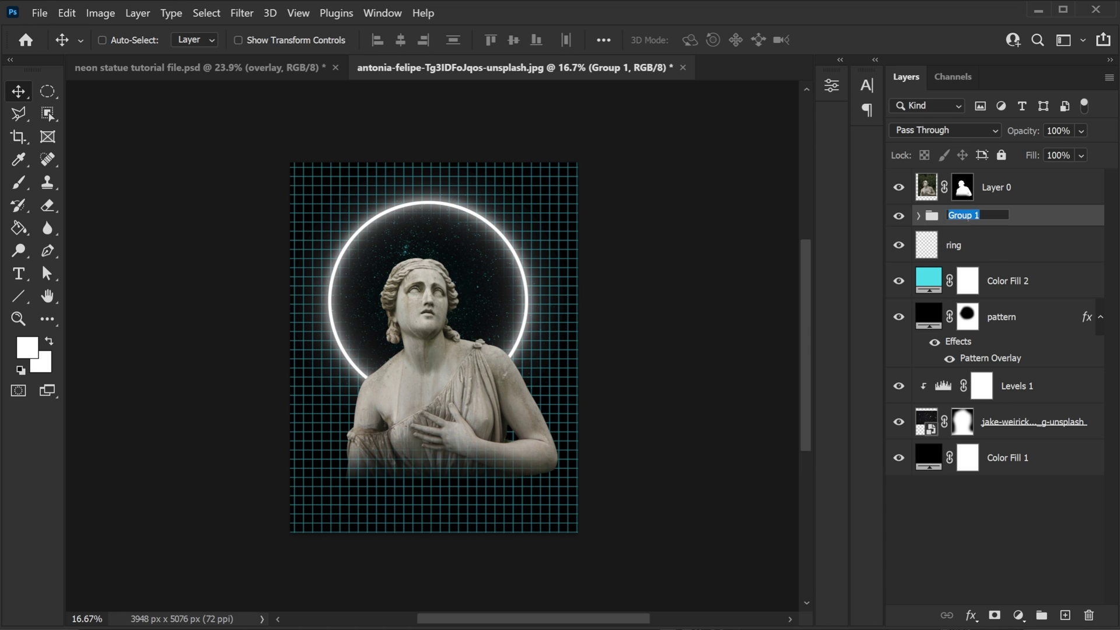
pyautogui.write('r')
pyautogui.press('Return')
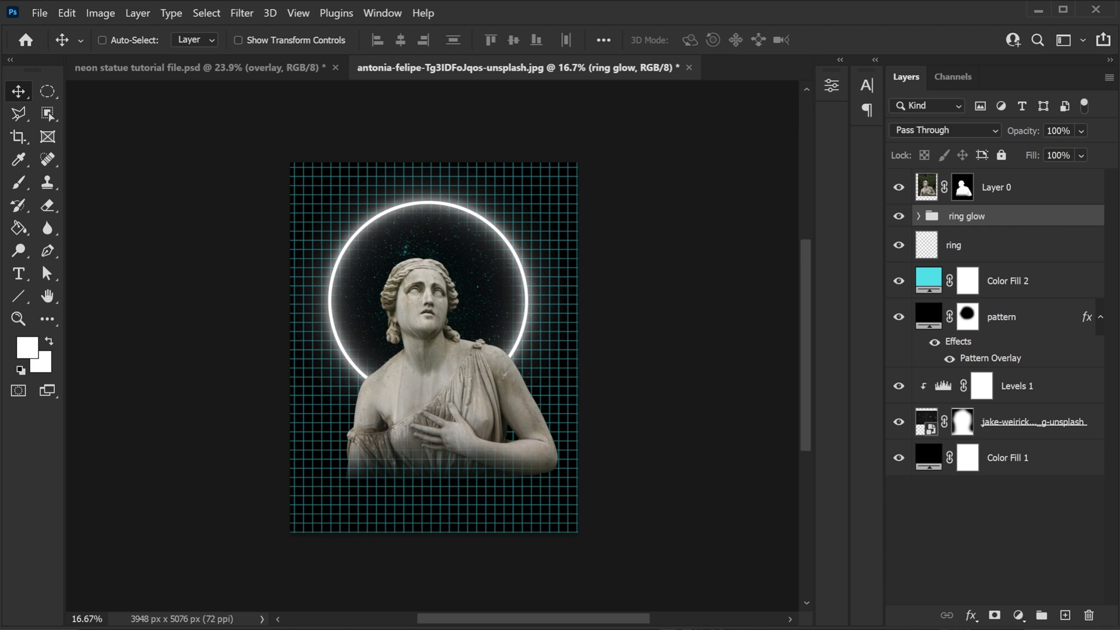
# Step: Add a solid color fill layer in the same cyan as Color Fill 2 above the ring glow group and clip it to the group
pyautogui.click(1018, 616)
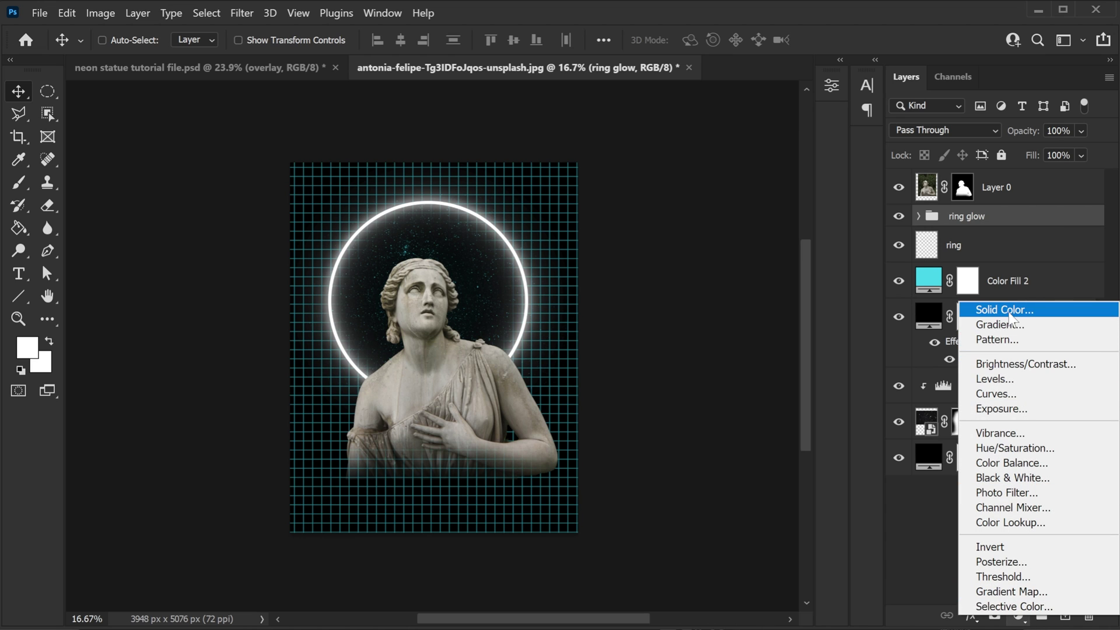
pyautogui.click(992, 309)
pyautogui.hotkey('ctrl', 'v')
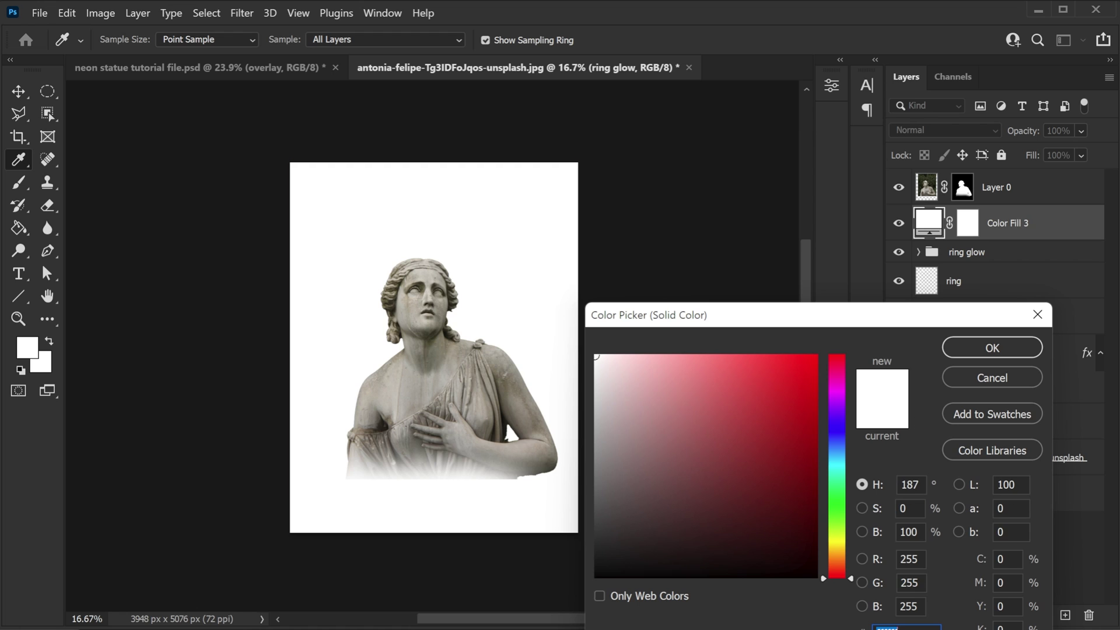
pyautogui.click(993, 348)
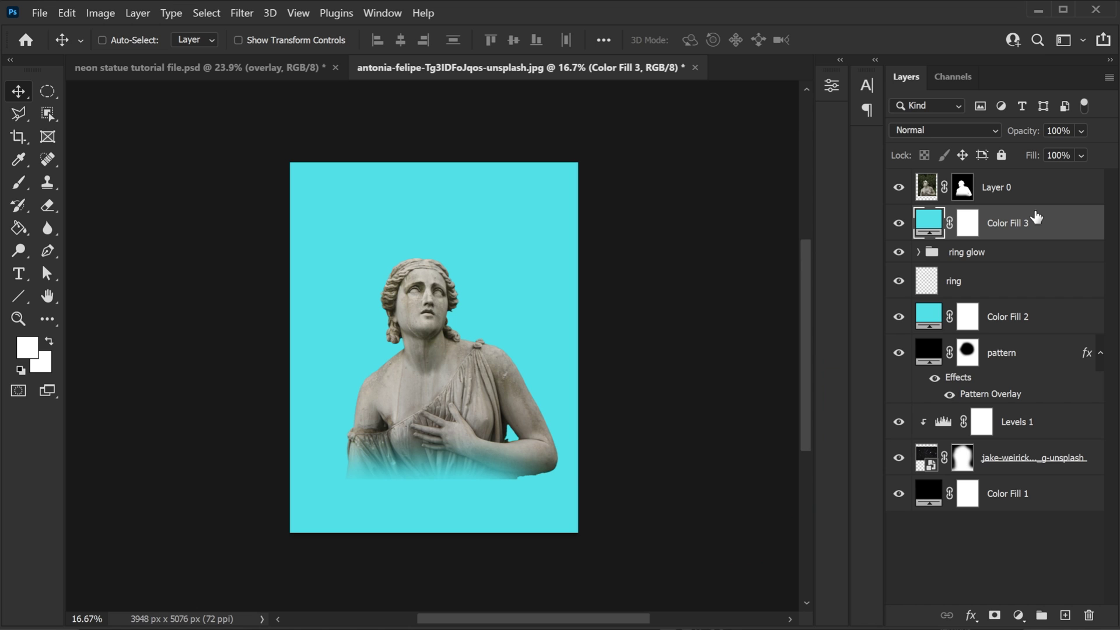
pyautogui.rightClick(1080, 227)
pyautogui.click(966, 369)
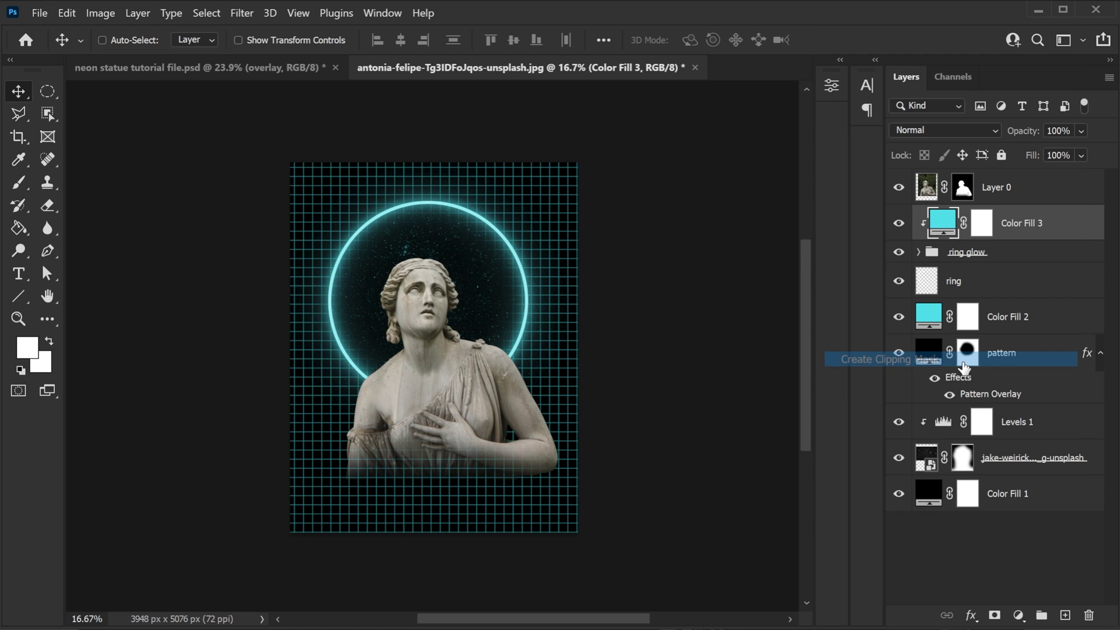
pyautogui.click(899, 225)
pyautogui.click(899, 224)
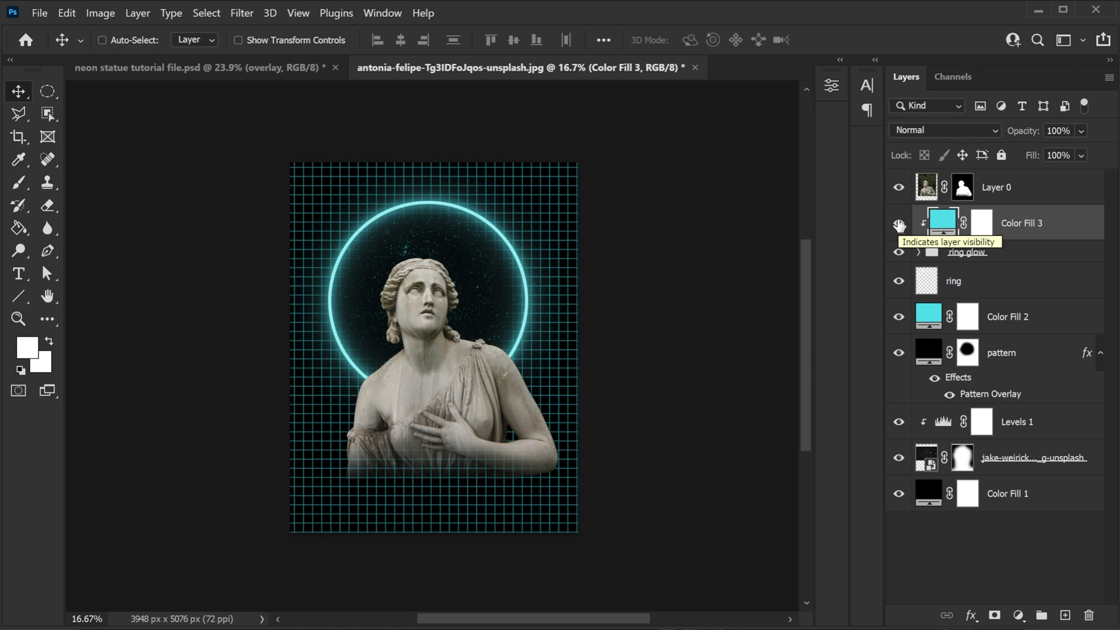
# Step: Move the ring layer above the cyan Color Fill 3 layer, directly below the statue layer
pyautogui.click(977, 289)
pyautogui.click(898, 283)
pyautogui.click(897, 285)
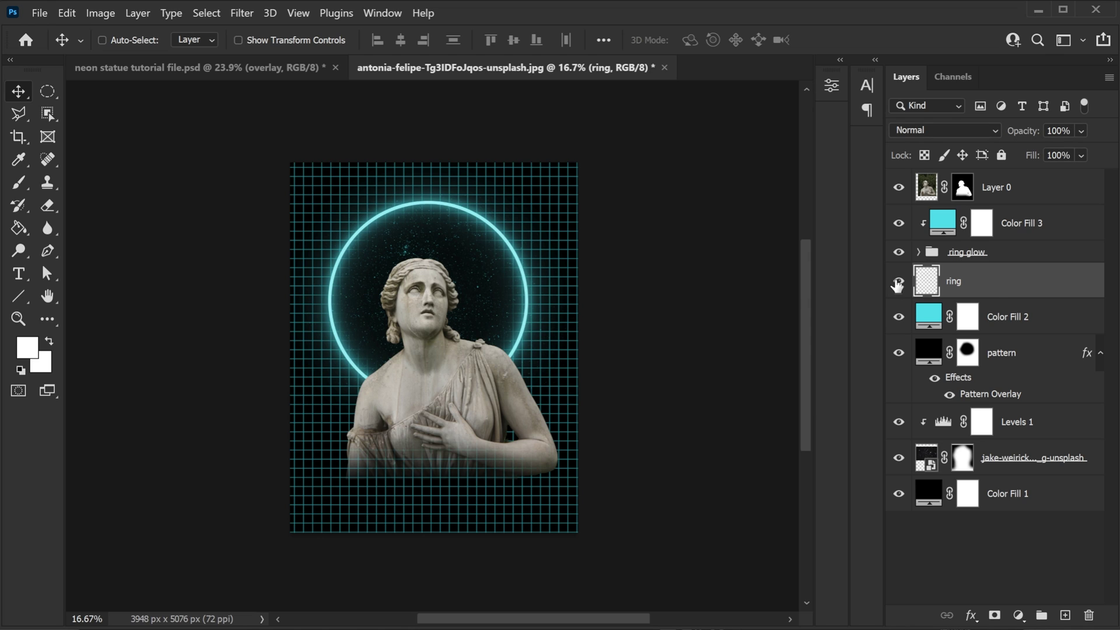
pyautogui.moveTo(993, 284); pyautogui.dragTo(992, 213)
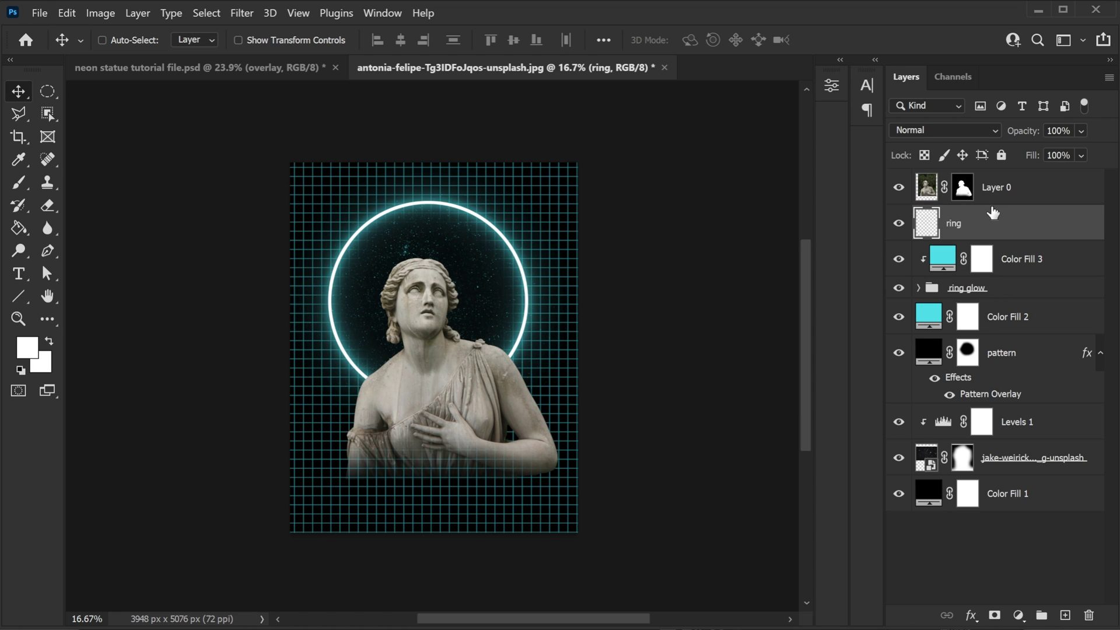
pyautogui.click(896, 227)
pyautogui.click(896, 228)
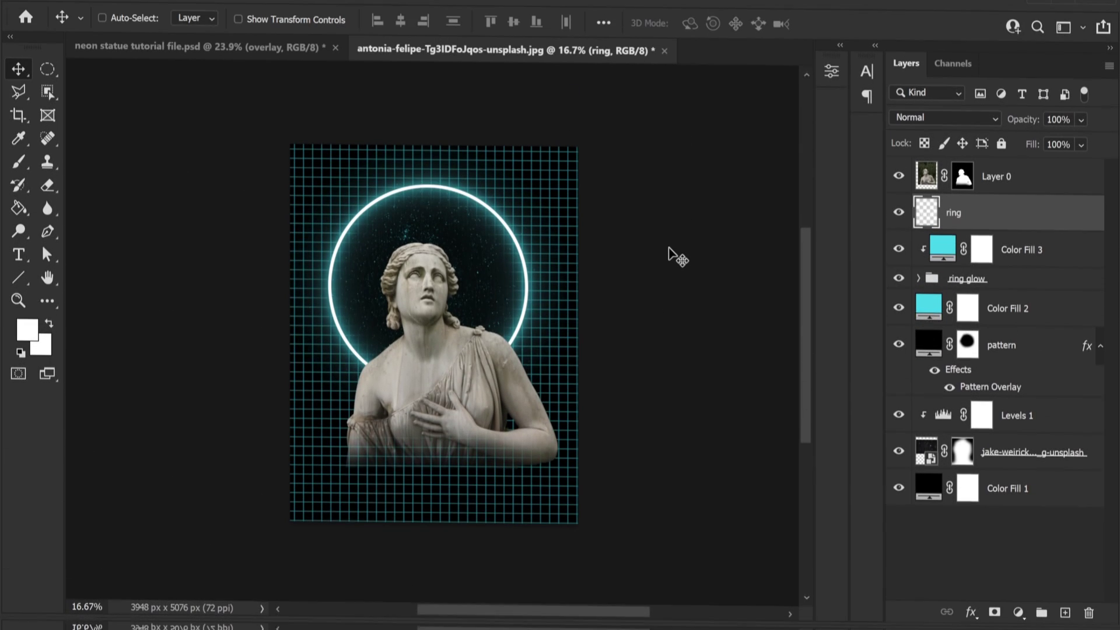
# Step: Add a Hue/Saturation adjustment clipped to the statue on Layer 0 and lower its saturation until the statue is grayscale
pyautogui.click(1020, 189)
pyautogui.click(896, 187)
pyautogui.click(894, 189)
pyautogui.click(1021, 616)
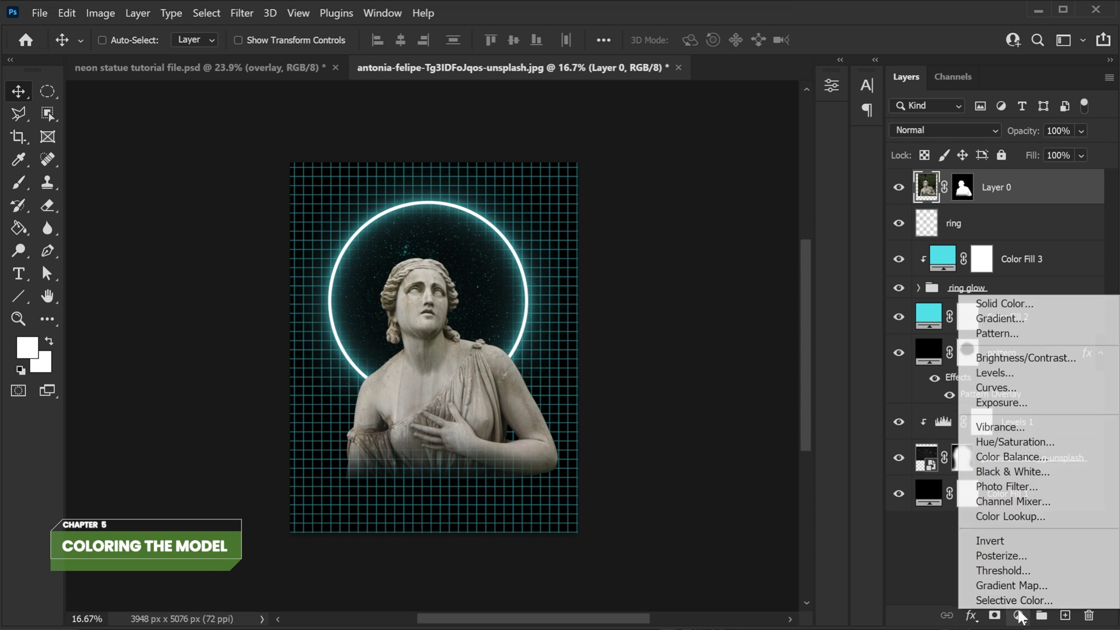
pyautogui.click(1013, 442)
pyautogui.click(681, 375)
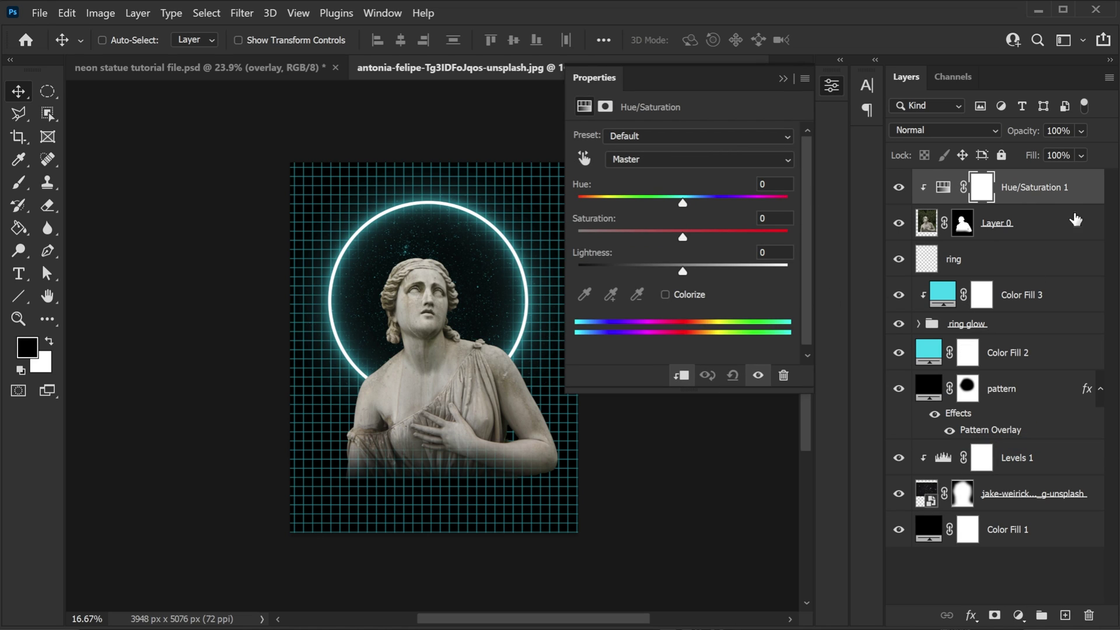
pyautogui.moveTo(680, 235); pyautogui.dragTo(679, 237)
pyautogui.click(782, 78)
pyautogui.click(898, 188)
pyautogui.click(898, 188)
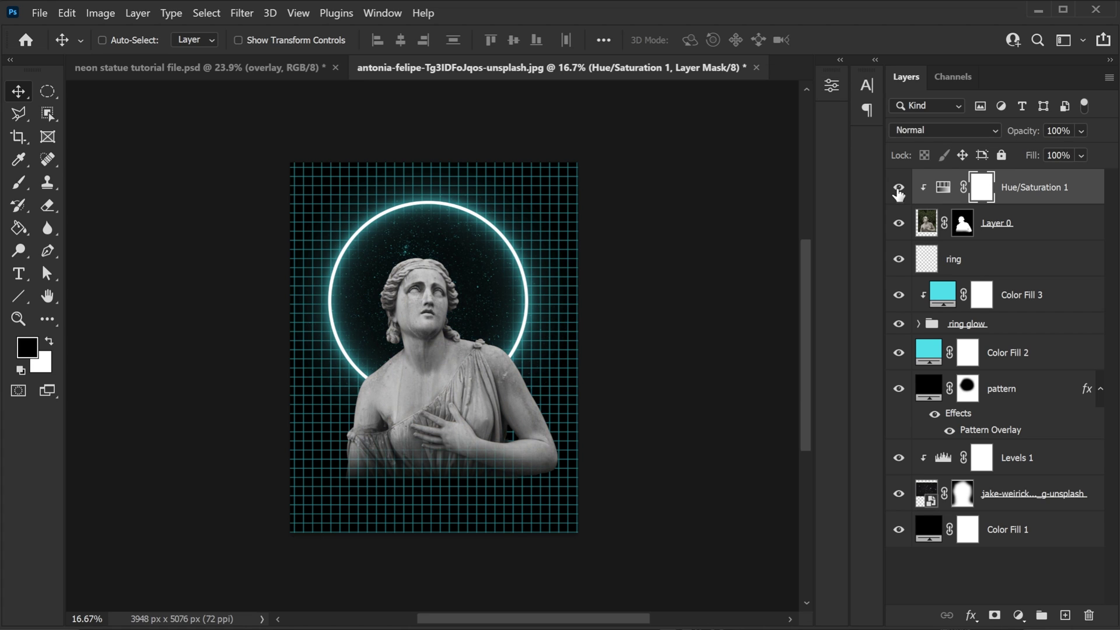
# Step: Add a Curves adjustment clipped to the statue and pull the RGB curve's midpoint down to darken the statue strongly
pyautogui.click(1018, 615)
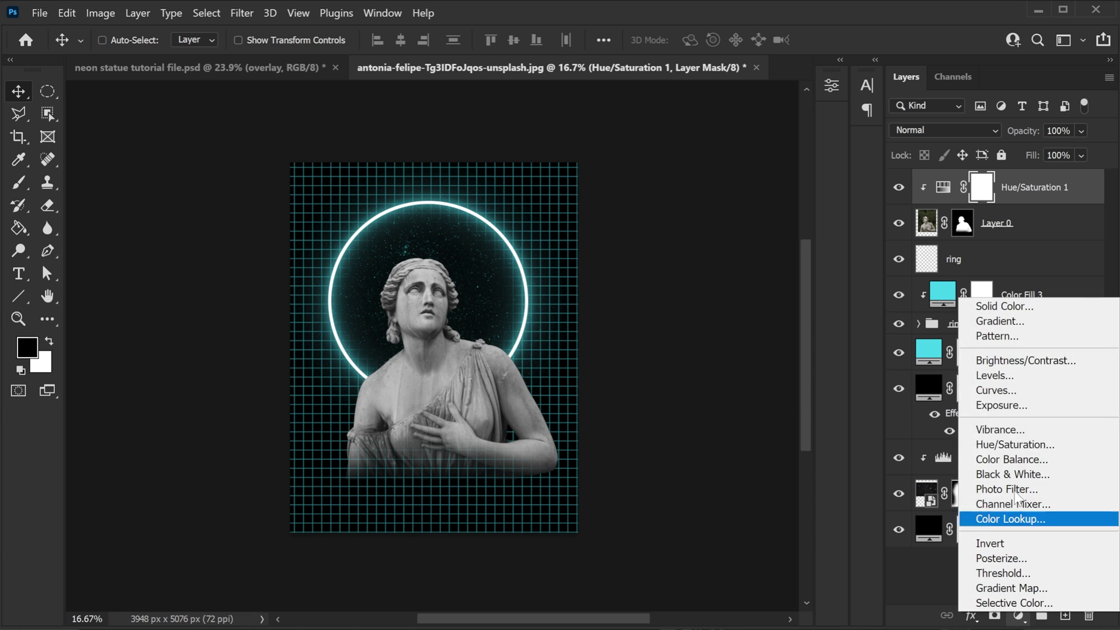
pyautogui.click(1012, 399)
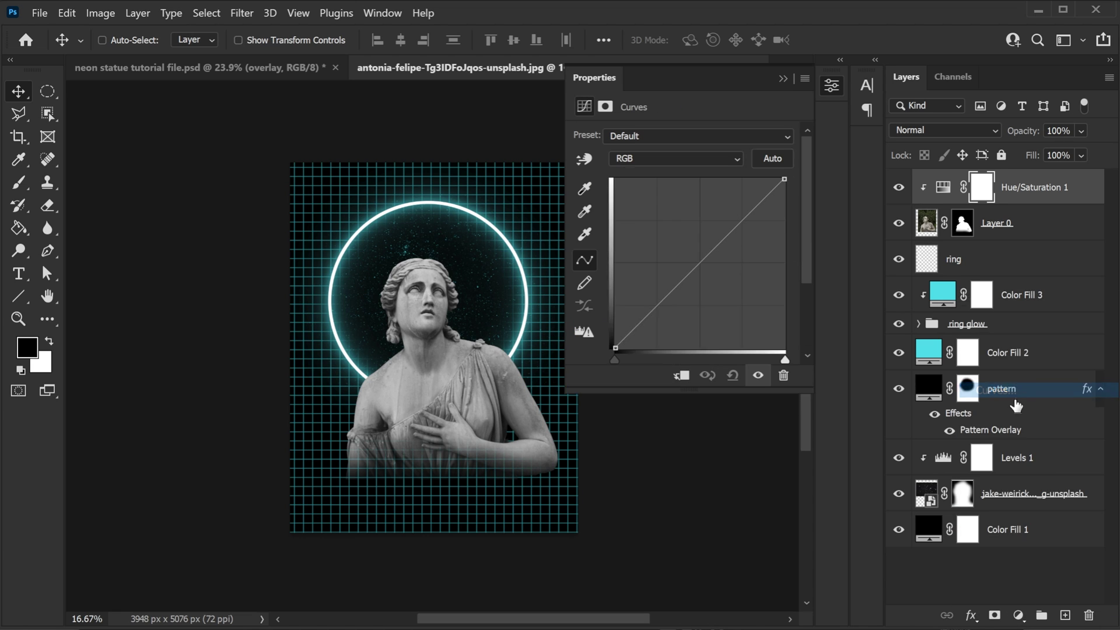
pyautogui.click(682, 376)
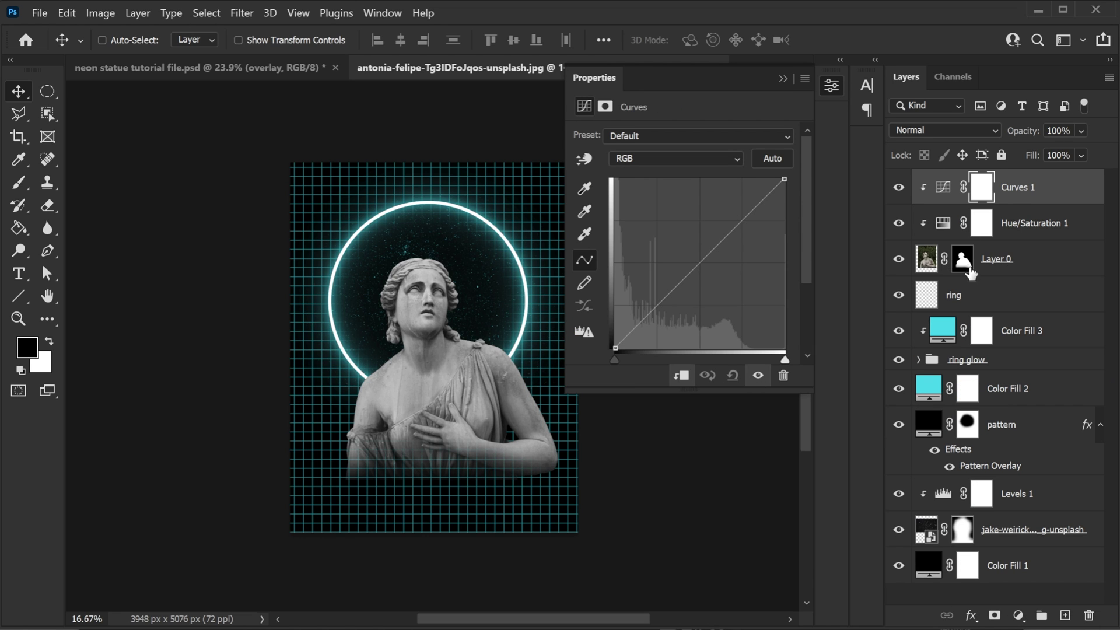
pyautogui.moveTo(700, 269); pyautogui.dragTo(725, 305)
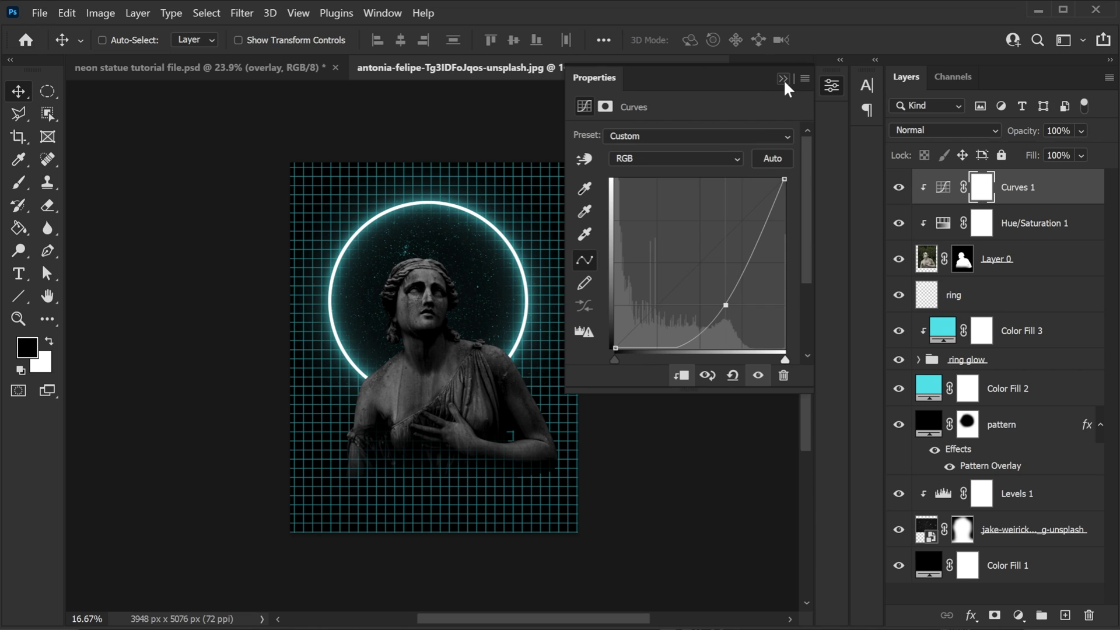
pyautogui.click(782, 79)
# Step: Set the Curves 1 adjustment layer's opacity to 60%
pyautogui.click(1057, 131)
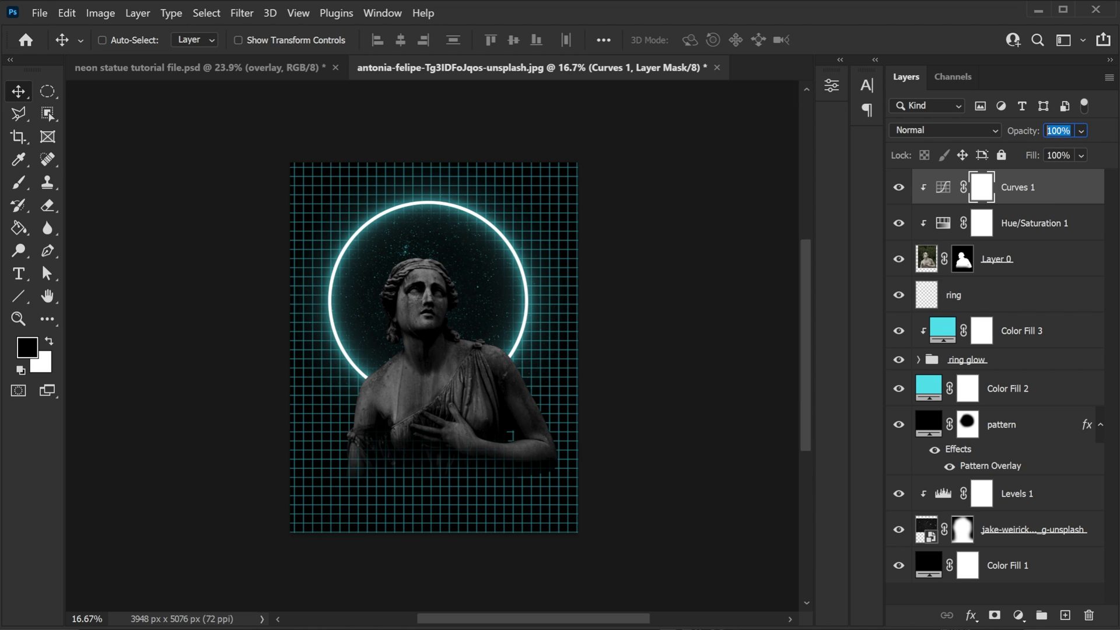
pyautogui.write('60')
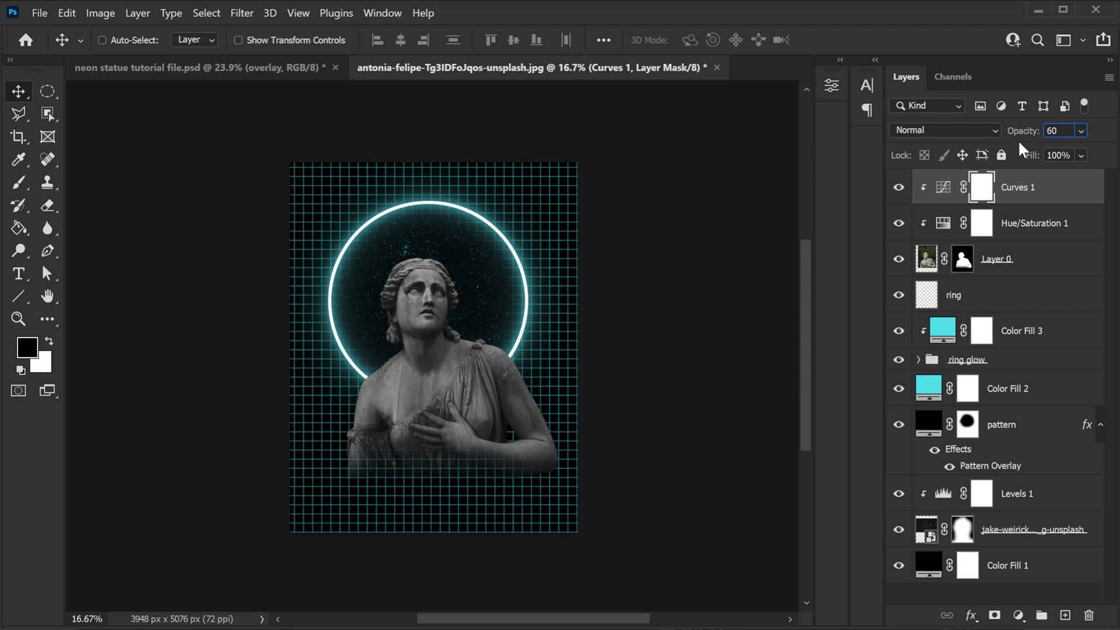
pyautogui.click(957, 196)
# Step: Paint black on the Curves 1 mask with a soft 700 px brush along the statue's outer edges, around the arms, shoulders and head
pyautogui.click(982, 189)
pyautogui.press('b')
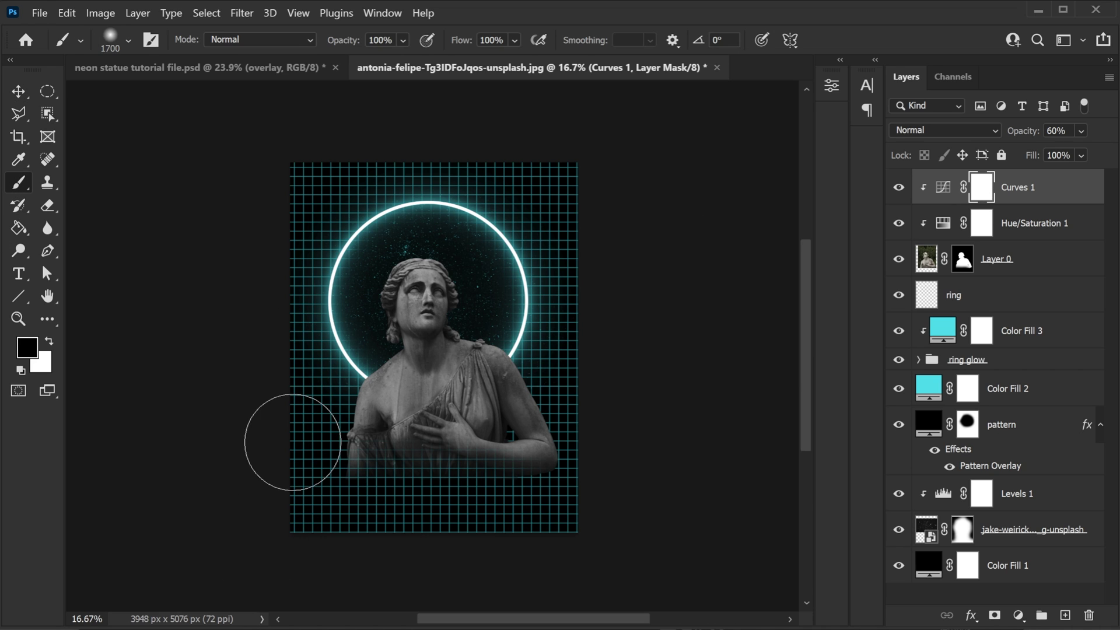
pyautogui.press('[')
pyautogui.press('[')
pyautogui.press('[')
pyautogui.press('[')
pyautogui.press('[')
pyautogui.press('[')
pyautogui.press('[')
pyautogui.press('[')
pyautogui.press('[')
pyautogui.press('[')
pyautogui.moveTo(320, 438); pyautogui.dragTo(312, 388)
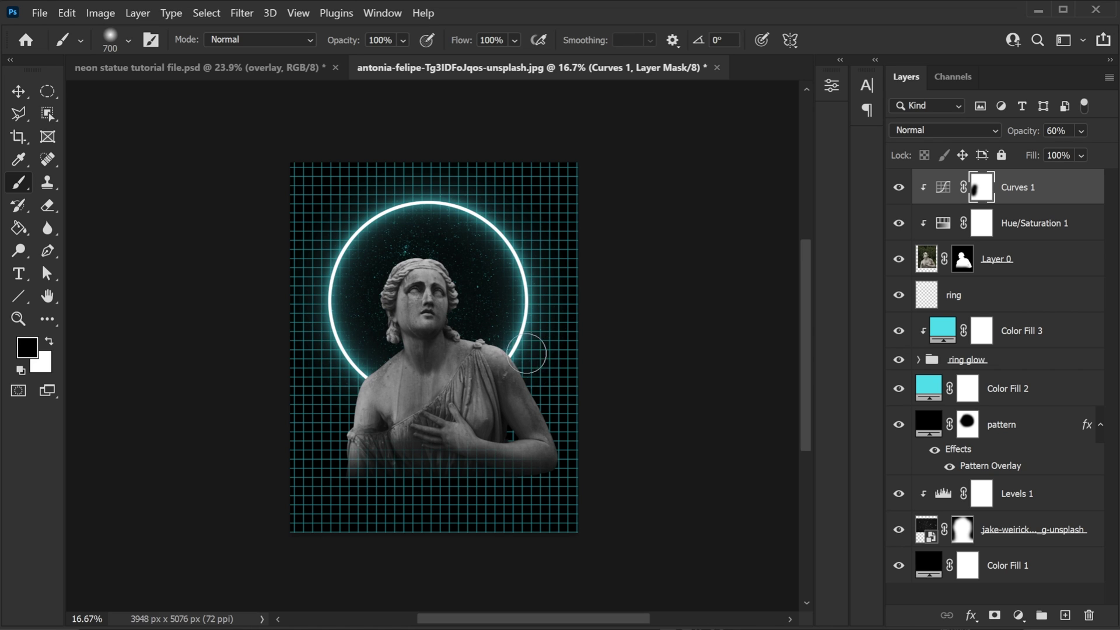
pyautogui.click(898, 187)
pyautogui.click(898, 187)
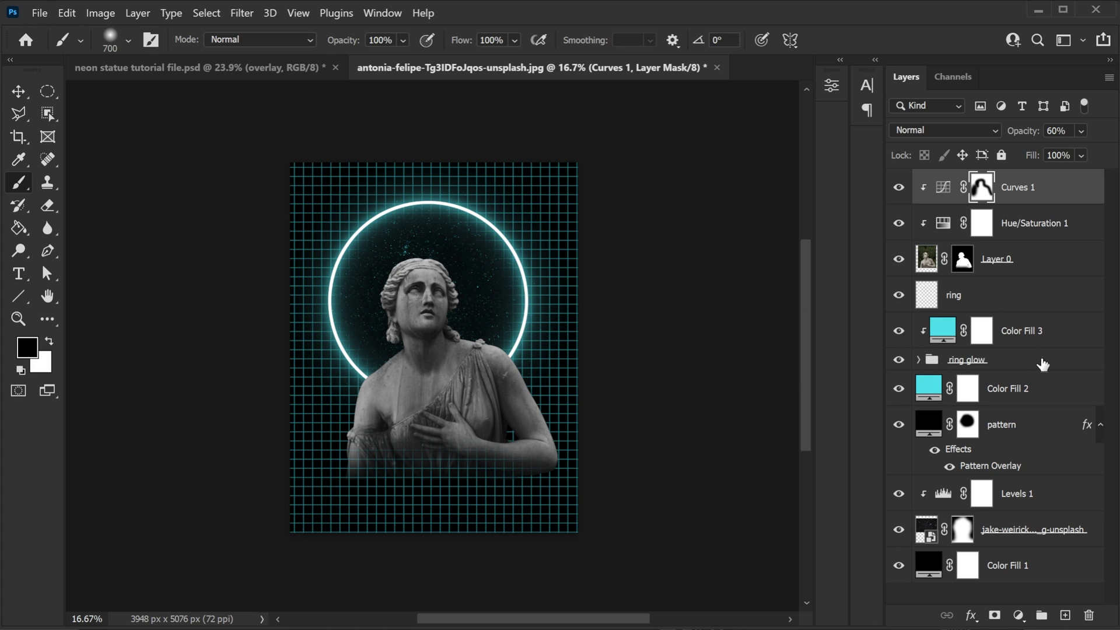
# Step: Add a cyan Solid Color fill layer above Curves 1, clip it to the statue and set its blend mode to Color
pyautogui.click(1018, 616)
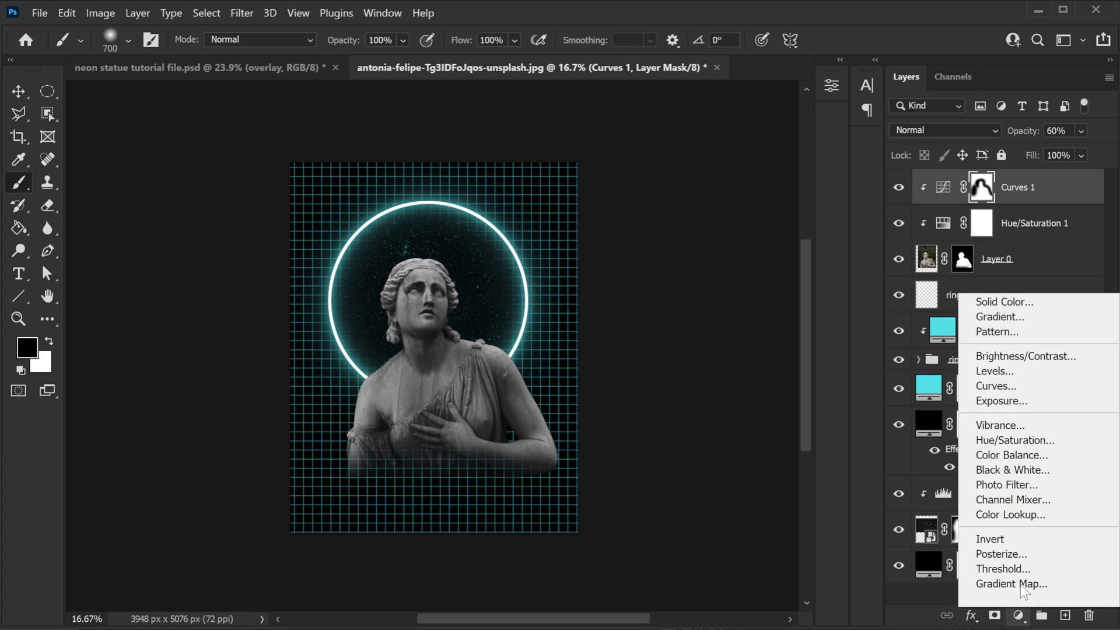
pyautogui.click(1015, 302)
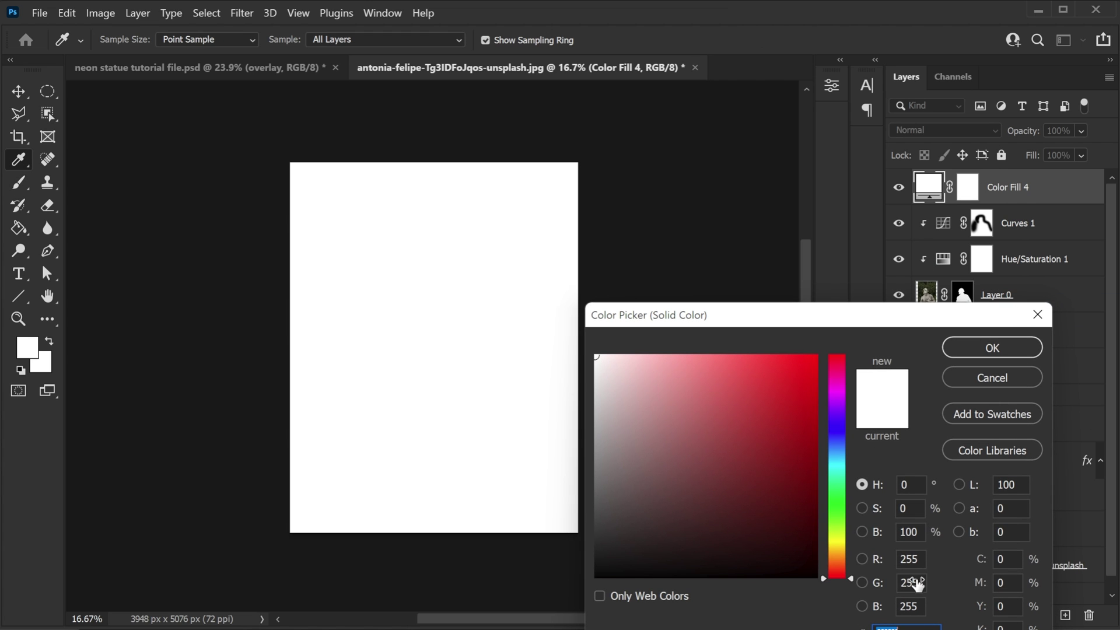
pyautogui.hotkey('ctrl', 'v')
pyautogui.click(992, 347)
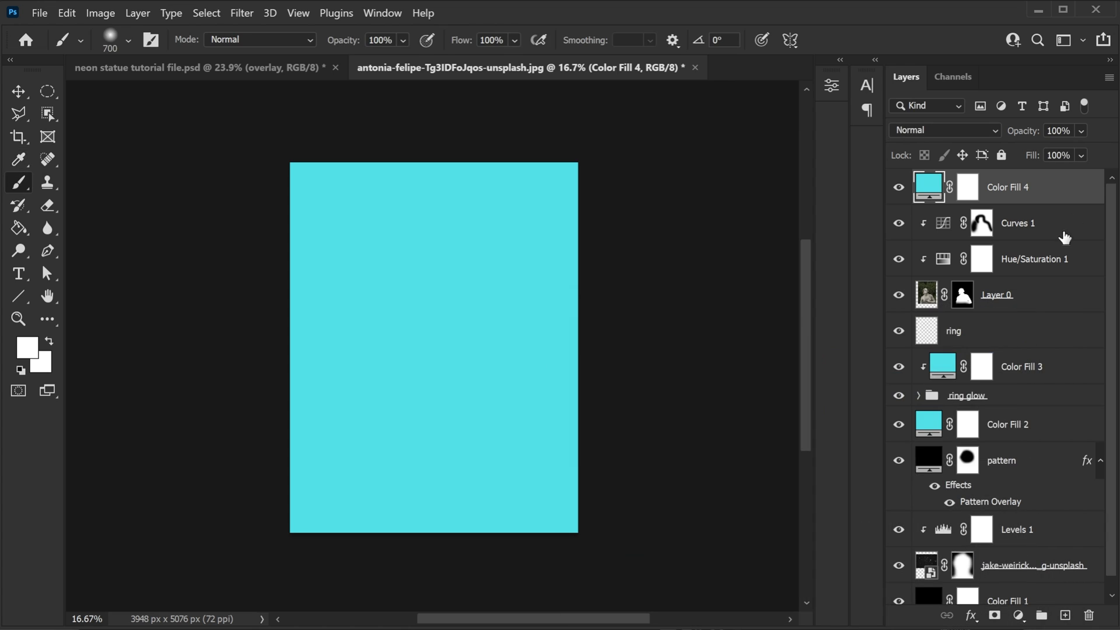
pyautogui.rightClick(1074, 188)
pyautogui.click(896, 359)
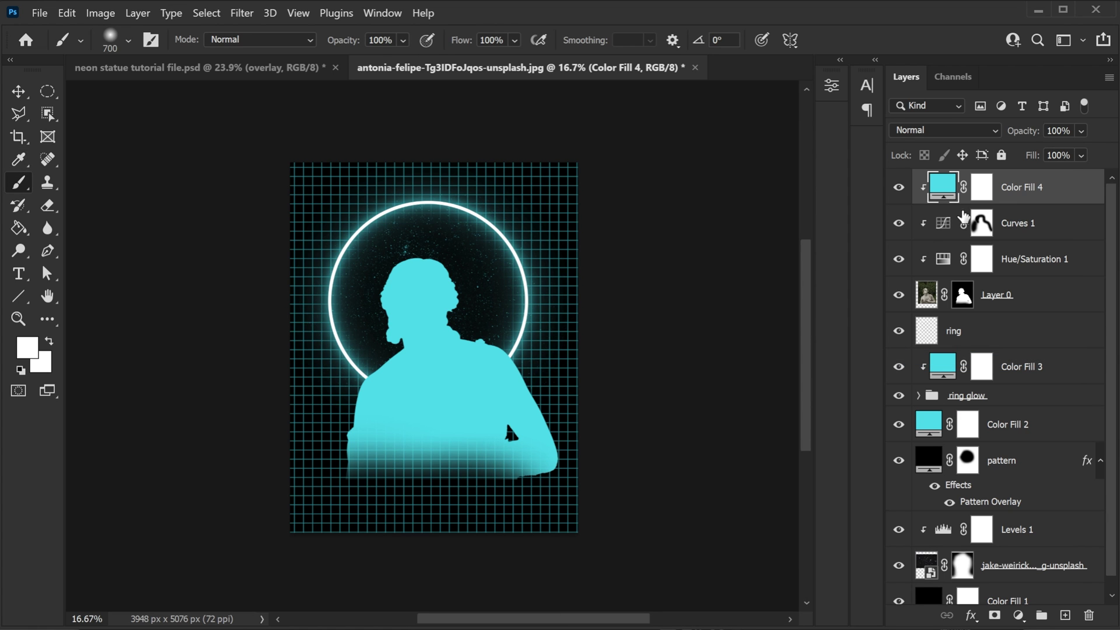
pyautogui.click(944, 130)
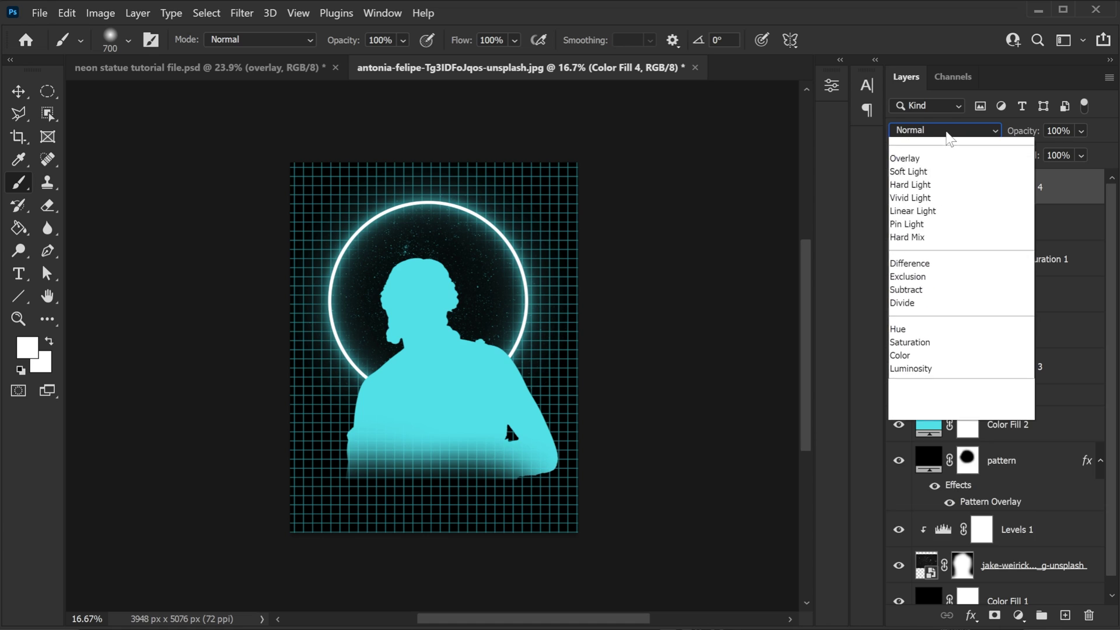
pyautogui.click(911, 539)
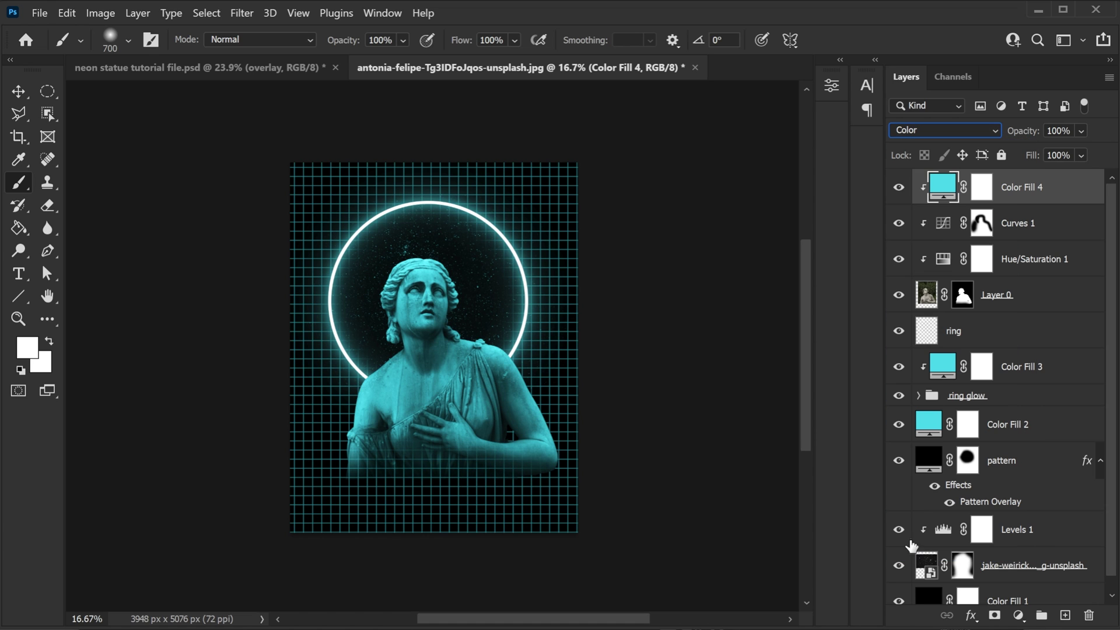
pyautogui.click(899, 187)
pyautogui.click(900, 189)
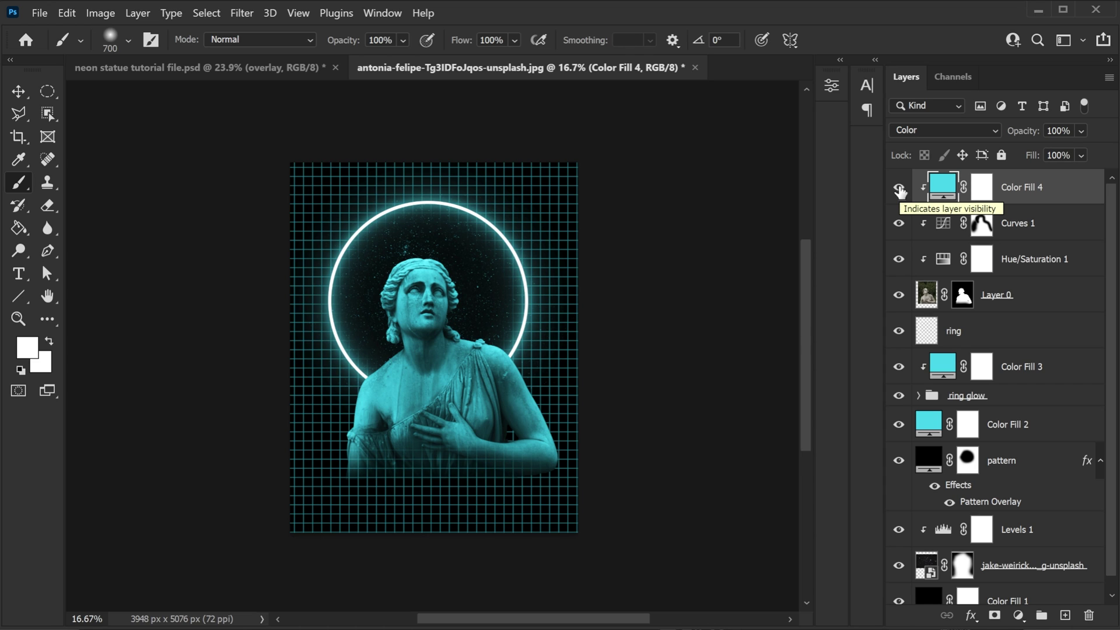
# Step: Split the Underlying Layer highlight slider in Color Fill 4's Blend If settings to ease the cyan tint off the statue's highlights
pyautogui.doubleClick(1091, 190)
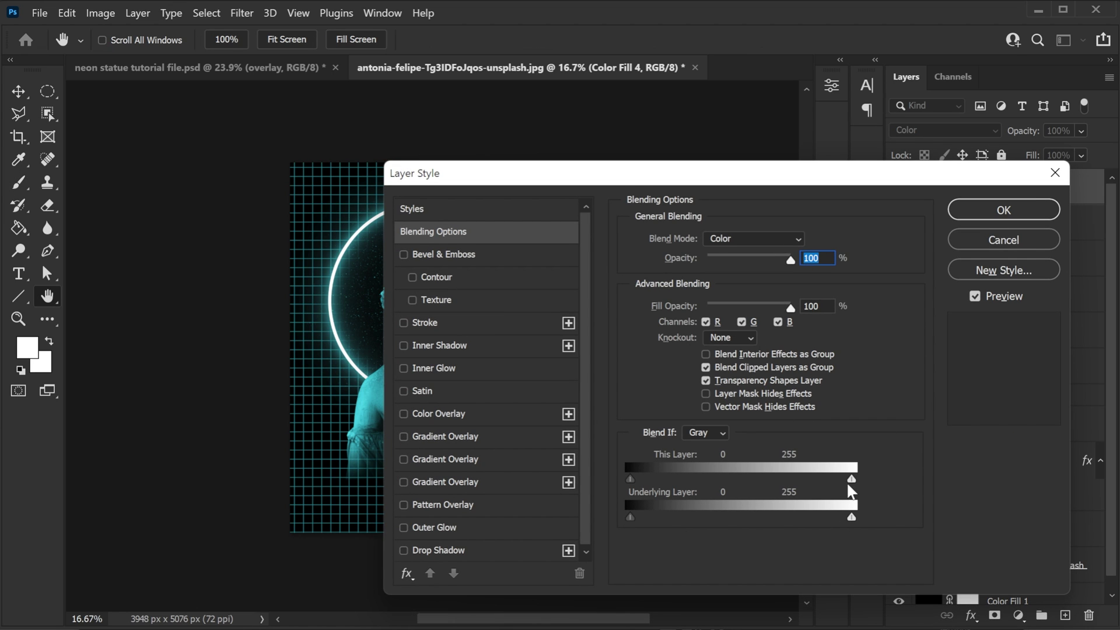
pyautogui.moveTo(849, 479); pyautogui.dragTo(834, 483)
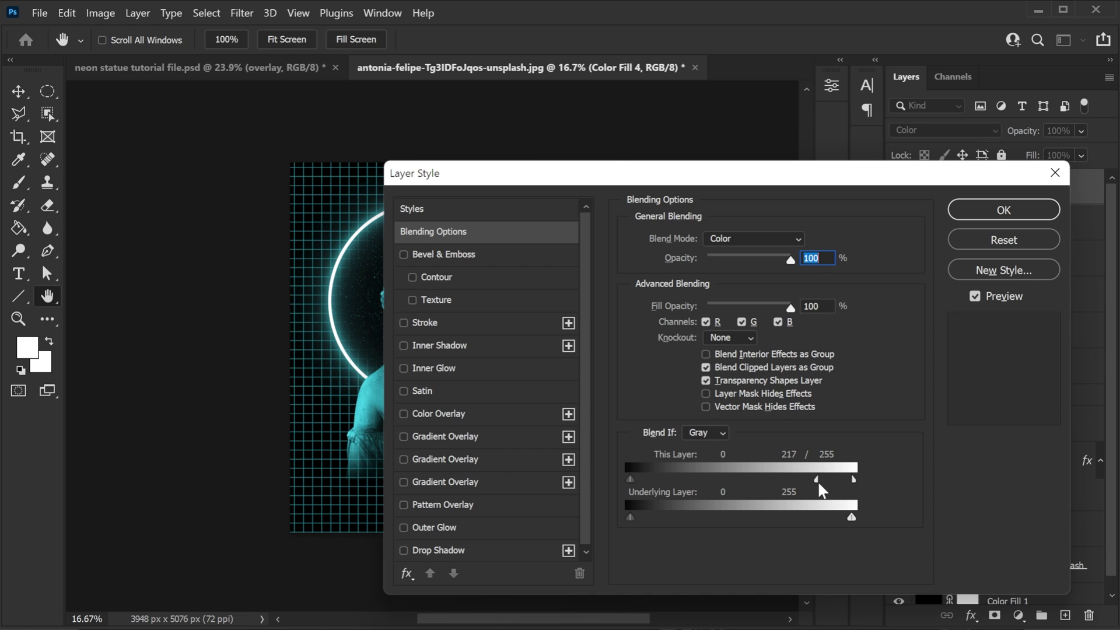
pyautogui.moveTo(607, 178); pyautogui.dragTo(793, 187)
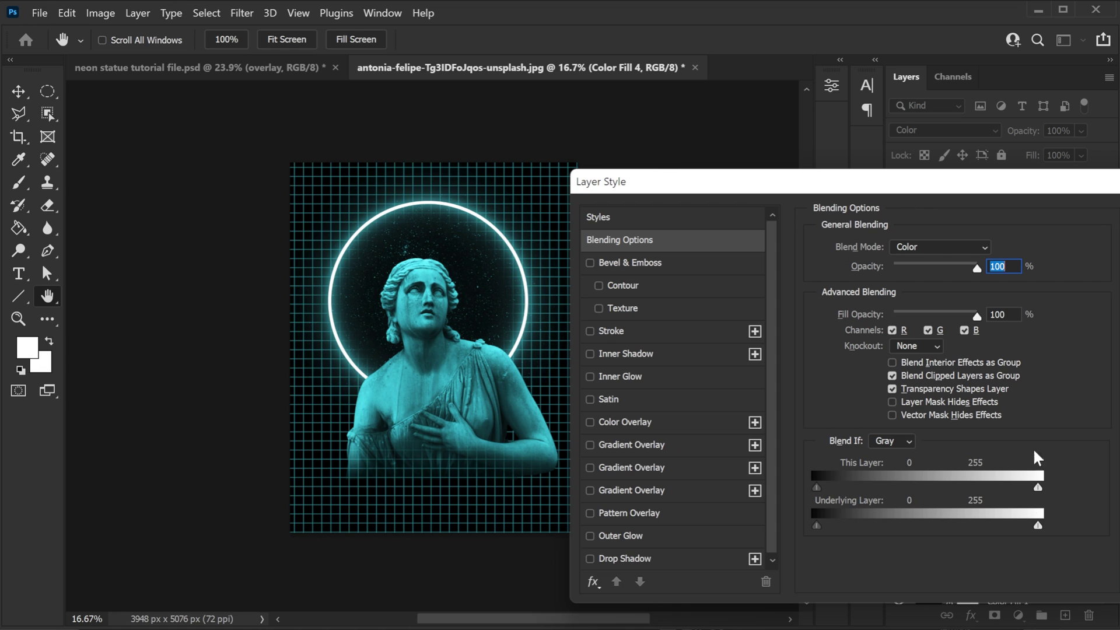
pyautogui.moveTo(1036, 490); pyautogui.dragTo(1029, 489)
pyautogui.moveTo(1033, 523); pyautogui.dragTo(913, 532)
pyautogui.moveTo(904, 190); pyautogui.dragTo(733, 456)
pyautogui.click(993, 576)
pyautogui.click(993, 576)
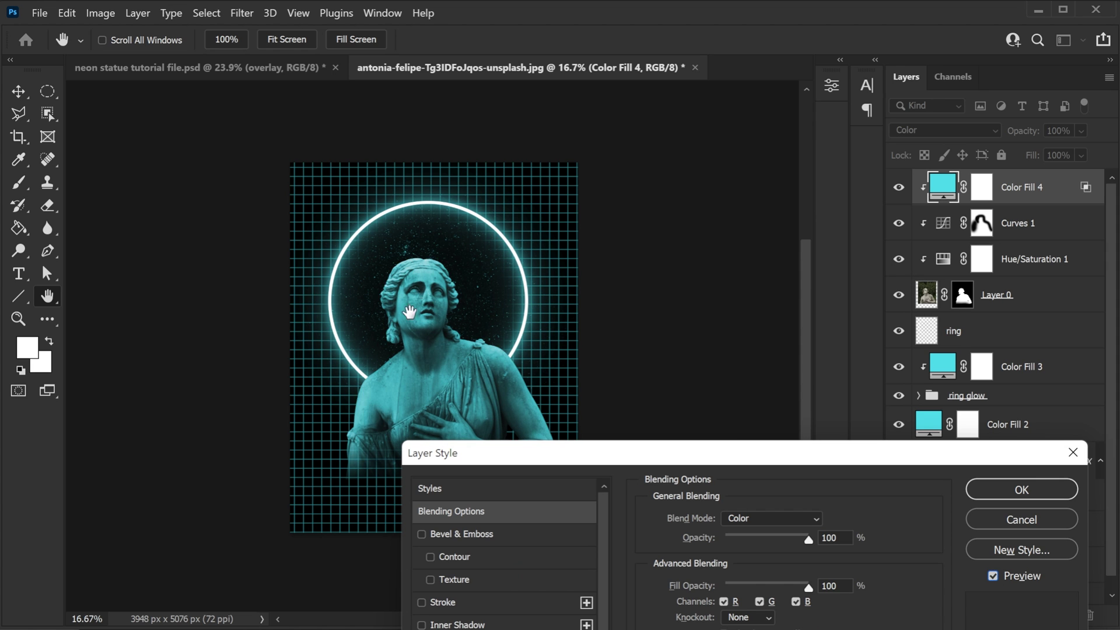
pyautogui.scroll(3, 365, 314)
pyautogui.scroll(2, 366, 314)
pyautogui.click(997, 571)
pyautogui.click(997, 572)
pyautogui.click(1021, 489)
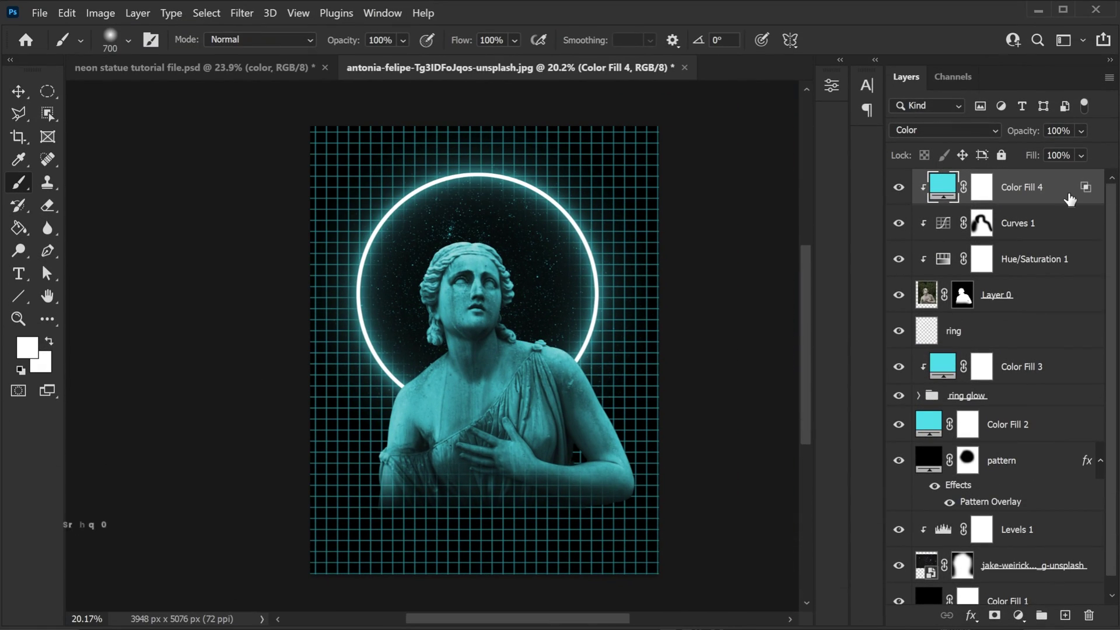
# Step: Add another cyan Solid Color fill above Color Fill 4, clipped to the statue, with its blend mode set to Overlay
pyautogui.click(1019, 615)
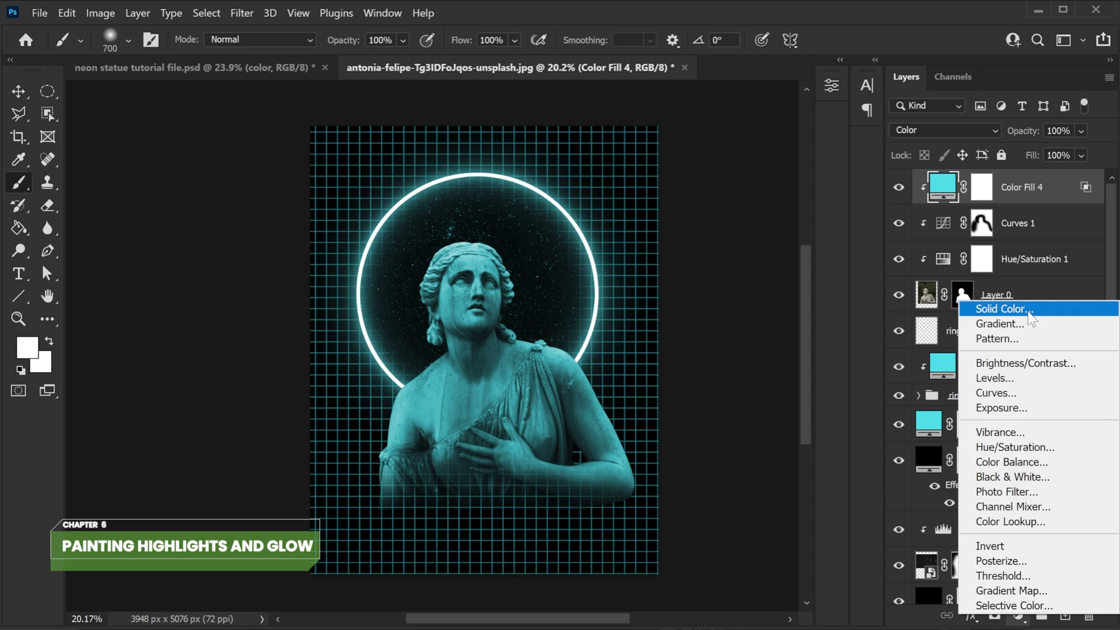
pyautogui.click(1003, 308)
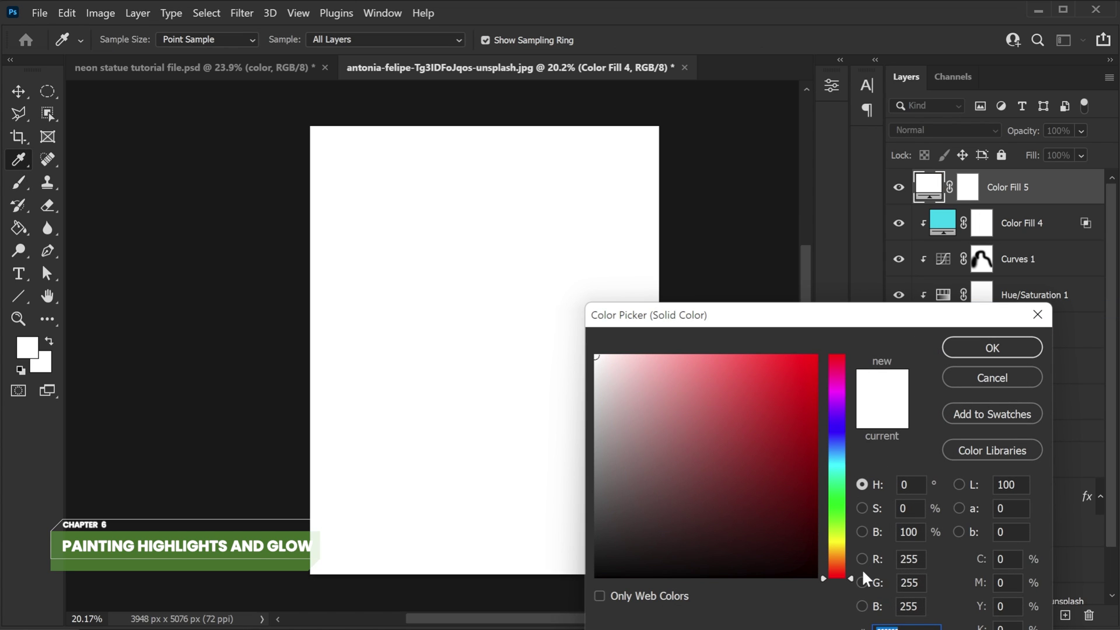
pyautogui.hotkey('ctrl', 'v')
pyautogui.click(992, 348)
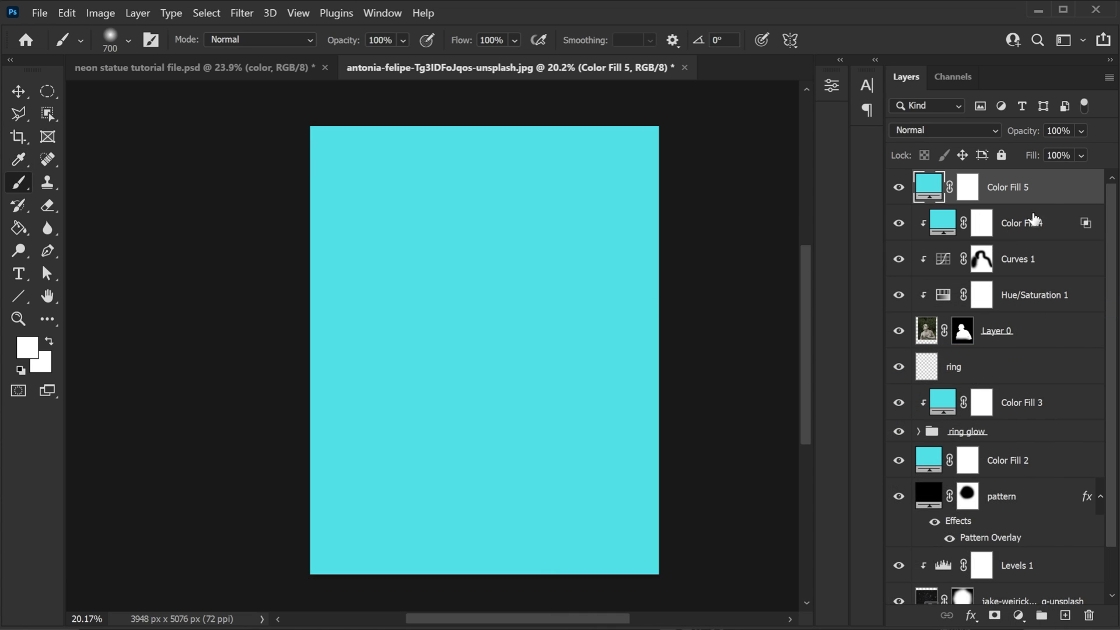
pyautogui.rightClick(1069, 196)
pyautogui.click(968, 360)
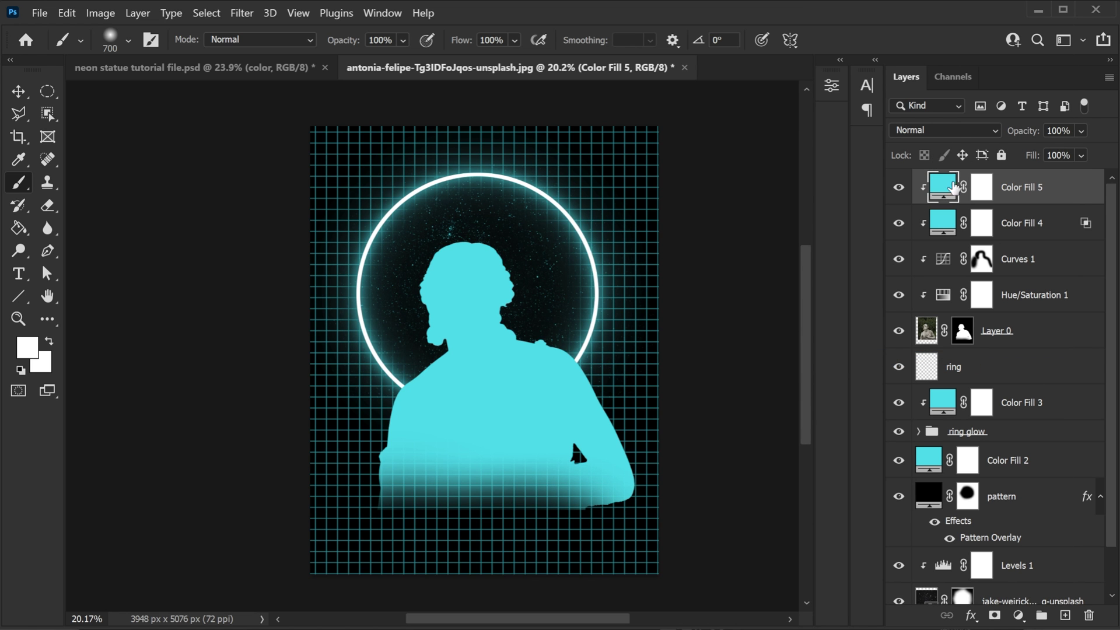
pyautogui.click(953, 130)
pyautogui.click(933, 342)
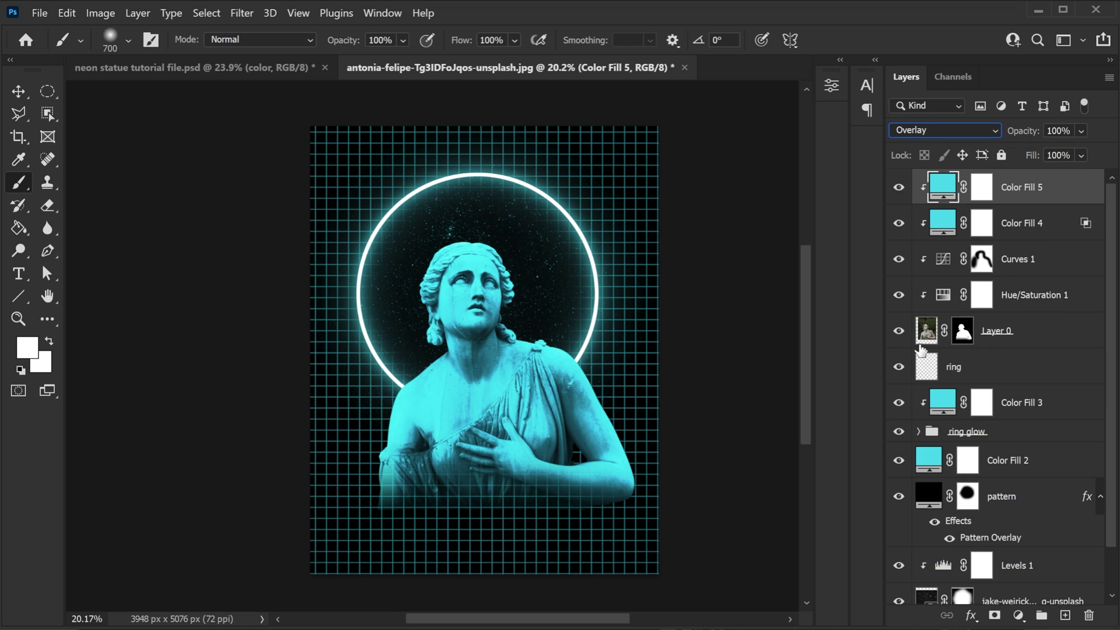
# Step: Invert the Color Fill 5 layer mask to black to hide the Overlay fill
pyautogui.click(980, 191)
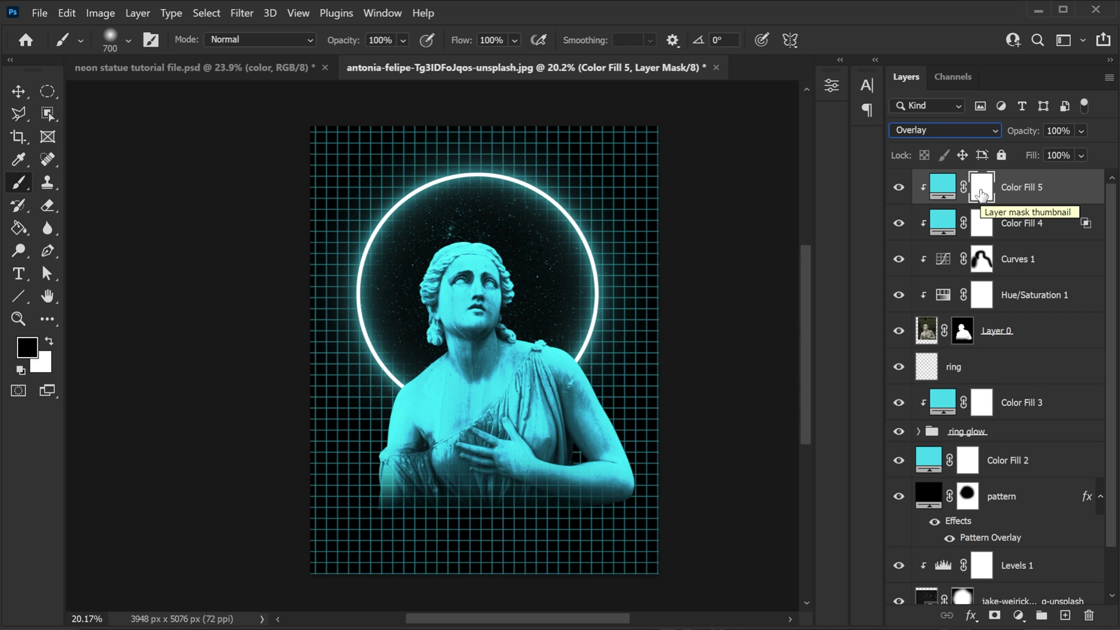
pyautogui.moveTo(980, 193); pyautogui.dragTo(983, 196)
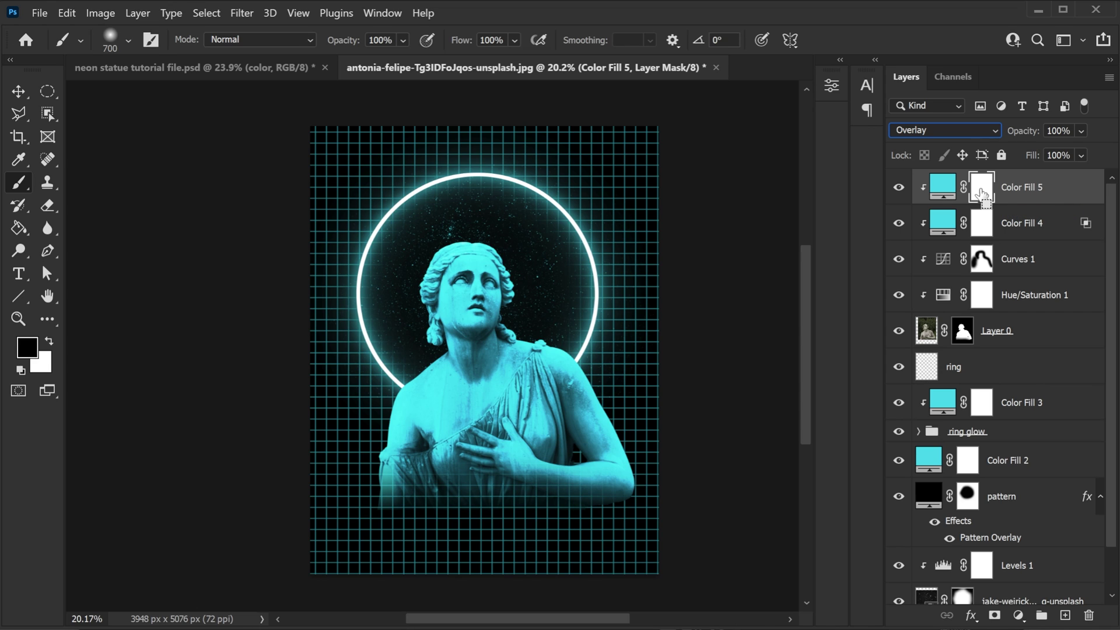
pyautogui.hotkey('ctrl', 'i')
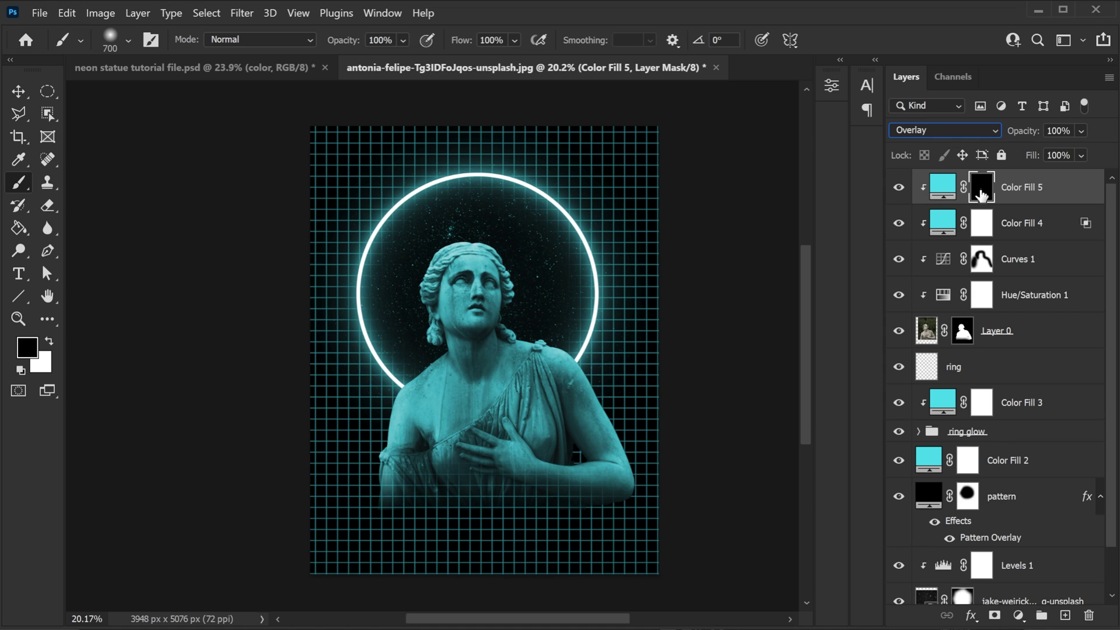
# Step: Paint white on the Color Fill 5 mask along the statue's arms, shoulders and head with a soft brush enlarged to 900 px
pyautogui.click(49, 342)
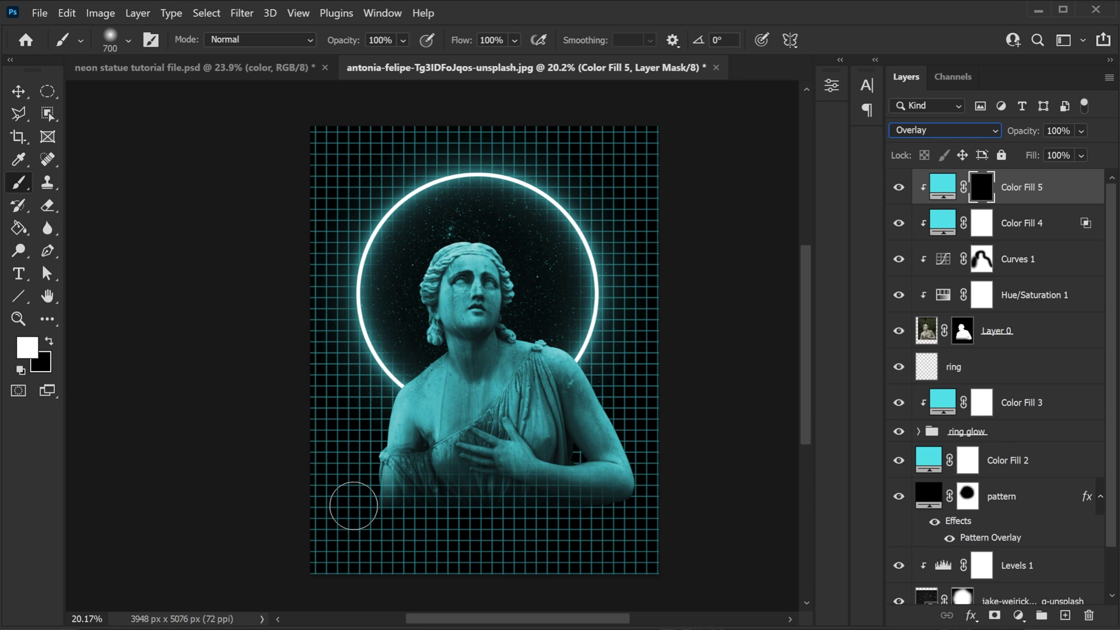
pyautogui.moveTo(385, 398)
pyautogui.mouseDown()
pyautogui.moveTo(419, 355)
pyautogui.moveTo(424, 289)
pyautogui.moveTo(450, 223)
pyautogui.moveTo(498, 227)
pyautogui.moveTo(528, 323)
pyautogui.moveTo(642, 415)
pyautogui.mouseUp()
pyautogui.press(']')
pyautogui.press(']')
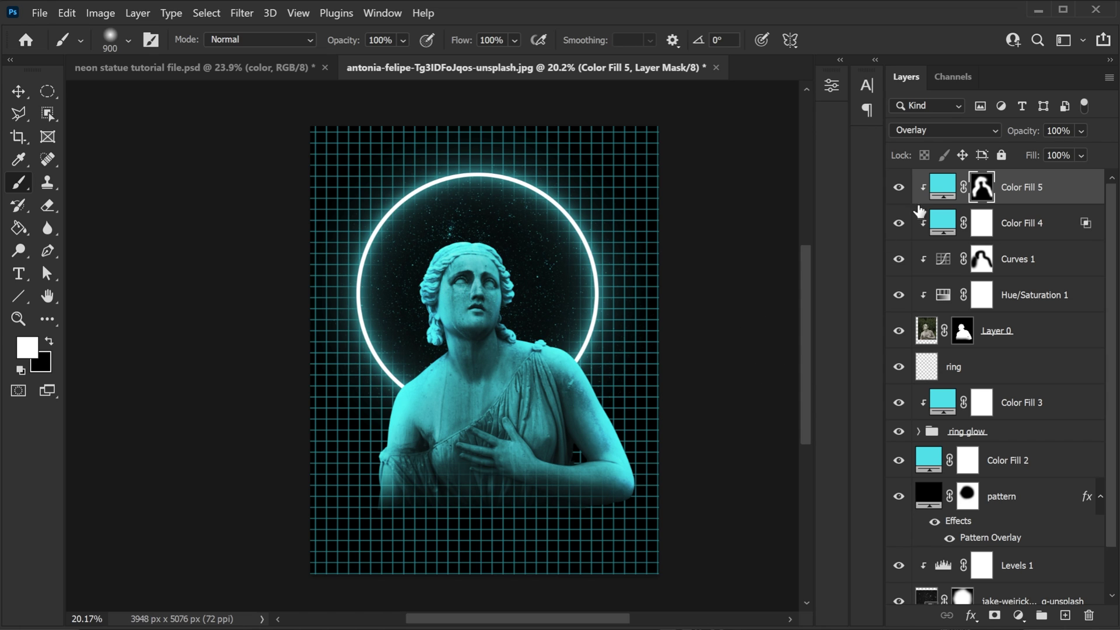
pyautogui.click(898, 187)
pyautogui.click(898, 187)
pyautogui.click(898, 187)
pyautogui.click(898, 187)
# Step: Create a new layer above Color Fill 5 and name it "manual paint"
pyautogui.click(1065, 615)
pyautogui.doubleClick(968, 187)
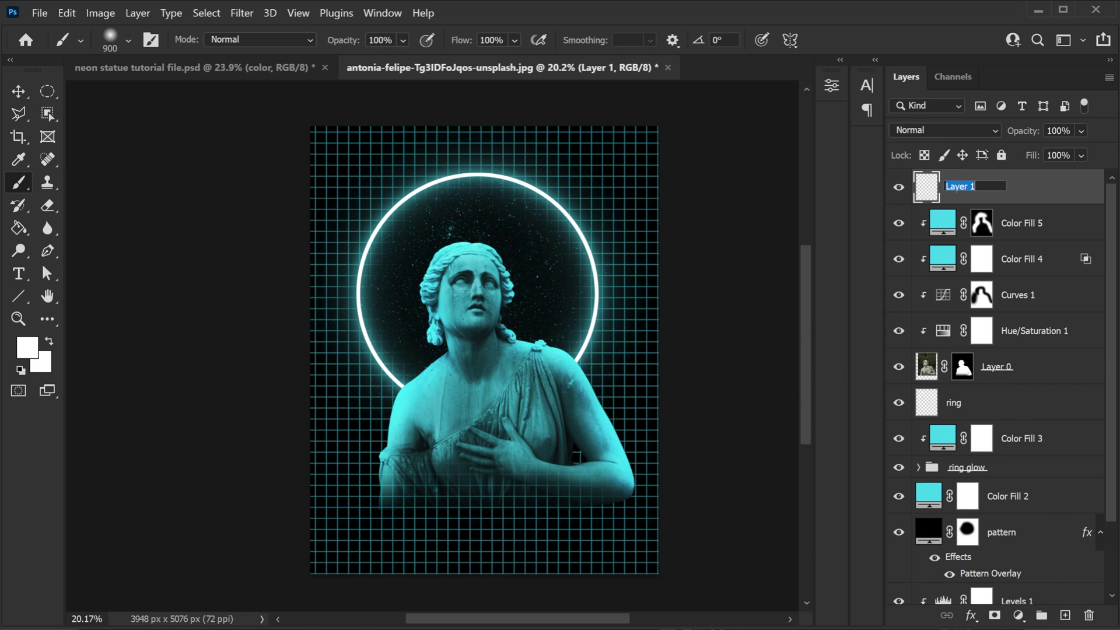
pyautogui.write('manual paint')
pyautogui.press('Return')
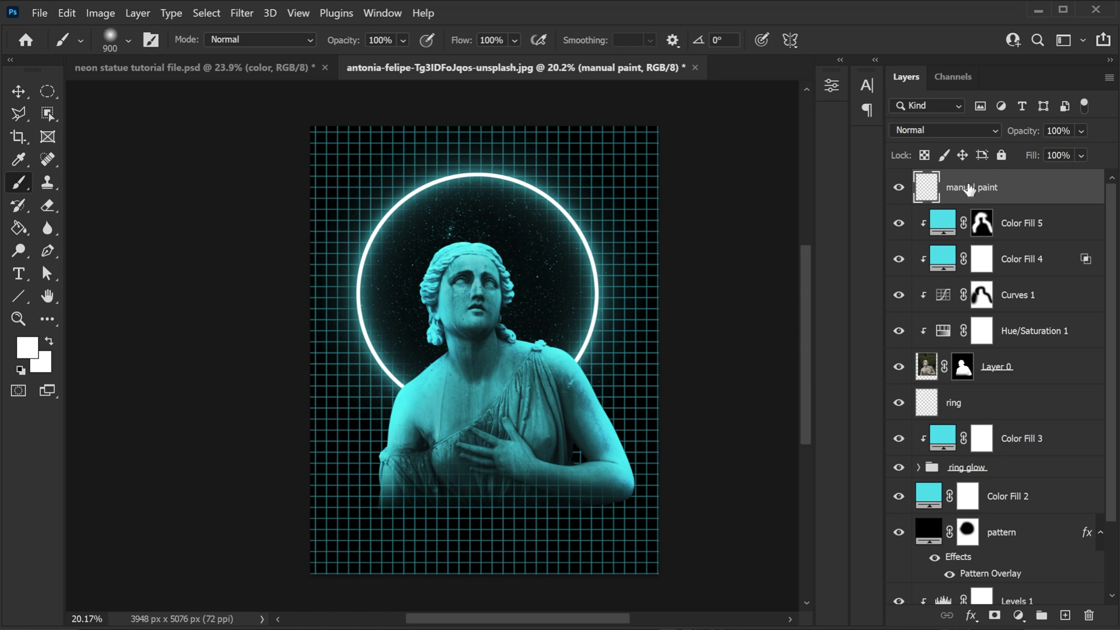
# Step: Paint a soft 900 px stroke in colour #27d4ea on the manual paint layer, following the statue's outline over arms, shoulders and head
pyautogui.click(26, 350)
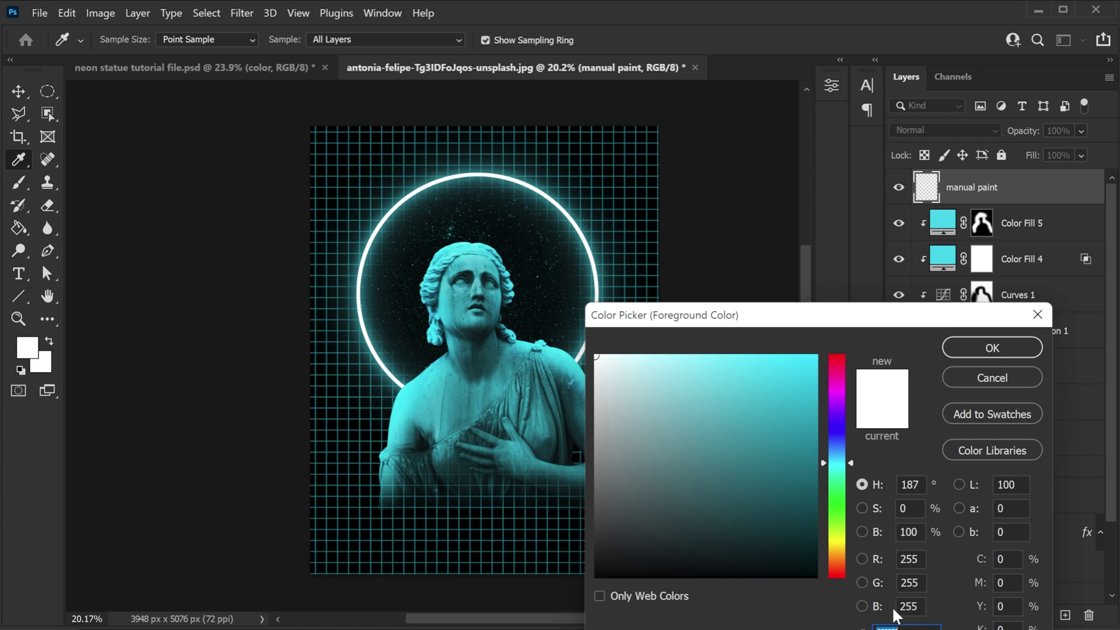
pyautogui.write('27d4ea')
pyautogui.click(974, 350)
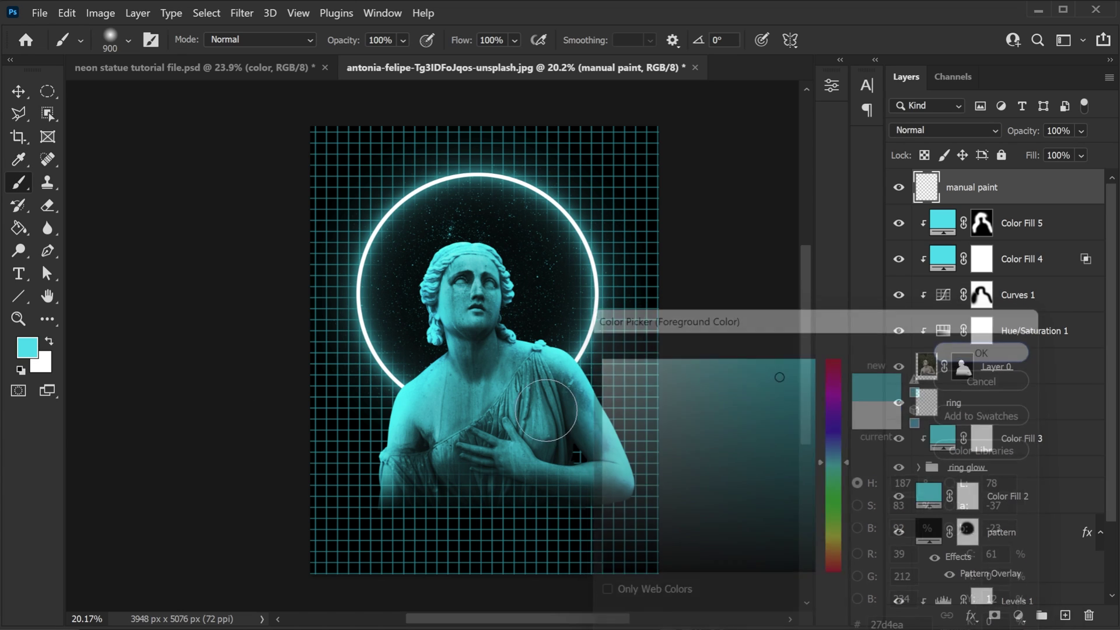
pyautogui.rightClick(482, 342)
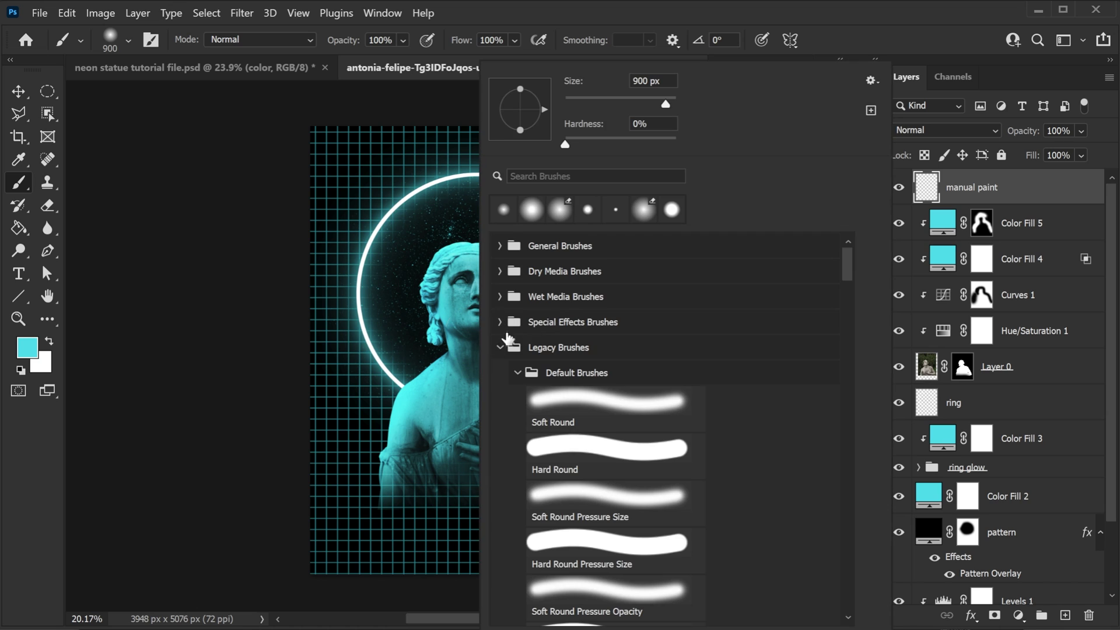
pyautogui.press('Escape')
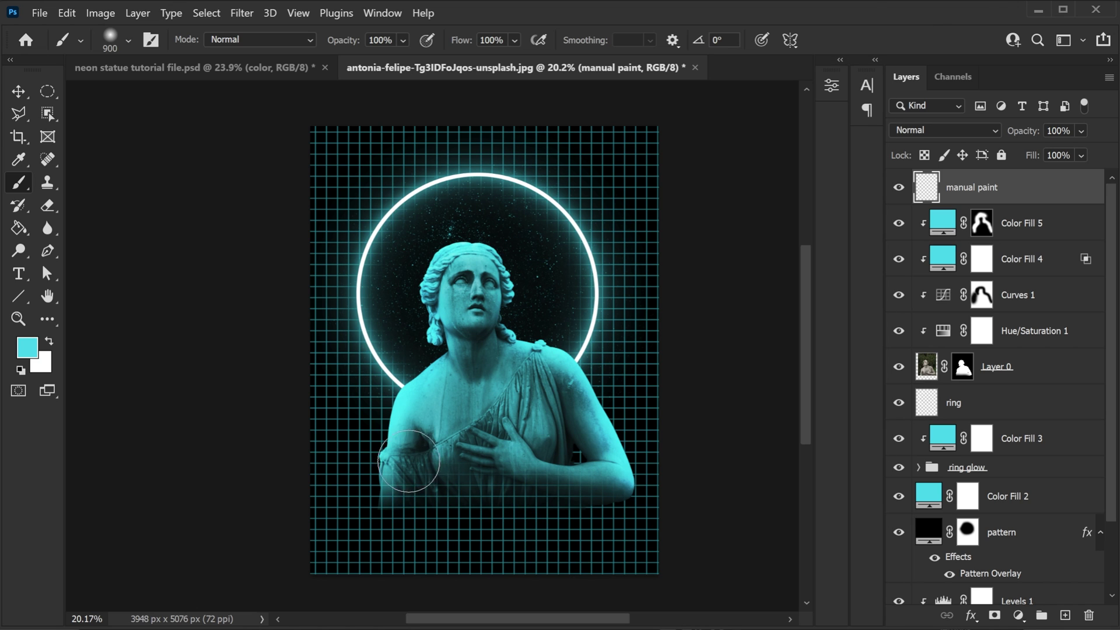
pyautogui.moveTo(373, 466)
pyautogui.mouseDown()
pyautogui.moveTo(437, 346)
pyautogui.moveTo(431, 286)
pyautogui.moveTo(491, 244)
pyautogui.moveTo(532, 334)
pyautogui.moveTo(612, 388)
pyautogui.moveTo(645, 465)
pyautogui.mouseUp()
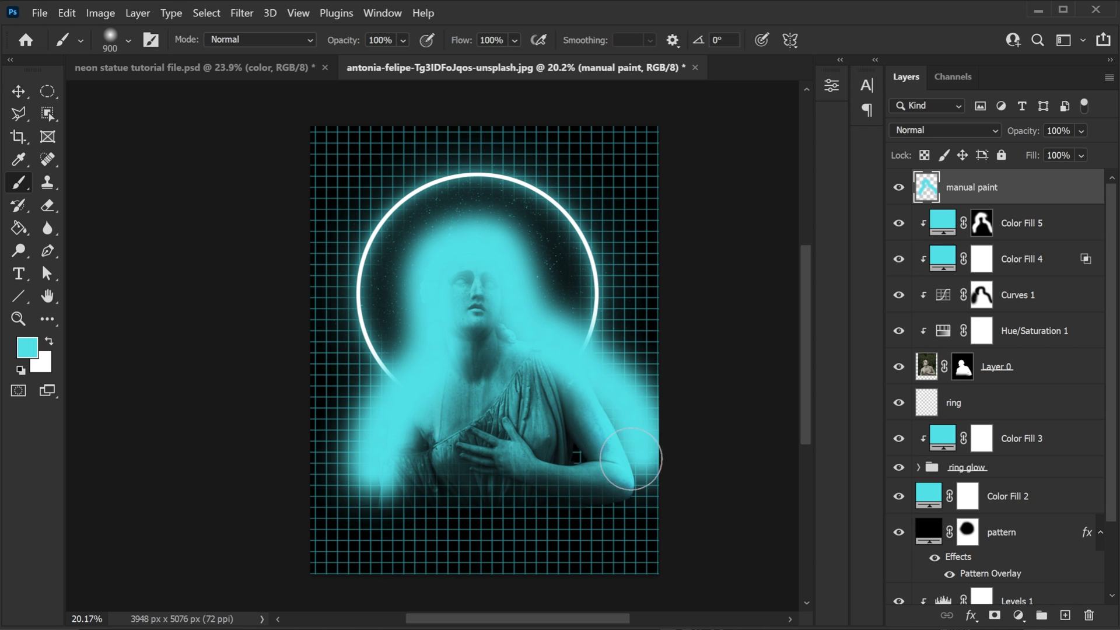
pyautogui.hotkey('ctrl', 'z')
pyautogui.moveTo(375, 474)
pyautogui.mouseDown()
pyautogui.moveTo(428, 378)
pyautogui.moveTo(426, 286)
pyautogui.moveTo(486, 255)
pyautogui.moveTo(522, 331)
pyautogui.moveTo(563, 358)
pyautogui.moveTo(636, 496)
pyautogui.mouseUp()
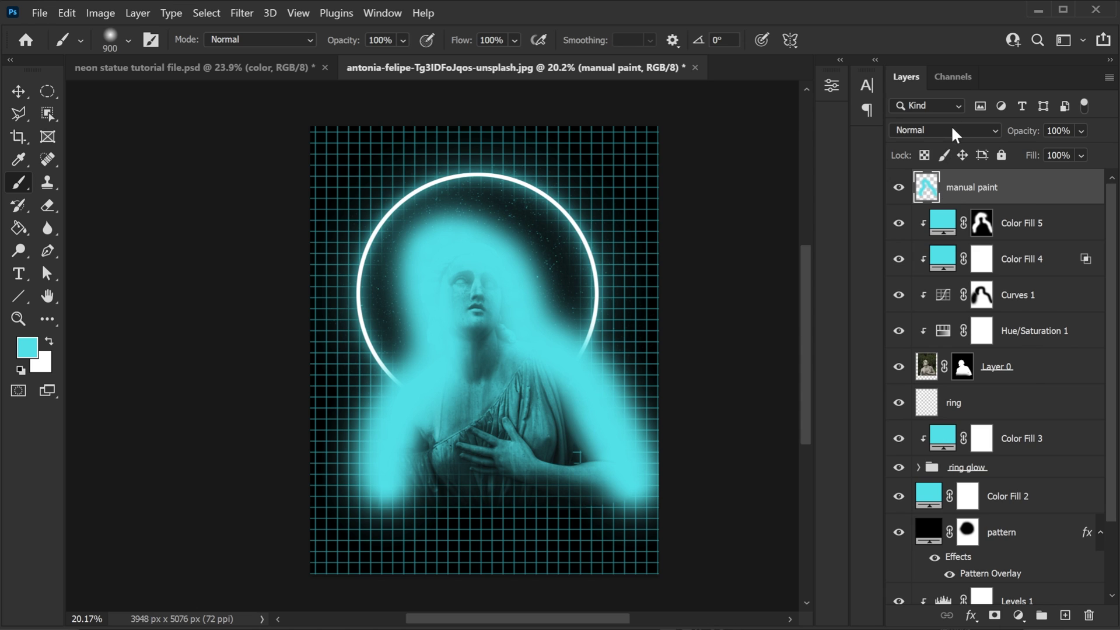
# Step: Set the manual paint layer's blend mode to Soft Light and compare the image with and without the layer
pyautogui.click(952, 129)
pyautogui.click(939, 352)
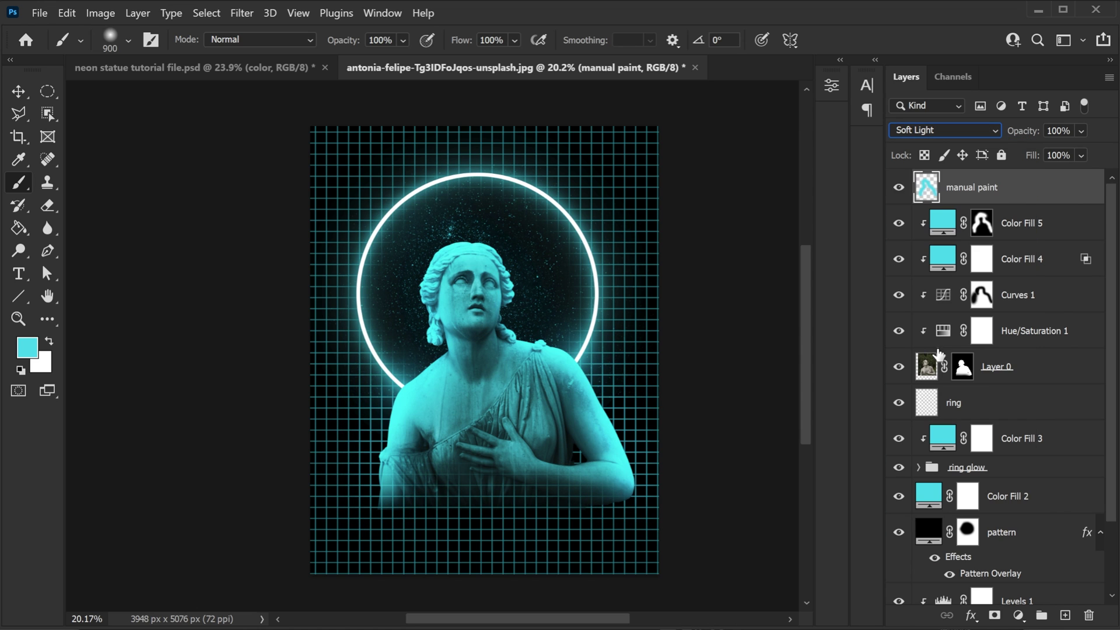
pyautogui.click(899, 189)
pyautogui.click(899, 189)
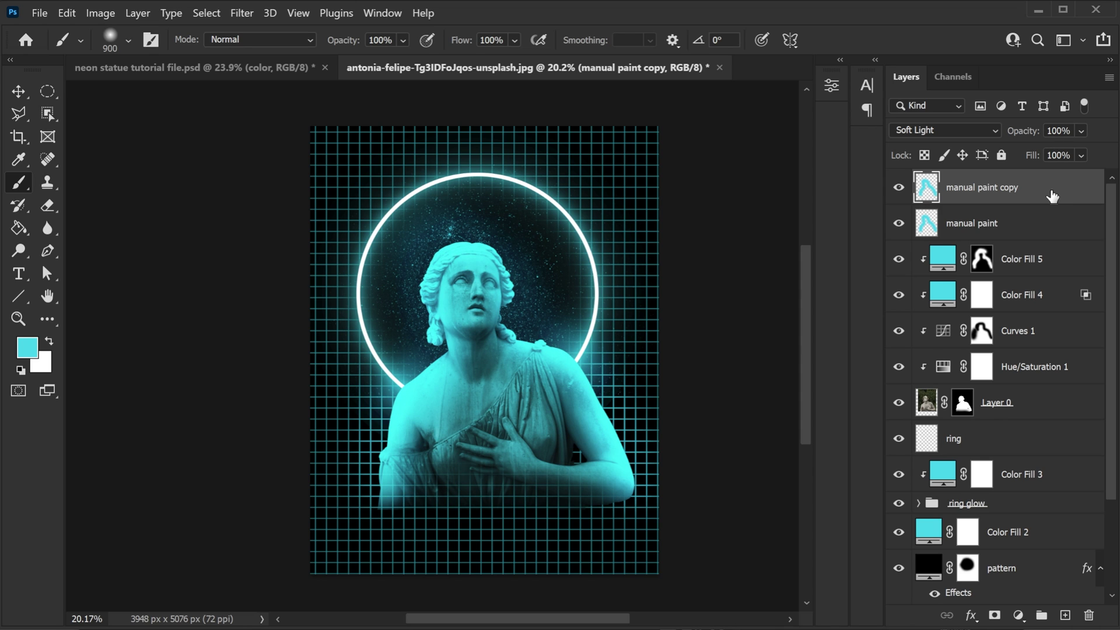
# Step: Convert a duplicate of the manual paint layer to a smart object and set its blend mode to Hard Light
pyautogui.rightClick(1051, 195)
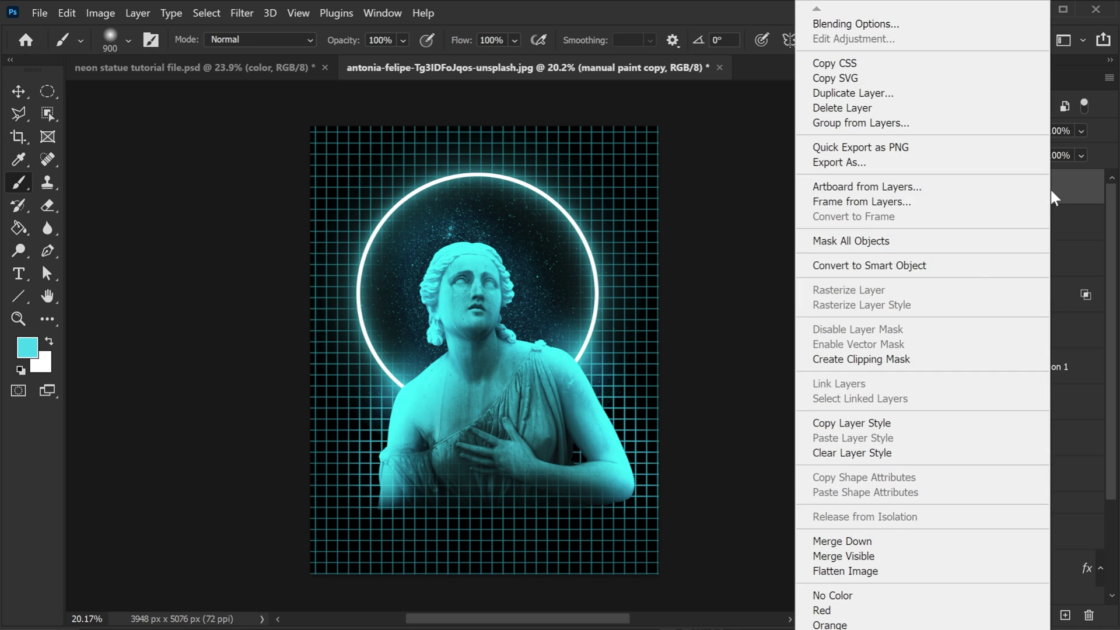
pyautogui.click(908, 267)
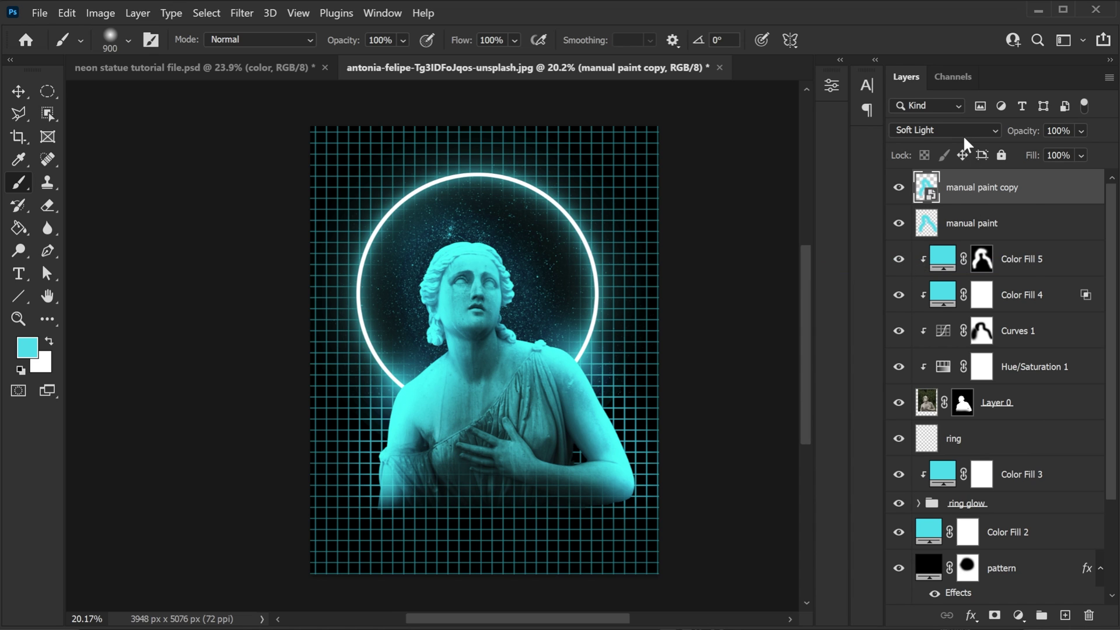
pyautogui.click(963, 135)
pyautogui.click(945, 367)
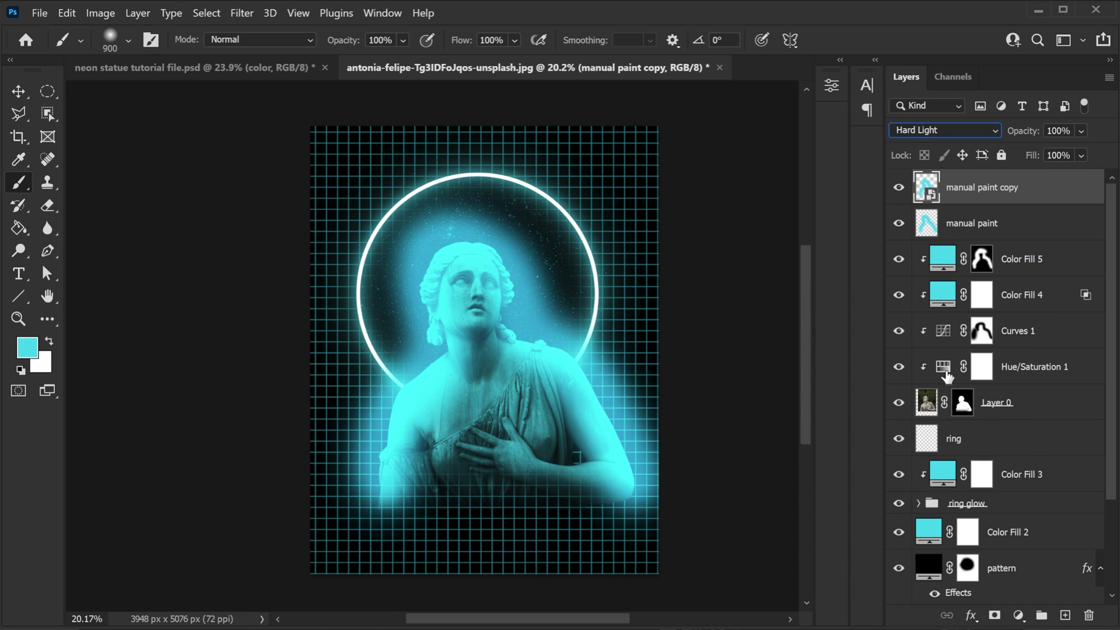
# Step: Set the manual paint copy layer's opacity to 20%
pyautogui.click(1058, 131)
pyautogui.write('20')
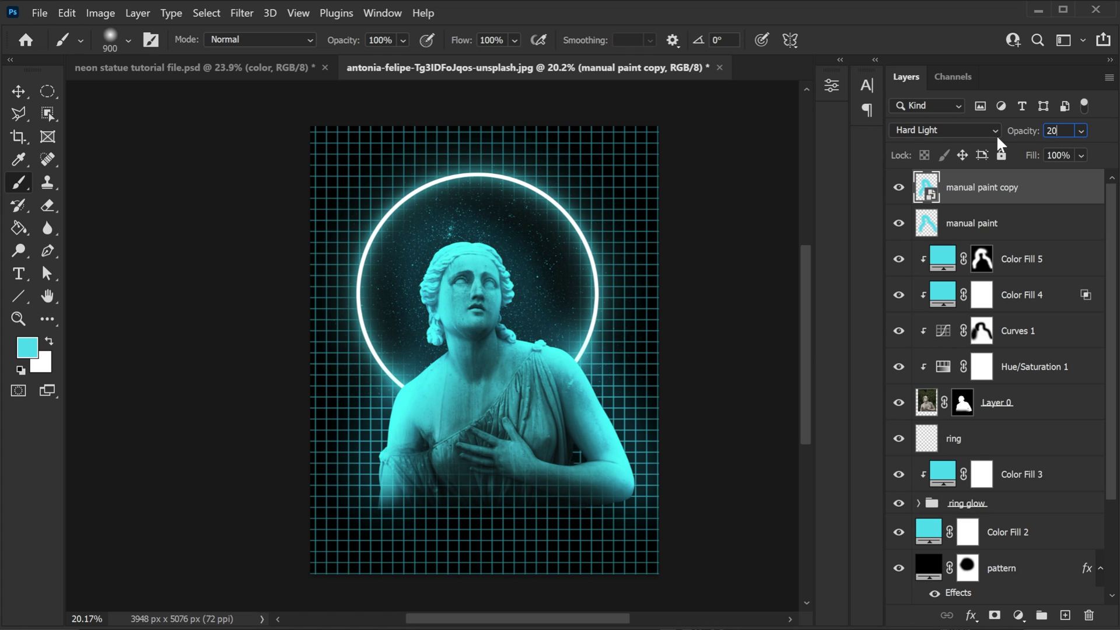
pyautogui.press('Return')
# Step: Apply a Motion Blur at a -90° angle and 1023 pixels distance to the manual paint copy layer and compare the image without it
pyautogui.click(241, 13)
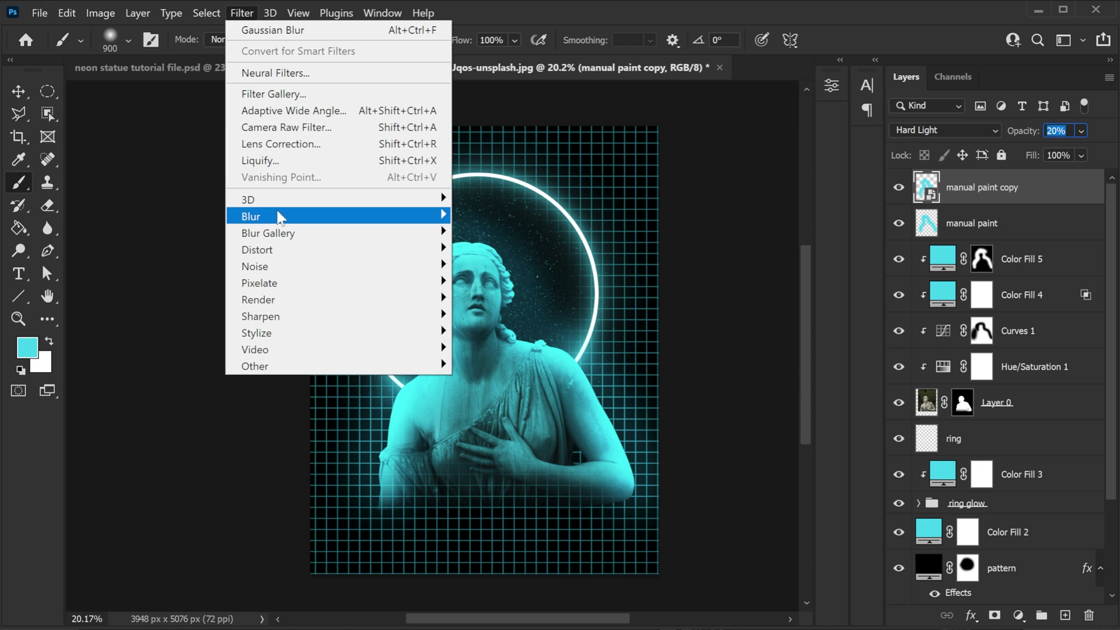
pyautogui.moveTo(283, 217)
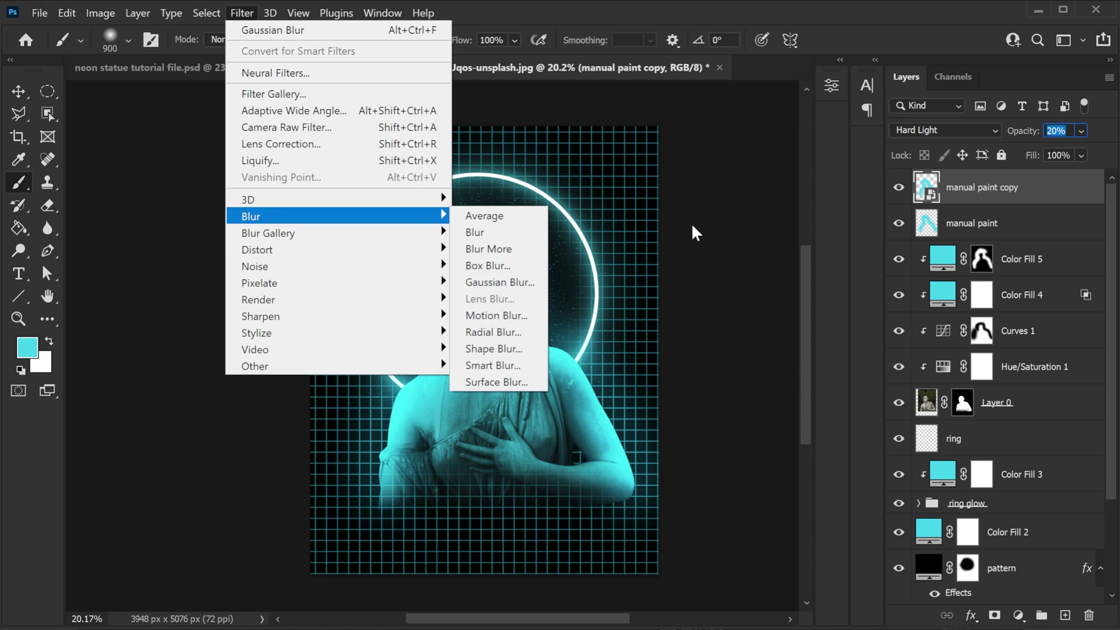
pyautogui.click(497, 315)
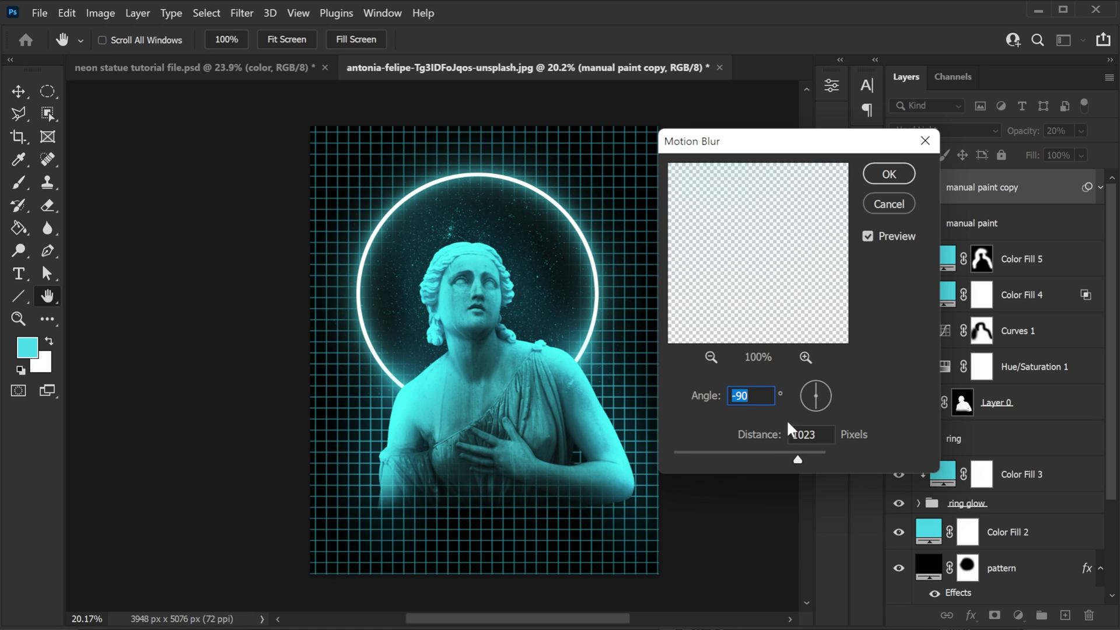
pyautogui.press('Tab')
pyautogui.hotkey('shift', 'Tab')
pyautogui.press('Tab')
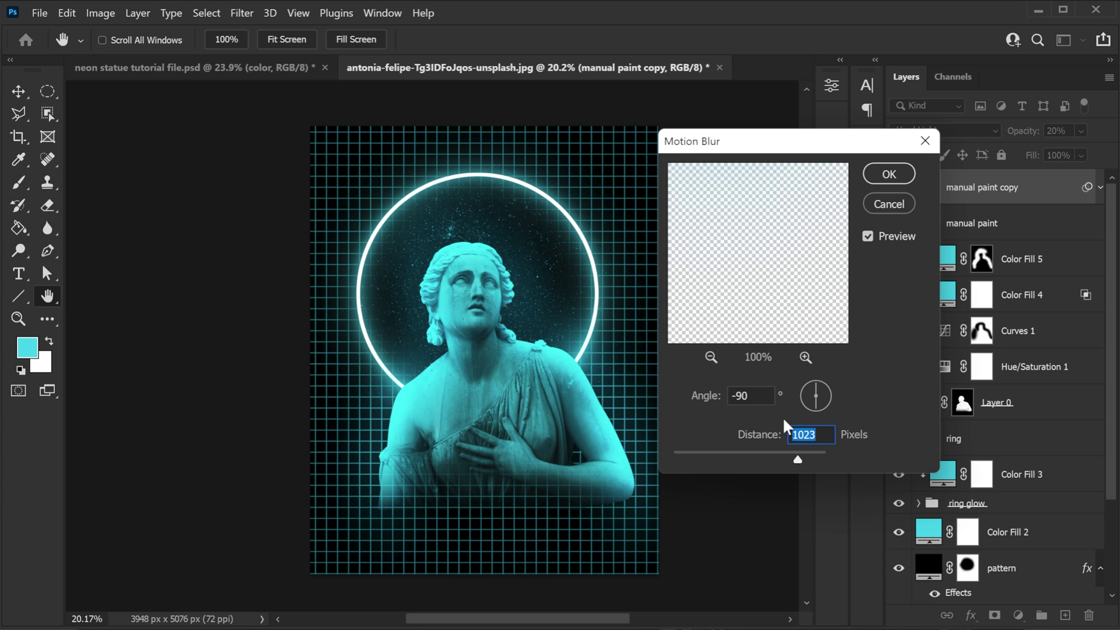
pyautogui.click(881, 174)
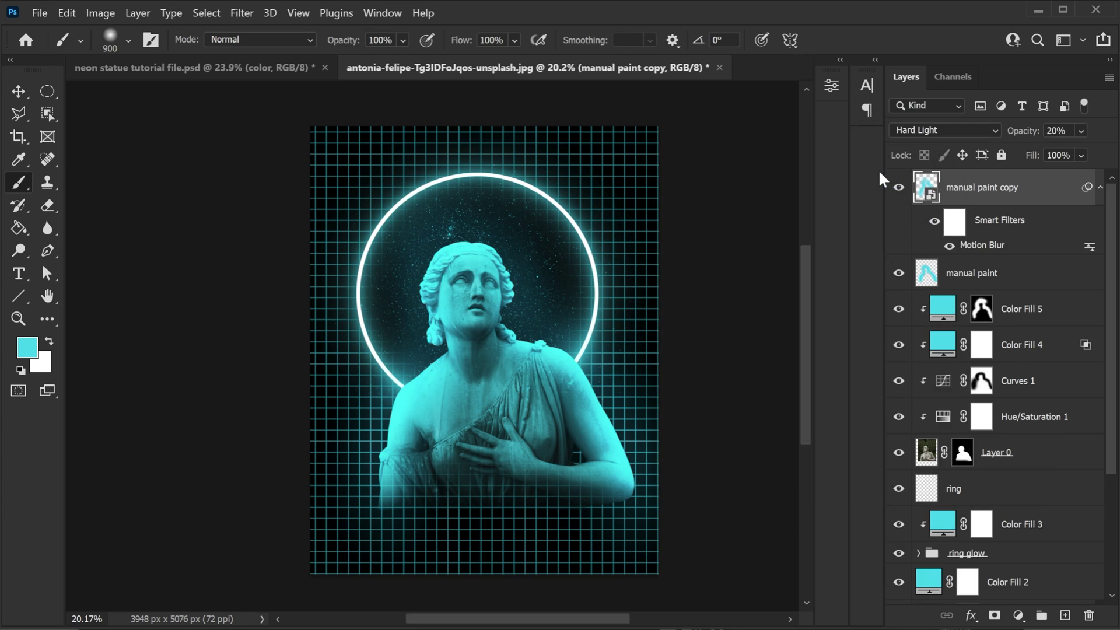
pyautogui.click(935, 222)
pyautogui.click(935, 224)
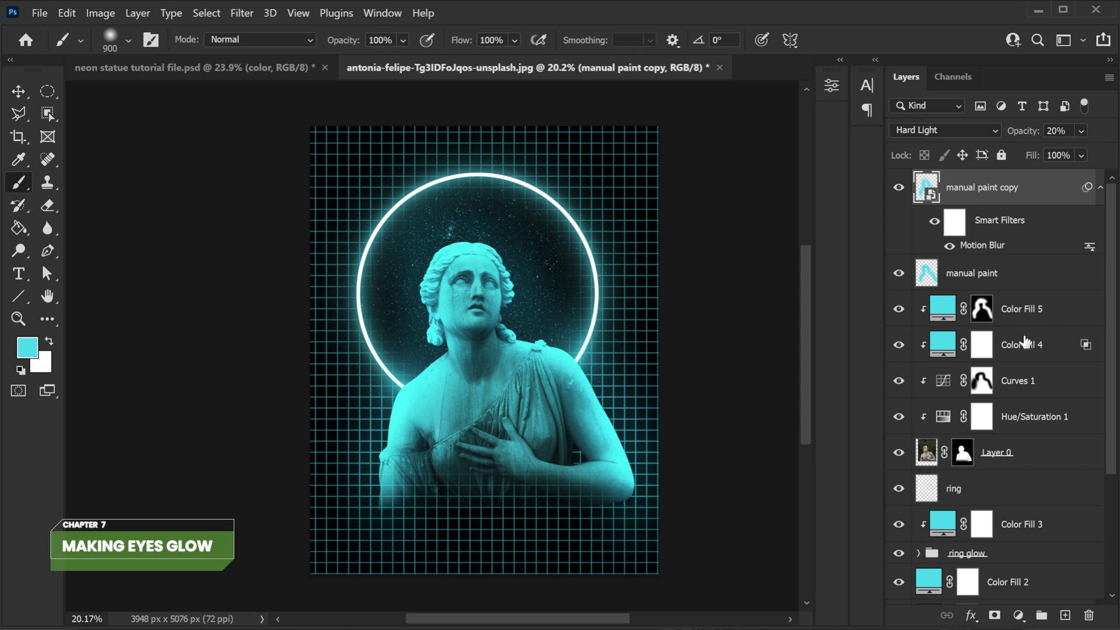
# Step: Create a new layer above manual paint copy and name it "eye base"
pyautogui.click(1065, 615)
pyautogui.doubleClick(961, 187)
pyautogui.write('eye base')
pyautogui.press('Return')
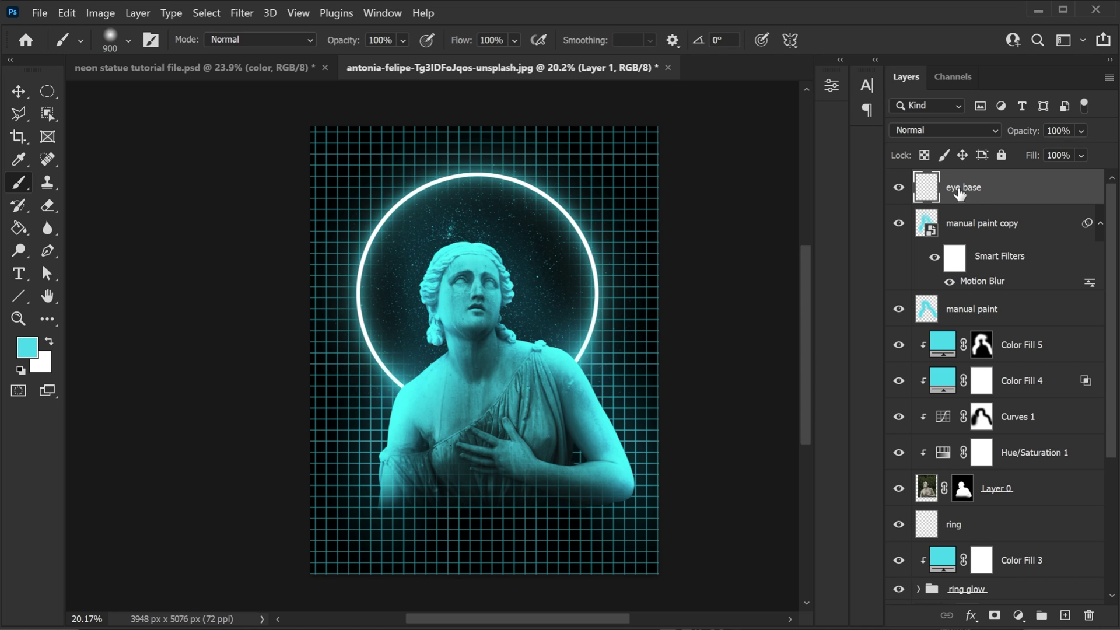
# Step: Prepare a 40 px brush with increased hardness and white as the foreground colour for painting the statue's eyes
pyautogui.scroll(2, 501, 268)
pyautogui.scroll(1, 469, 280)
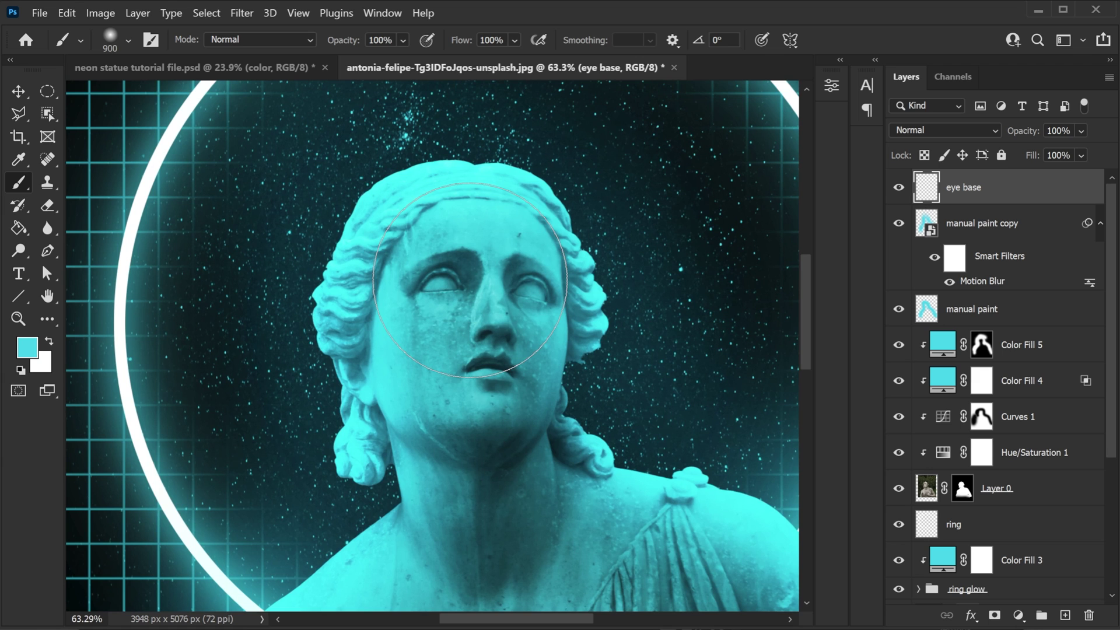
pyautogui.scroll(4, 410, 353)
pyautogui.scroll(2, 410, 352)
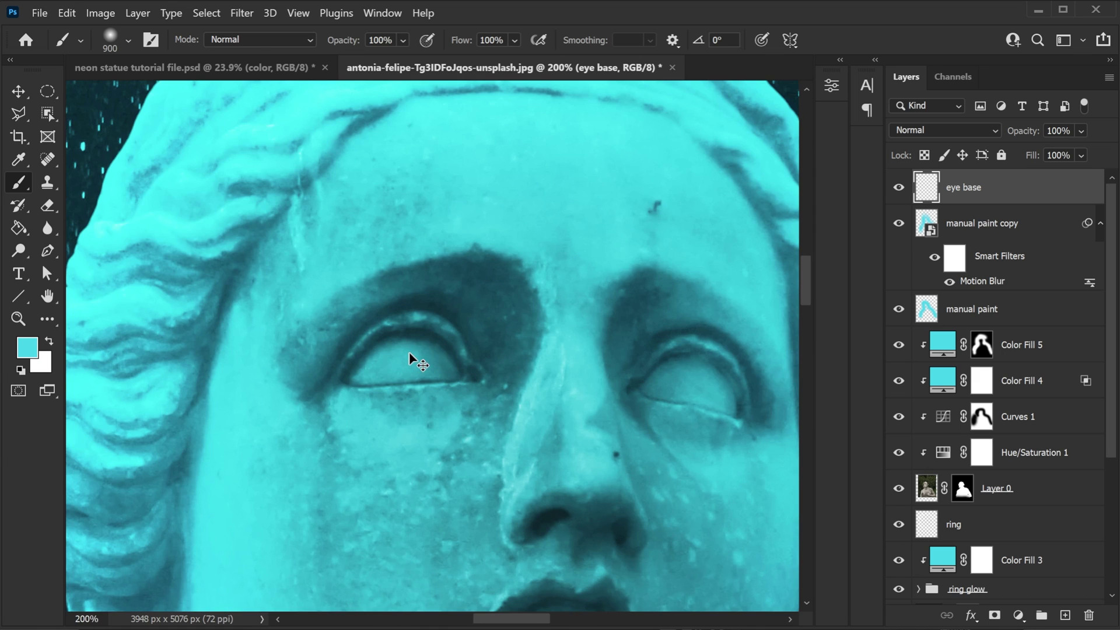
pyautogui.press('[')
pyautogui.press('[')
pyautogui.press('[')
pyautogui.press('[')
pyautogui.press('[')
pyautogui.press('[')
pyautogui.press('[')
pyautogui.press('[')
pyautogui.press('[')
pyautogui.press('[')
pyautogui.press('[')
pyautogui.press('[')
pyautogui.press('[')
pyautogui.press('[')
pyautogui.press('[')
pyautogui.press('[')
pyautogui.press('[')
pyautogui.press('[')
pyautogui.click(49, 342)
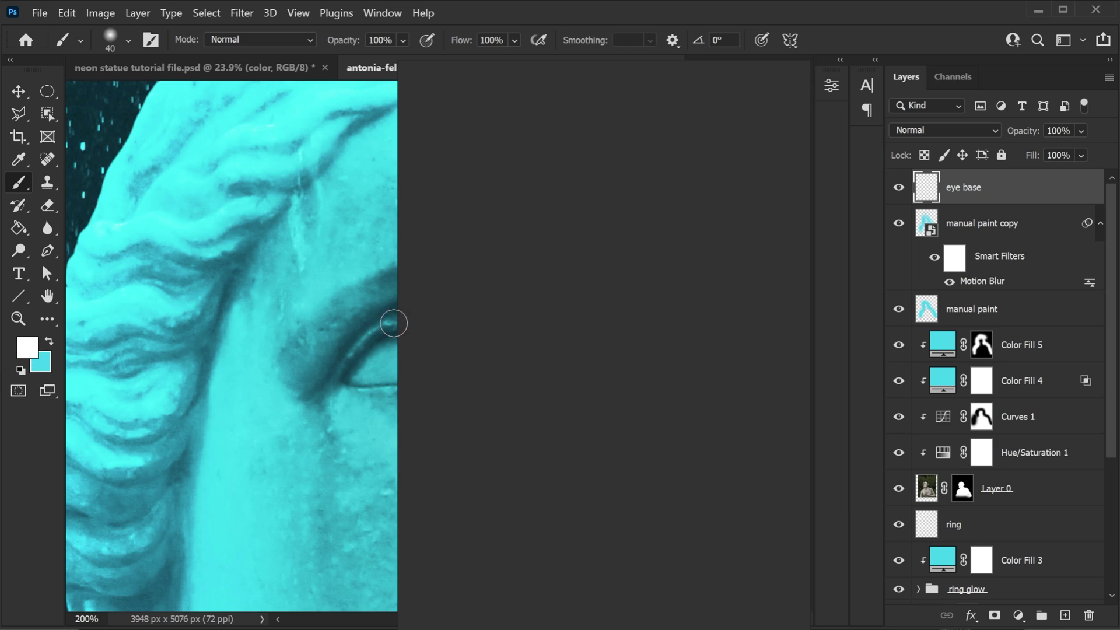
pyautogui.rightClick(394, 323)
pyautogui.moveTo(513, 140); pyautogui.dragTo(554, 145)
pyautogui.click(772, 8)
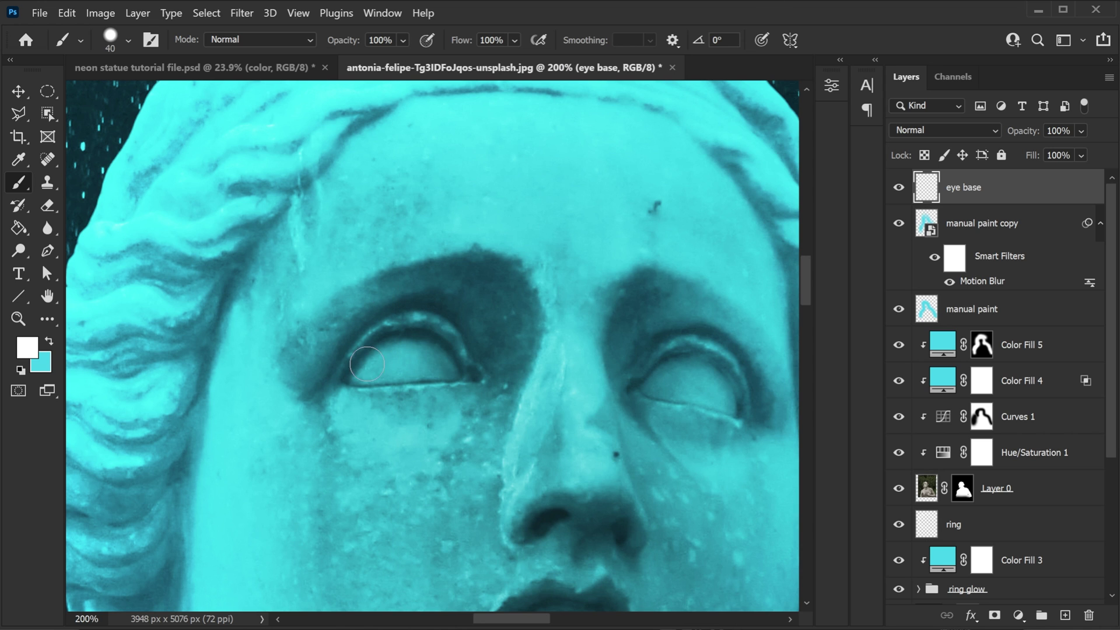
# Step: Paint both of the statue's eyes solid white on the eye base layer with a brush reduced to 15 px
pyautogui.scroll(5, 382, 364)
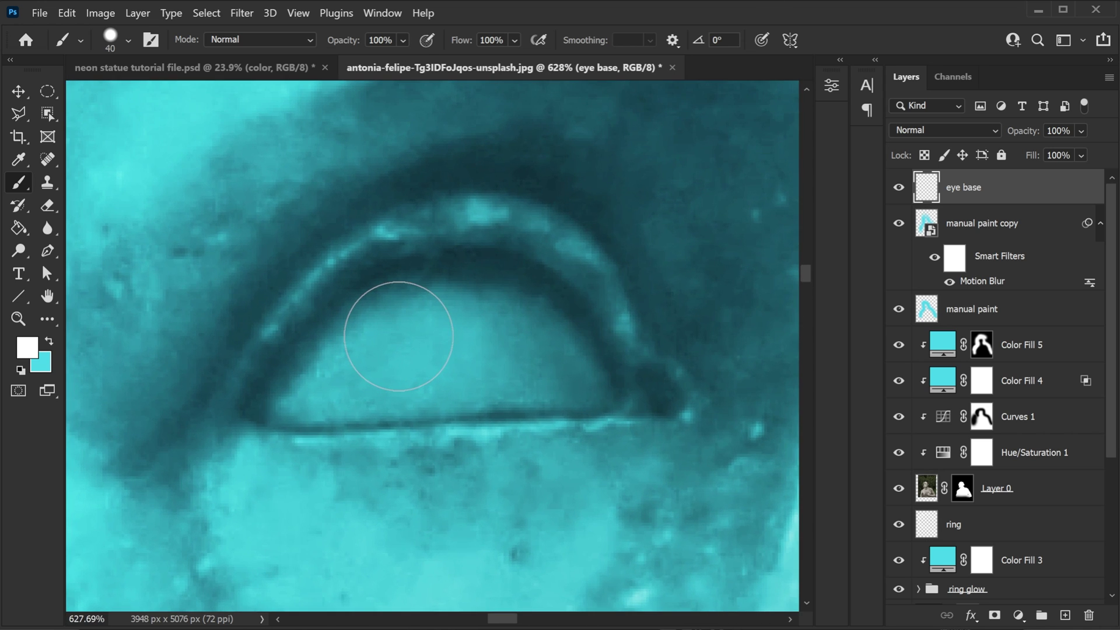
pyautogui.press('[')
pyautogui.press('[')
pyautogui.press('[')
pyautogui.press('[')
pyautogui.press('[')
pyautogui.moveTo(317, 374)
pyautogui.mouseDown()
pyautogui.moveTo(390, 293)
pyautogui.moveTo(471, 285)
pyautogui.moveTo(543, 330)
pyautogui.moveTo(313, 380)
pyautogui.moveTo(455, 384)
pyautogui.moveTo(475, 375)
pyautogui.moveTo(413, 292)
pyautogui.mouseUp()
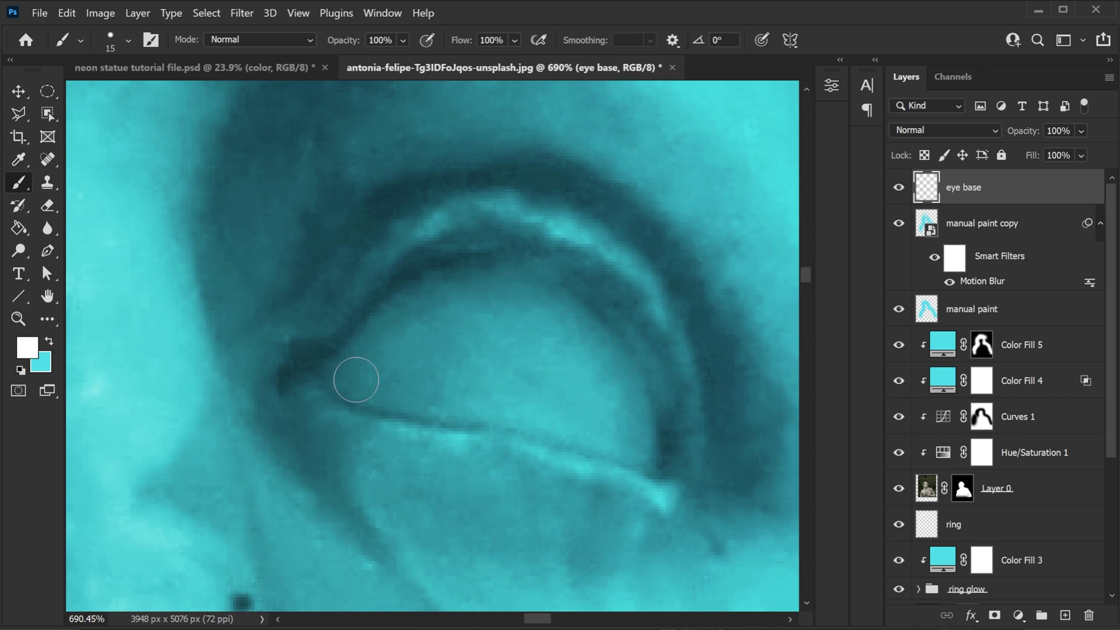
pyautogui.moveTo(350, 375)
pyautogui.mouseDown()
pyautogui.moveTo(537, 404)
pyautogui.moveTo(505, 369)
pyautogui.mouseUp()
# Step: Erase the excess white paint along the edges of both eyes with a 25 px eraser
pyautogui.press('e')
pyautogui.press('[')
pyautogui.press('[')
pyautogui.press('[')
pyautogui.press('[')
pyautogui.press('[')
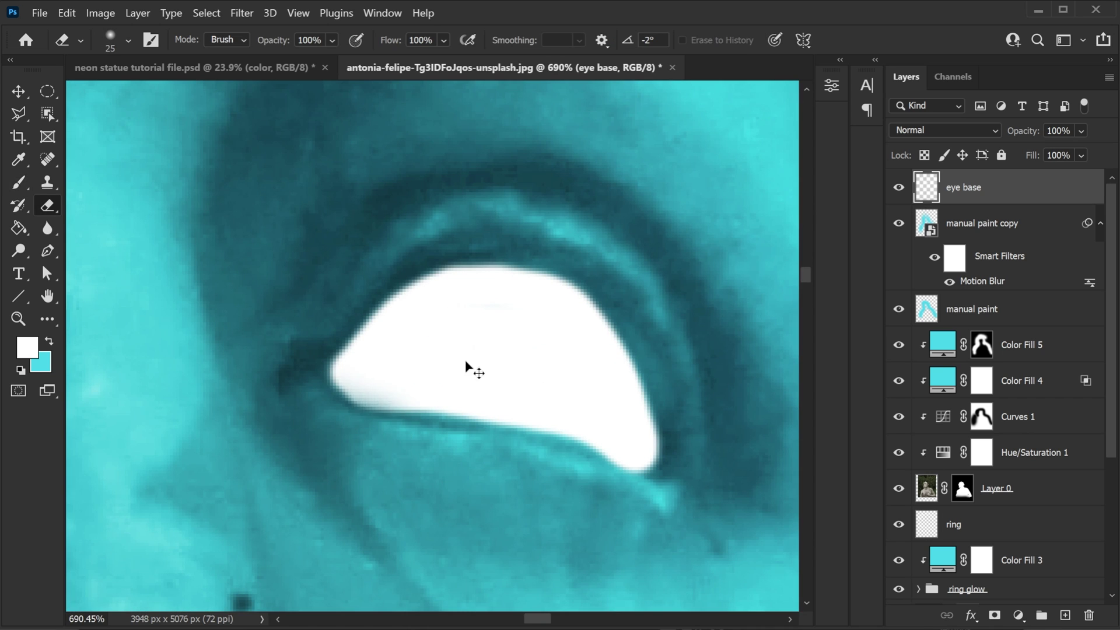
pyautogui.moveTo(375, 450)
pyautogui.mouseDown()
pyautogui.moveTo(308, 407)
pyautogui.moveTo(643, 520)
pyautogui.mouseUp()
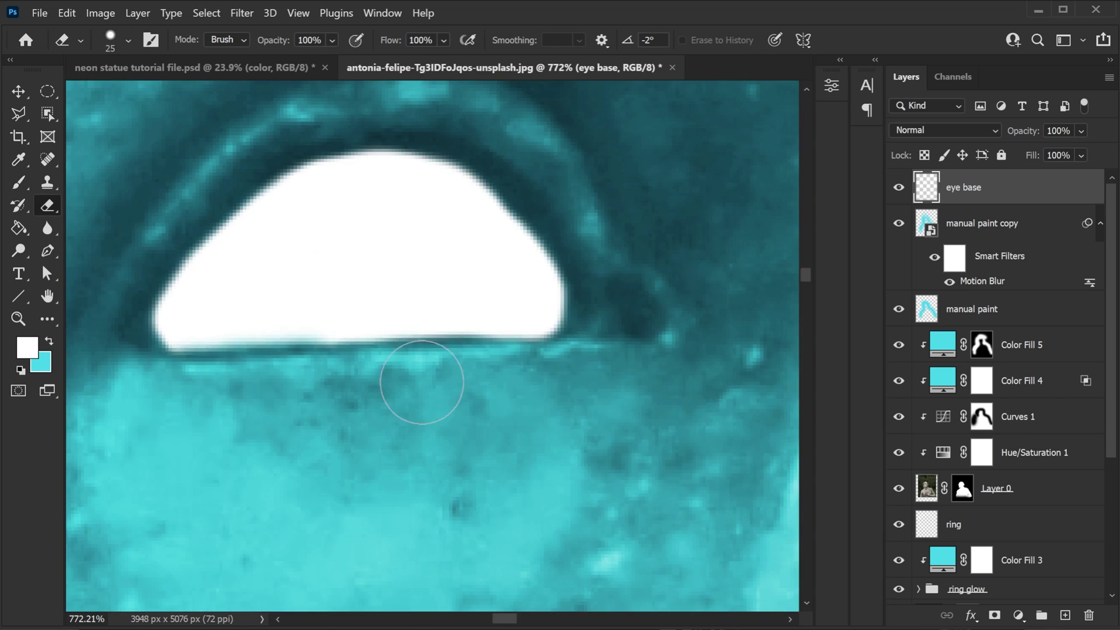
pyautogui.moveTo(426, 380)
pyautogui.mouseDown()
pyautogui.moveTo(579, 330)
pyautogui.moveTo(621, 310)
pyautogui.mouseUp()
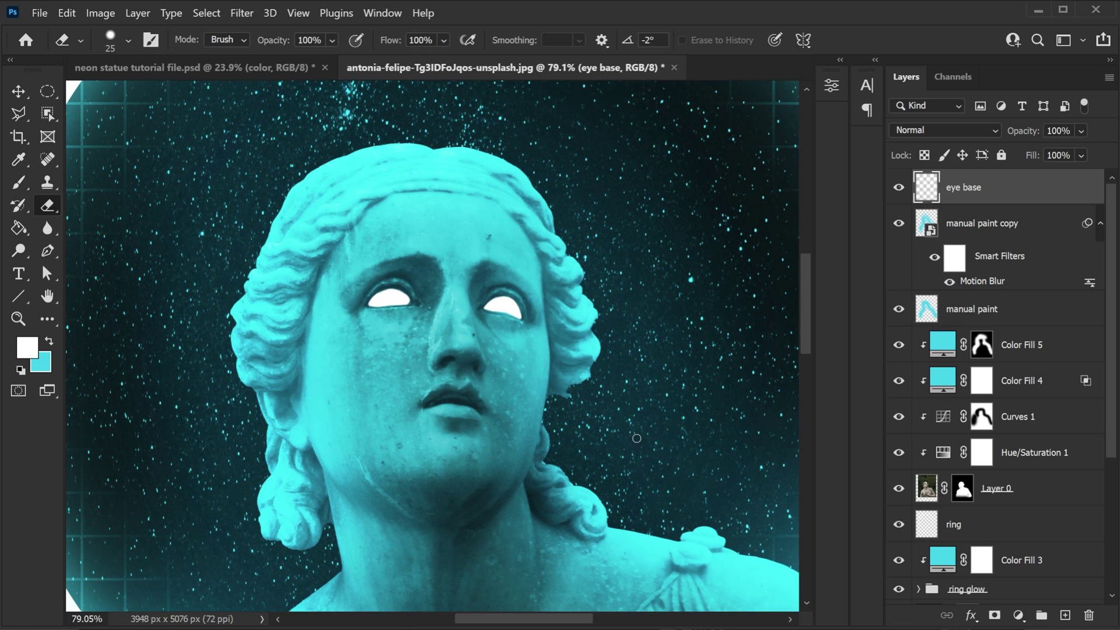
# Step: Create a new layer above eye base and fill it with black (#000000)
pyautogui.click(1064, 614)
pyautogui.keyDown('alt'); pyautogui.scroll(-6, 441, 326); pyautogui.keyUp('alt')
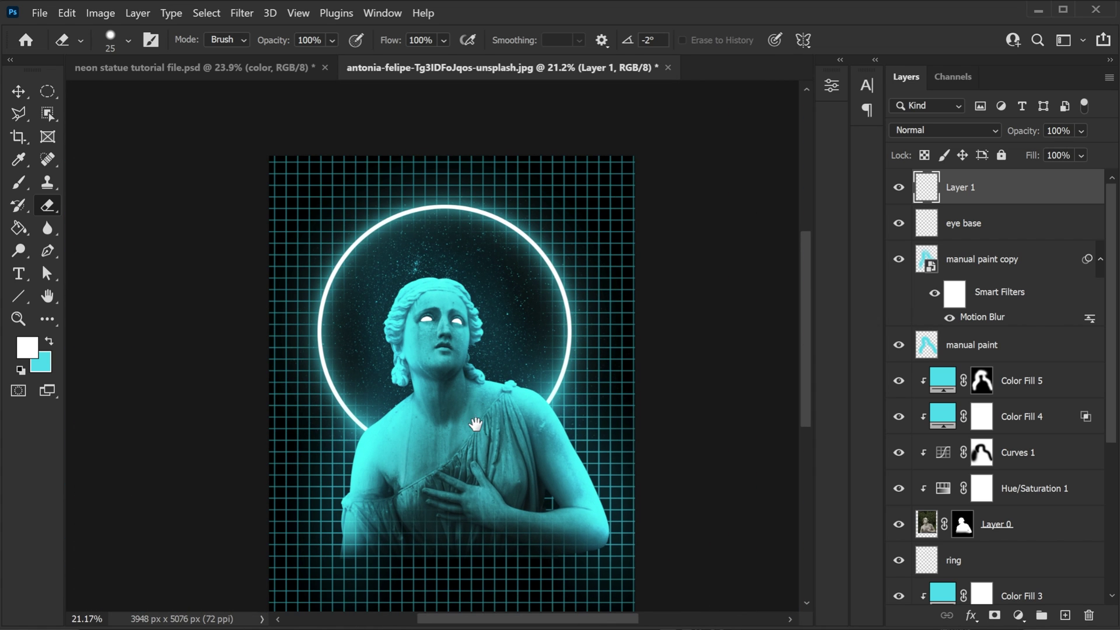
pyautogui.moveTo(475, 424); pyautogui.dragTo(447, 382)
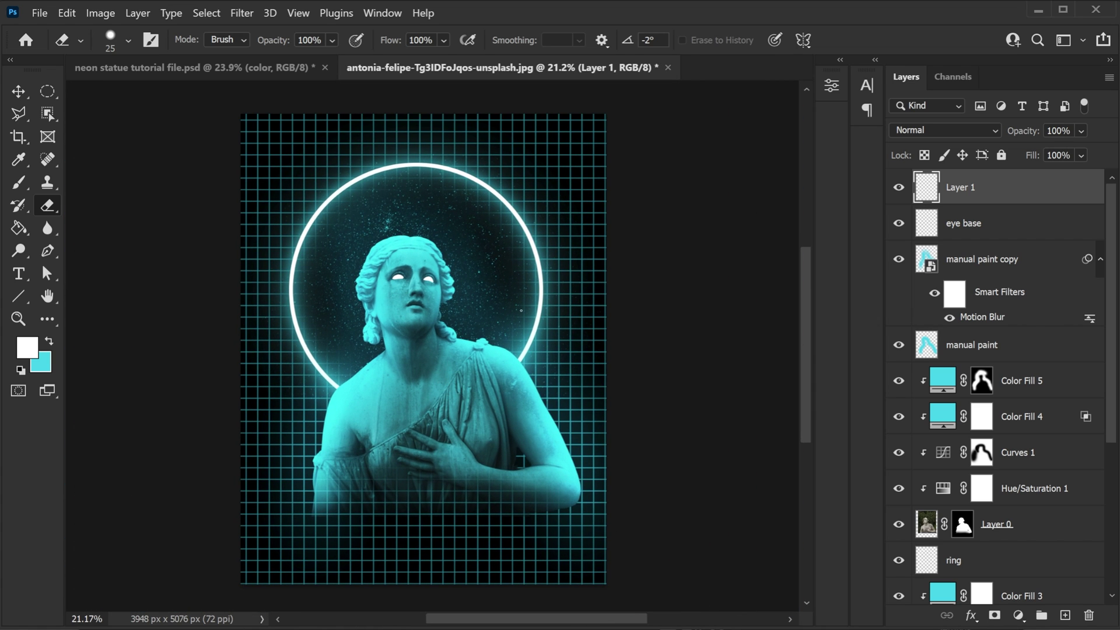
pyautogui.click(19, 229)
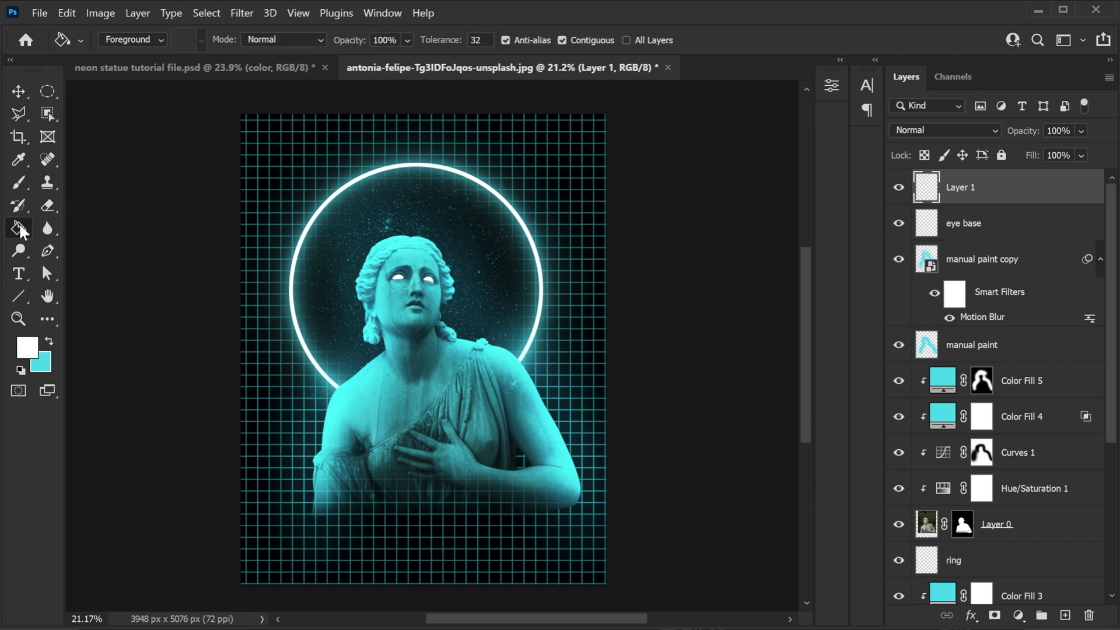
pyautogui.click(27, 347)
pyautogui.click(656, 512)
pyautogui.write('000000')
pyautogui.click(992, 348)
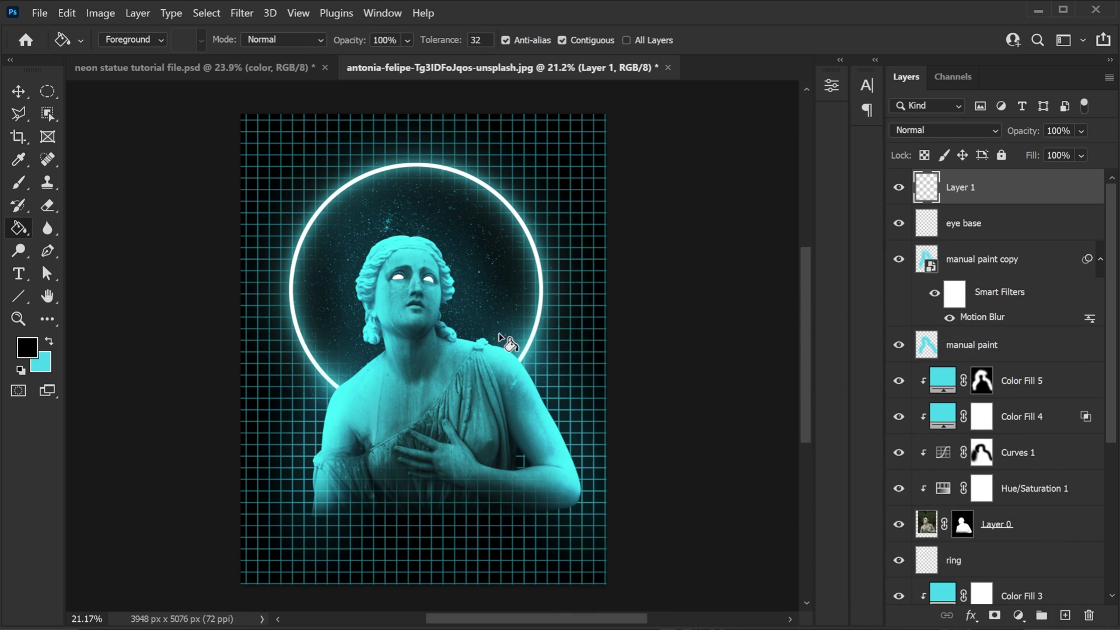
pyautogui.click(516, 349)
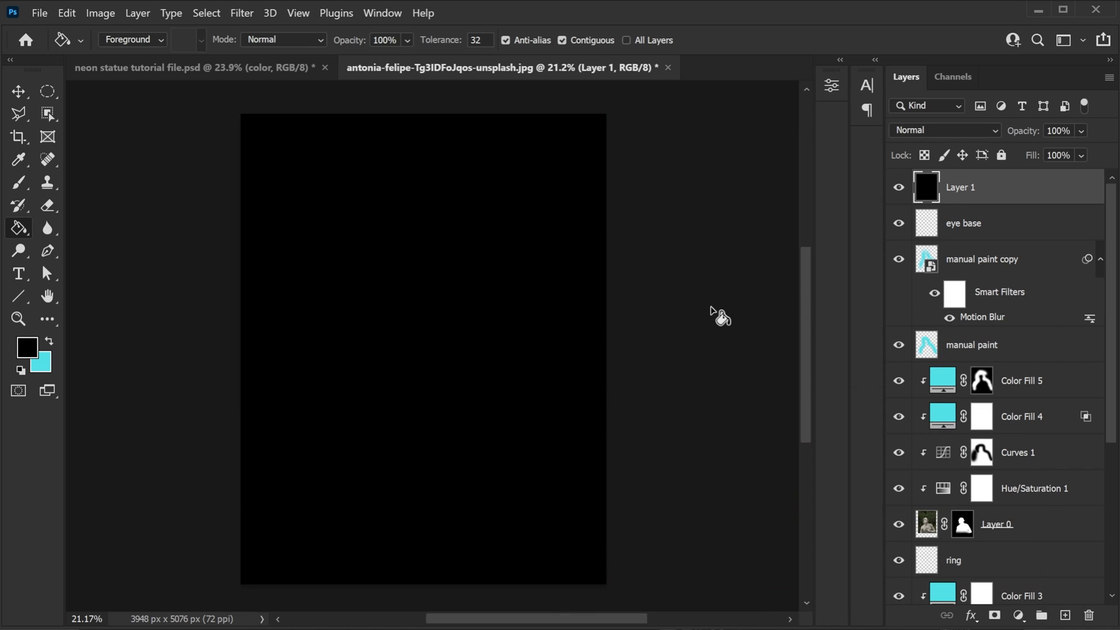
# Step: Render a centred 105mm Prime lens flare at 76% brightness on the black layer
pyautogui.click(240, 13)
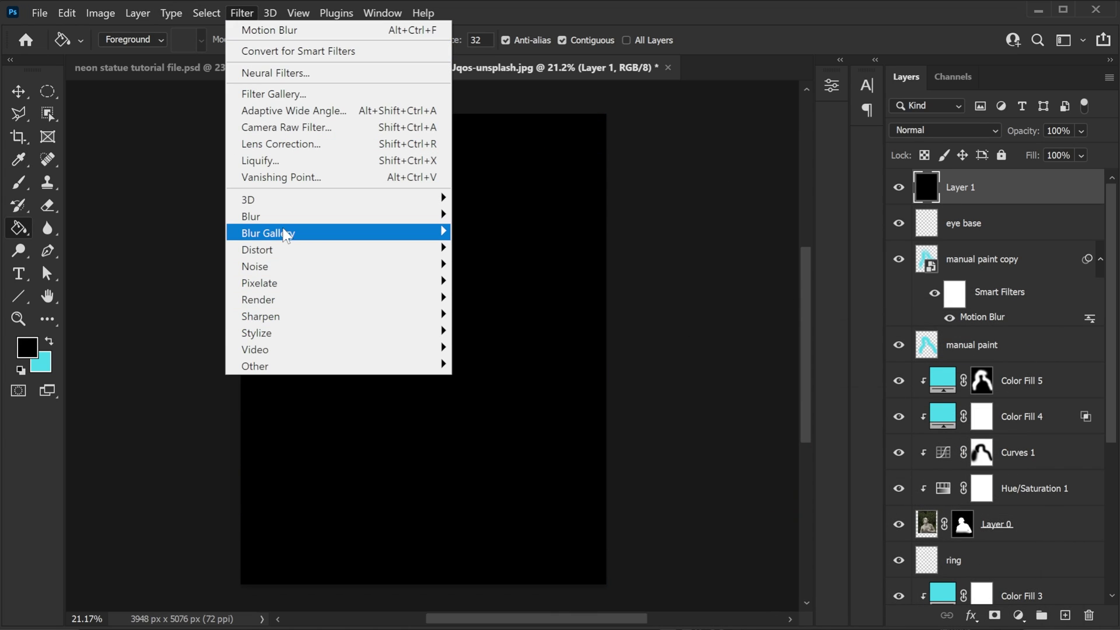
pyautogui.moveTo(291, 299)
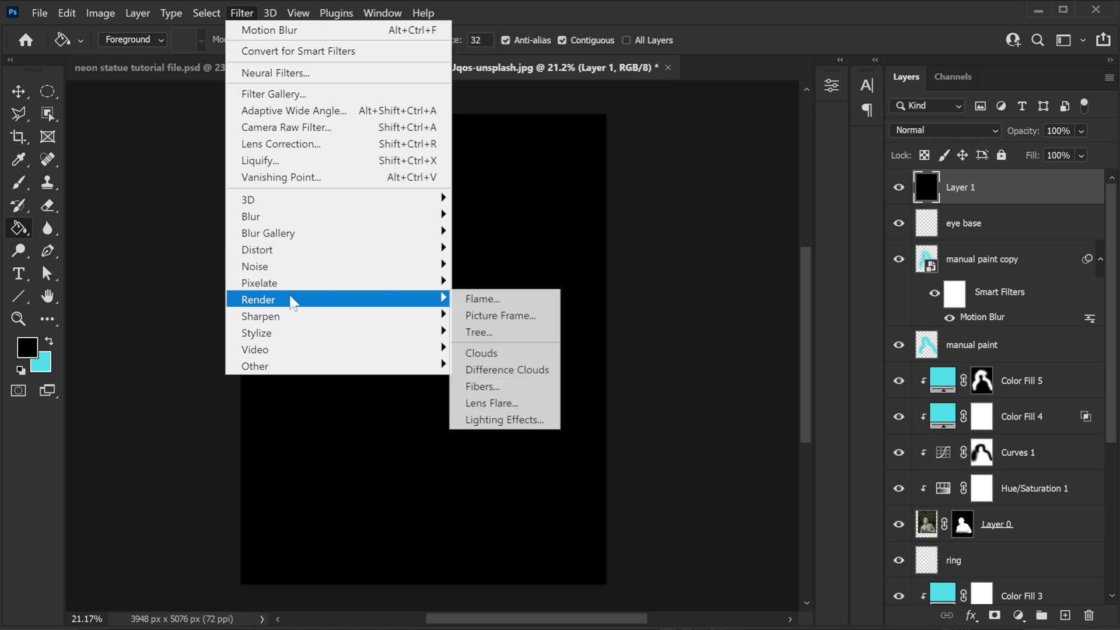
pyautogui.click(497, 402)
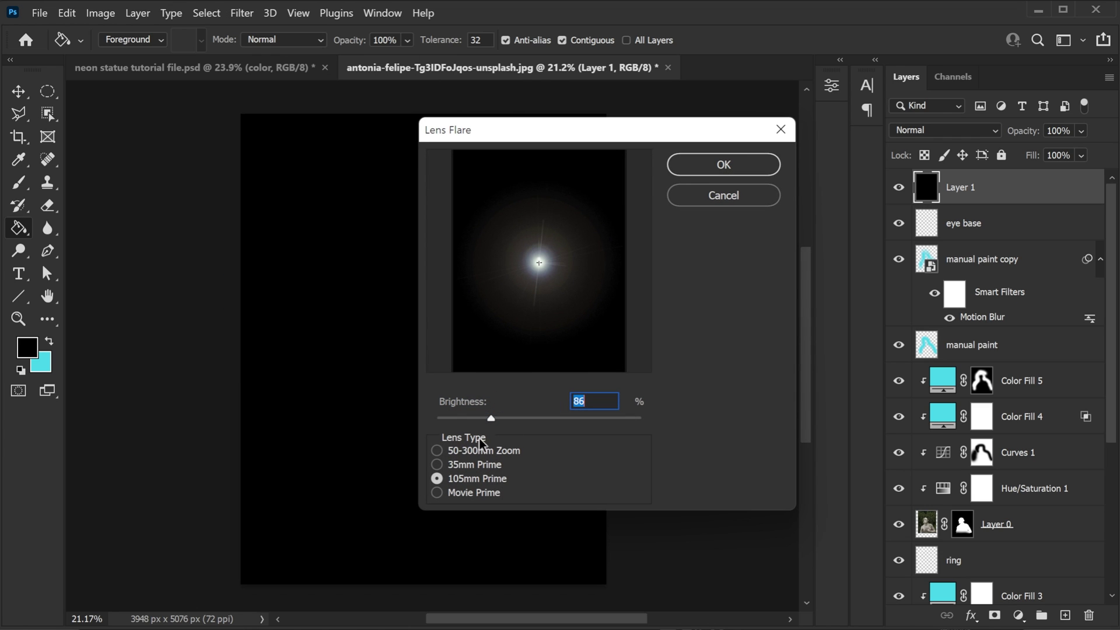
pyautogui.moveTo(554, 239); pyautogui.dragTo(540, 264)
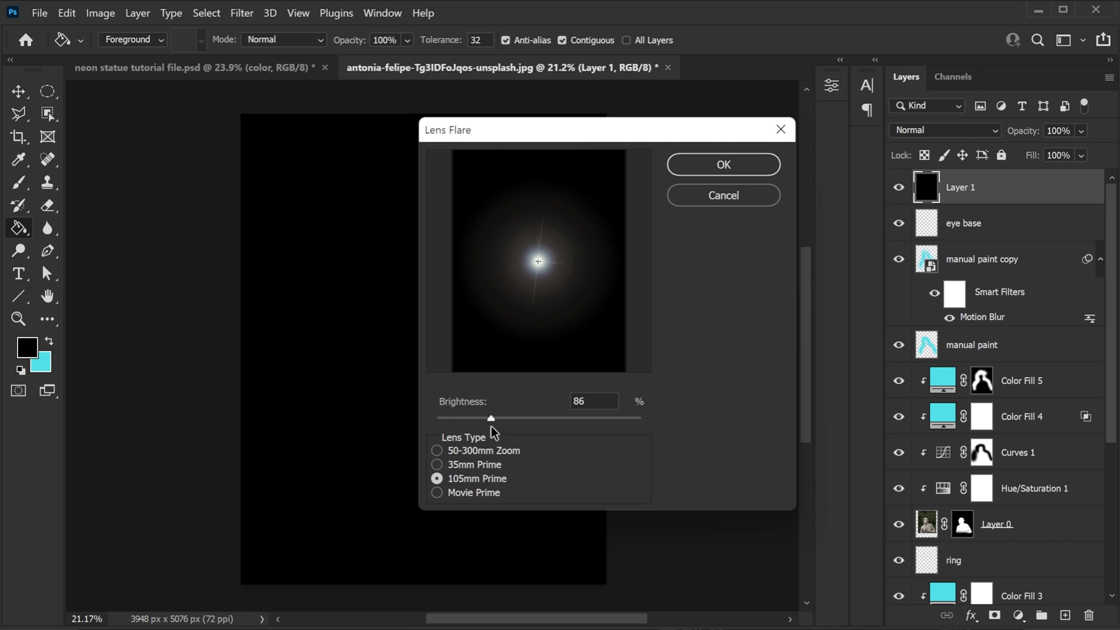
pyautogui.moveTo(491, 417); pyautogui.dragTo(482, 417)
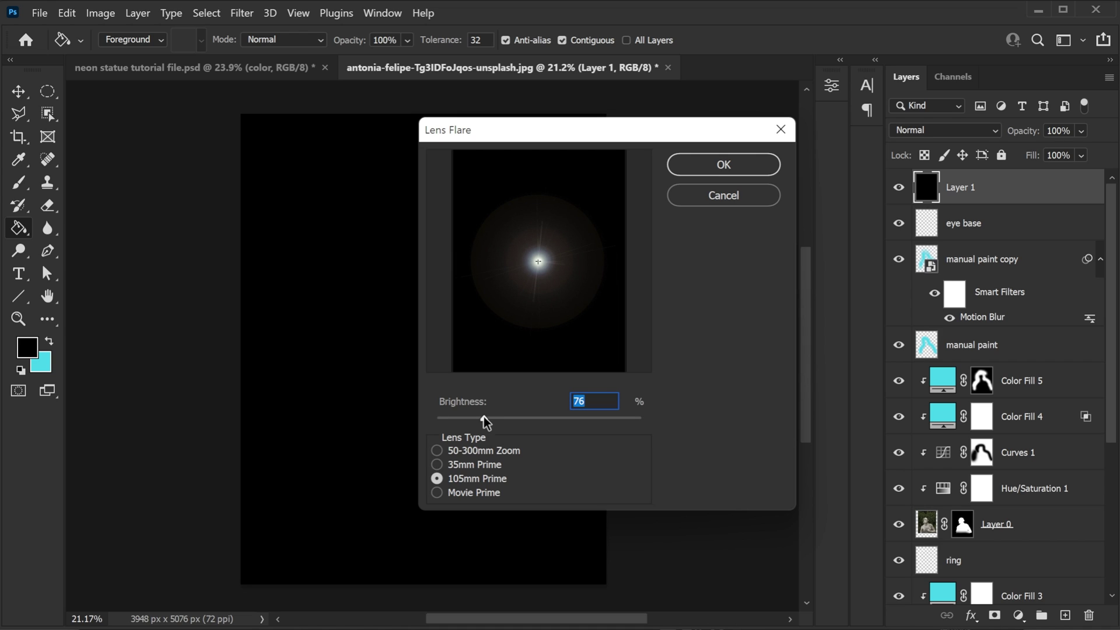
pyautogui.moveTo(484, 417); pyautogui.dragTo(485, 416)
pyautogui.click(740, 167)
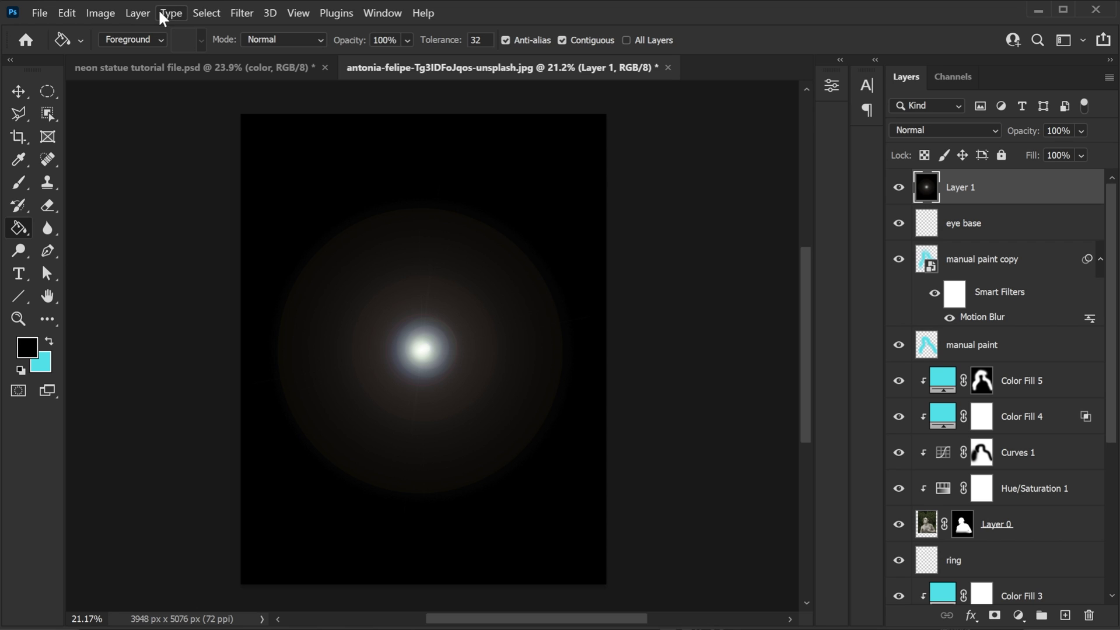
# Step: Apply a Gaussian Blur with a 69.7 pixel radius to the lens flare layer
pyautogui.click(242, 12)
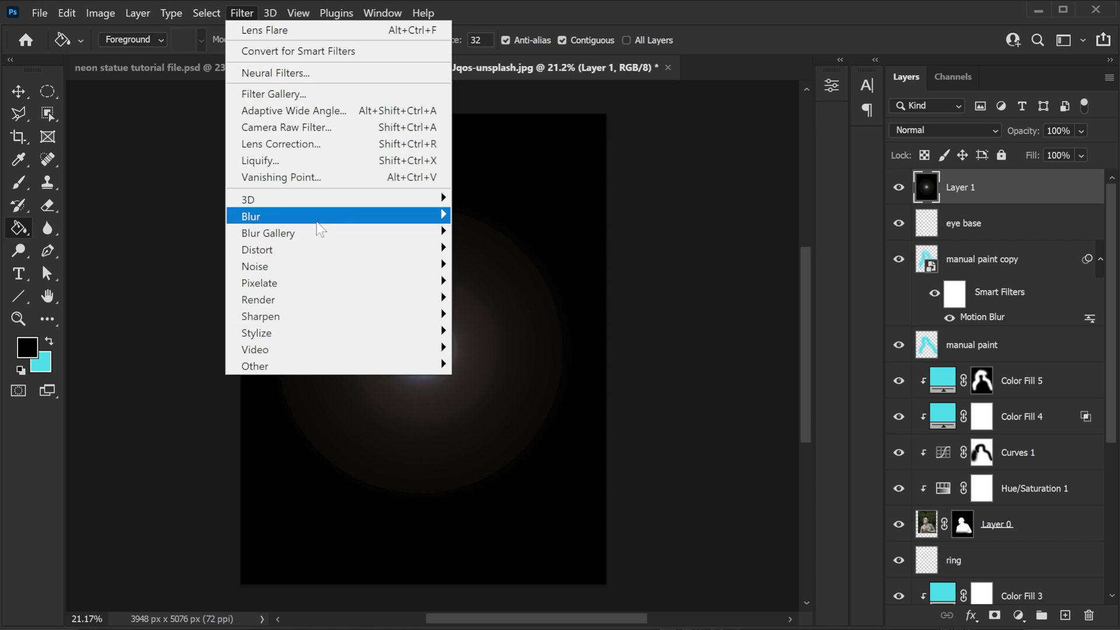
pyautogui.moveTo(319, 217)
pyautogui.click(488, 282)
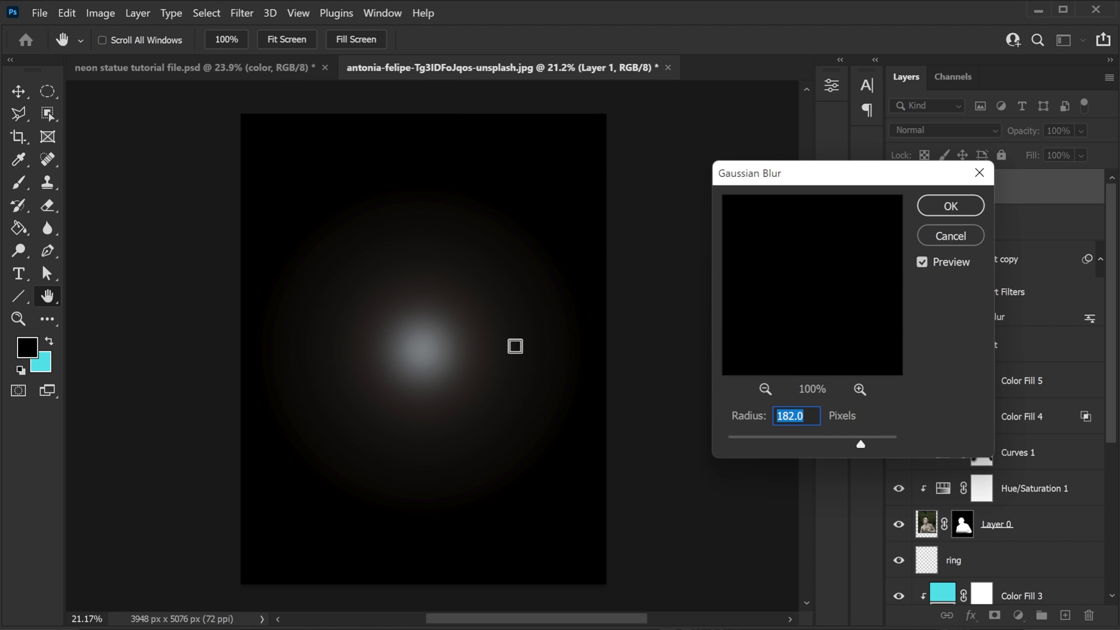
pyautogui.moveTo(817, 432)
pyautogui.mouseDown()
pyautogui.moveTo(782, 441)
pyautogui.moveTo(825, 444)
pyautogui.mouseUp()
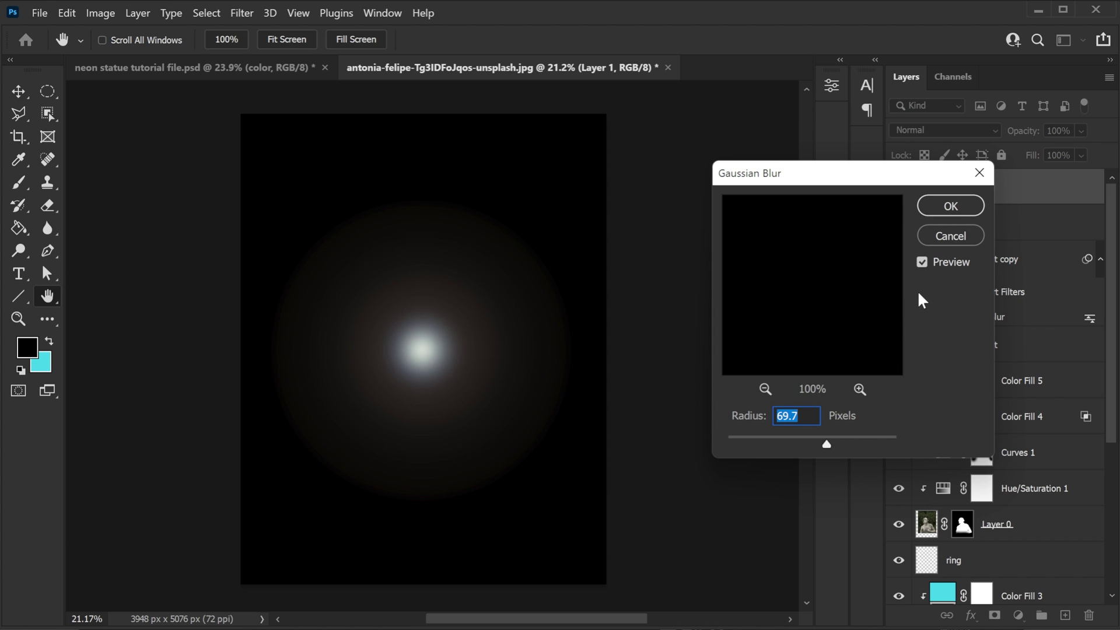
pyautogui.click(952, 209)
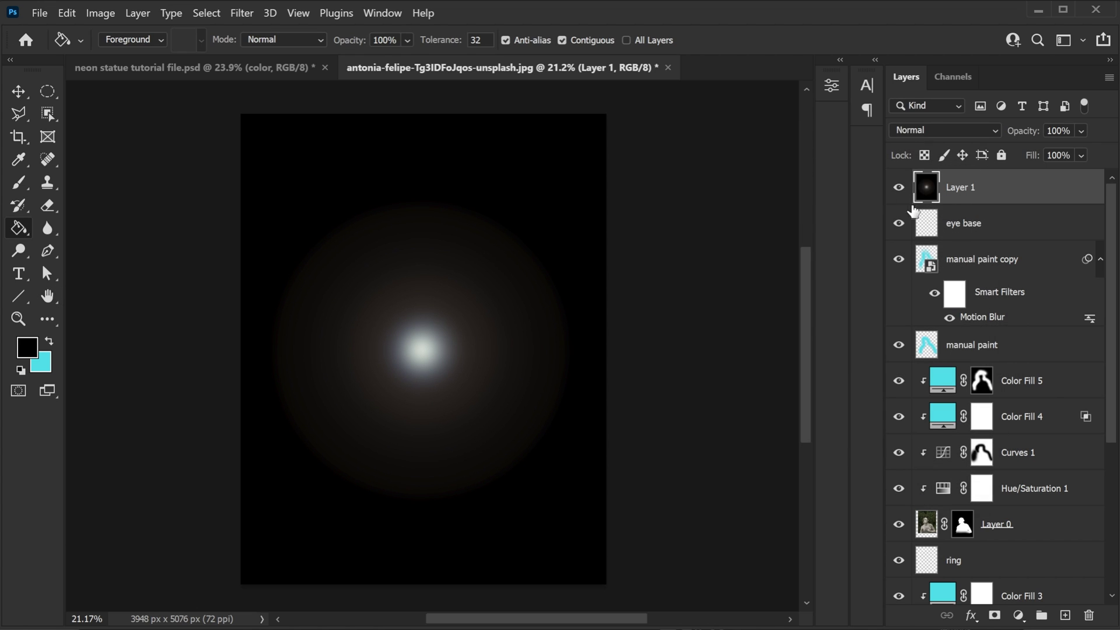
# Step: Set the lens flare layer's blend mode to Screen and move the flare over the statue's eye on the image's left side
pyautogui.click(941, 131)
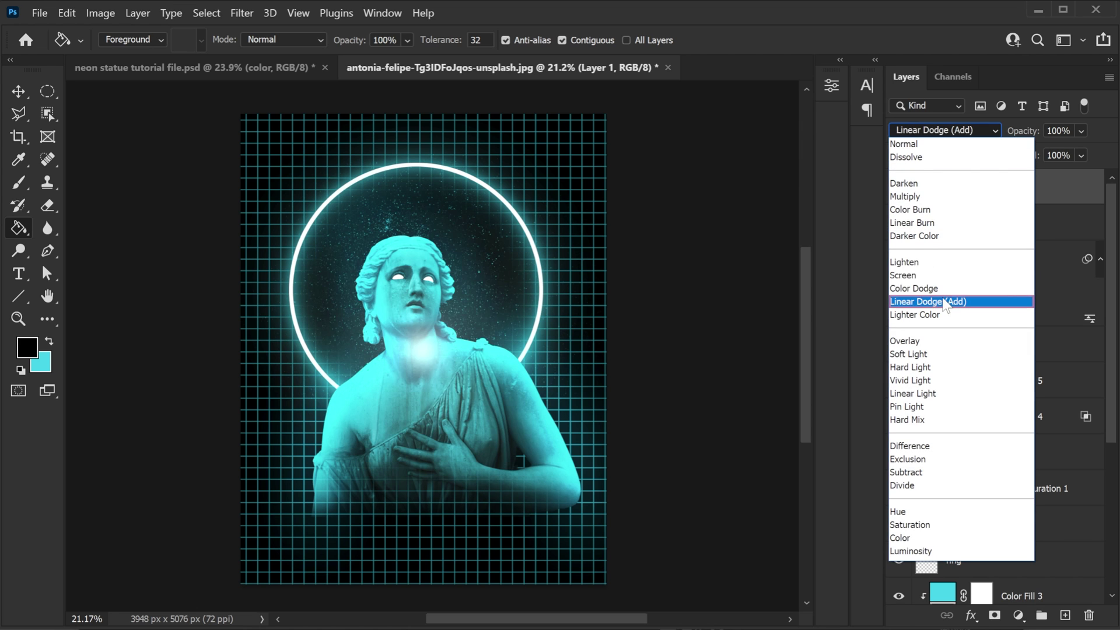
pyautogui.click(933, 275)
pyautogui.click(19, 92)
pyautogui.moveTo(431, 379); pyautogui.dragTo(413, 292)
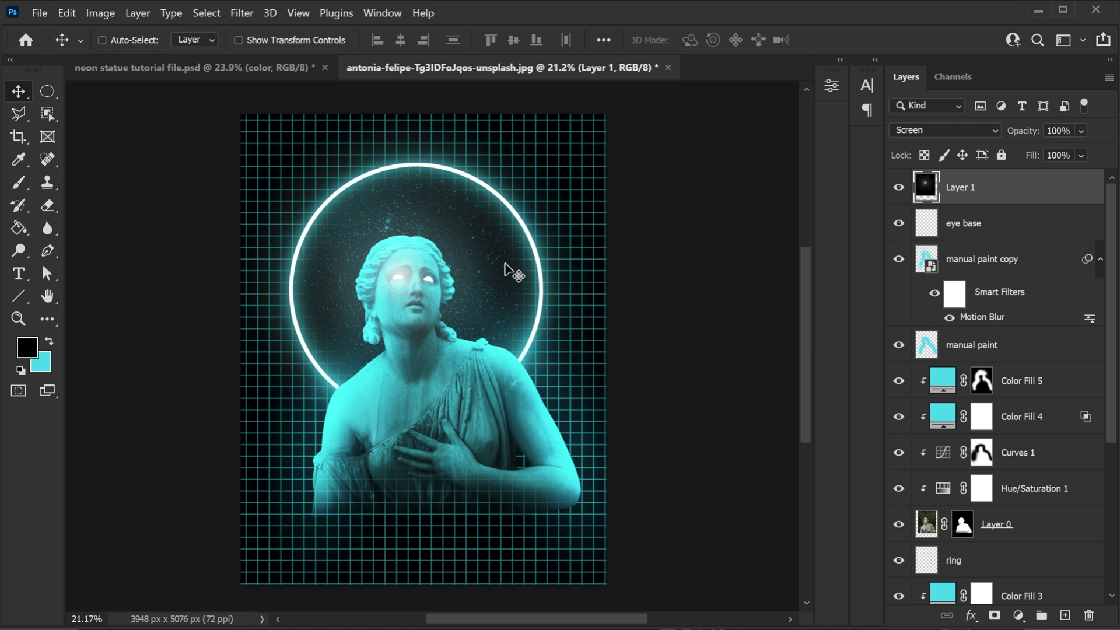
# Step: Scale the flare layer down to 28.79% and position it over the statue's eye on the image's left side
pyautogui.hotkey('ctrl', 't')
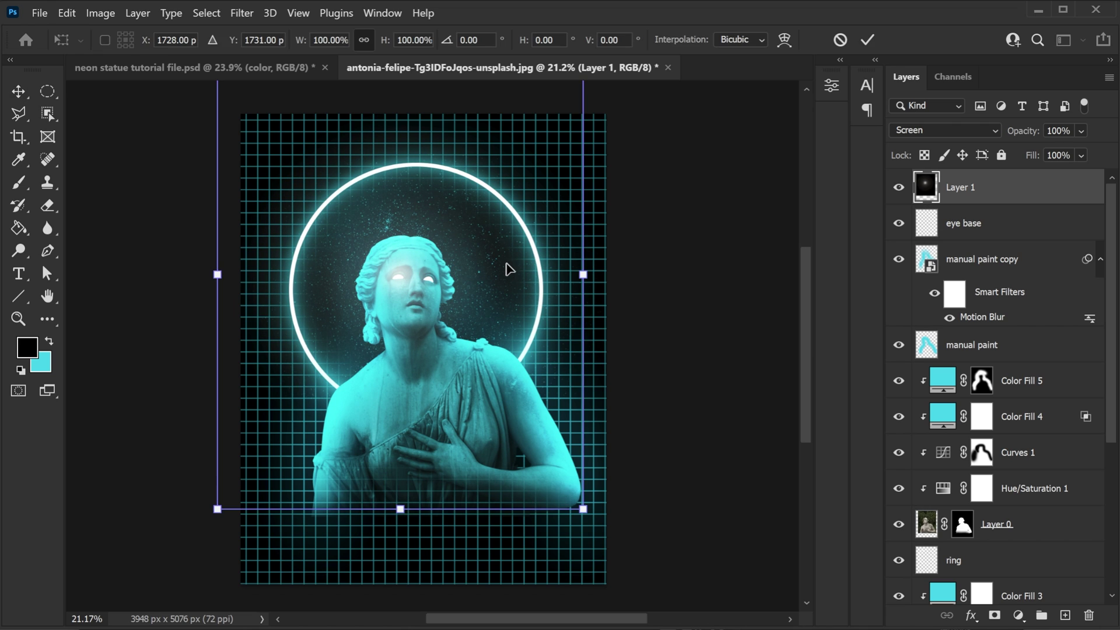
pyautogui.moveTo(583, 509); pyautogui.dragTo(466, 286)
pyautogui.scroll(3, 386, 233)
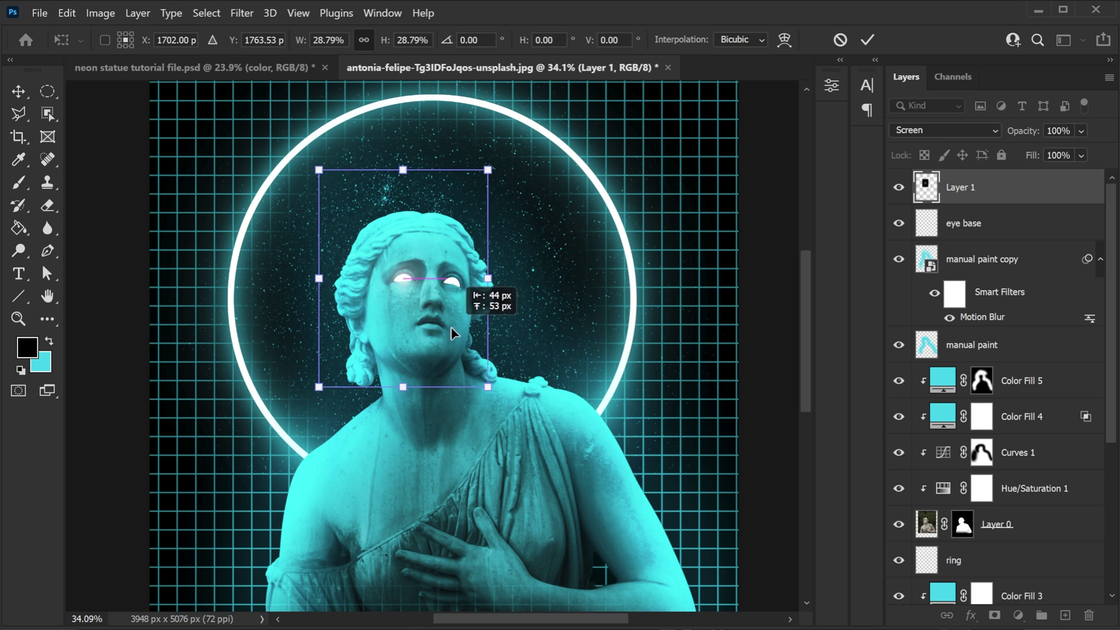
pyautogui.click(867, 40)
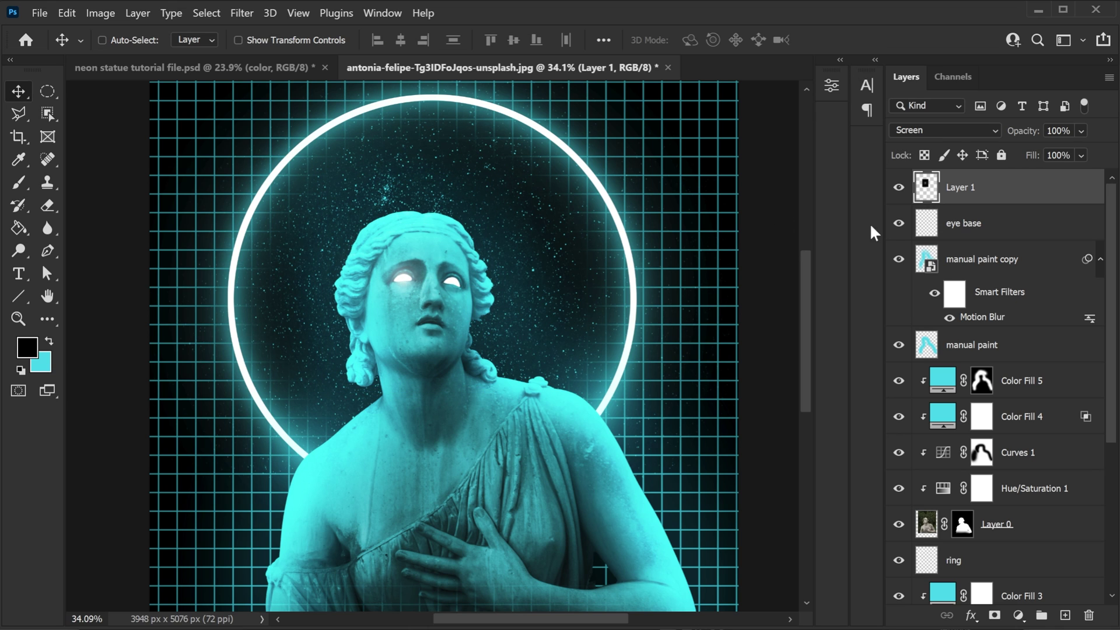
pyautogui.click(899, 188)
pyautogui.click(899, 188)
# Step: Colorize the flare layer orange with a Hue/Saturation adjustment, using hue 20 and saturation 64
pyautogui.click(106, 12)
pyautogui.moveTo(140, 52)
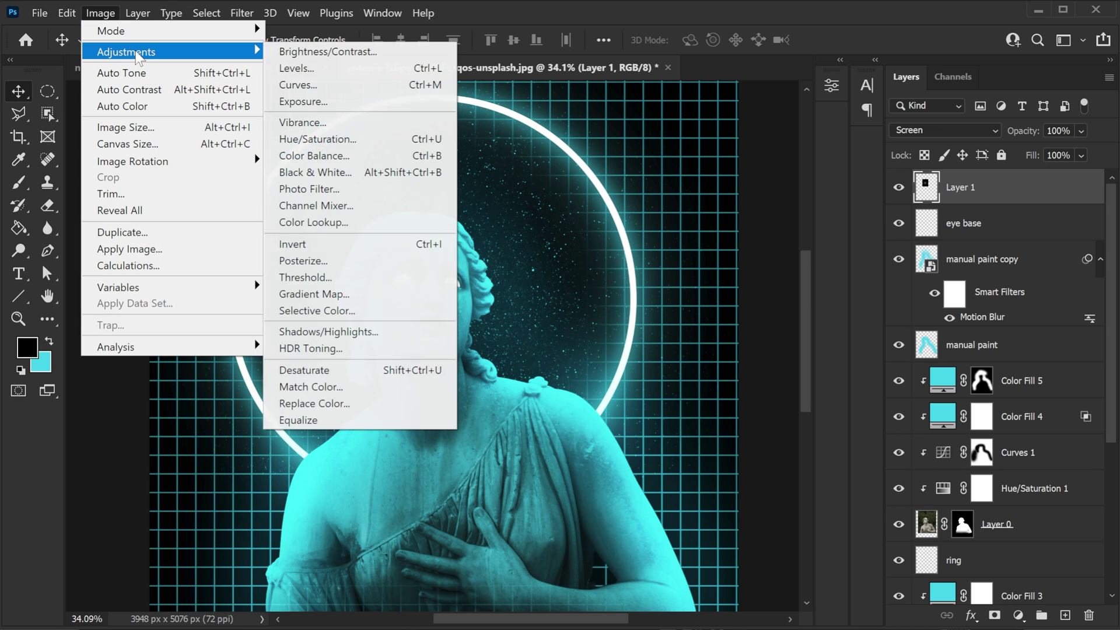
pyautogui.click(402, 139)
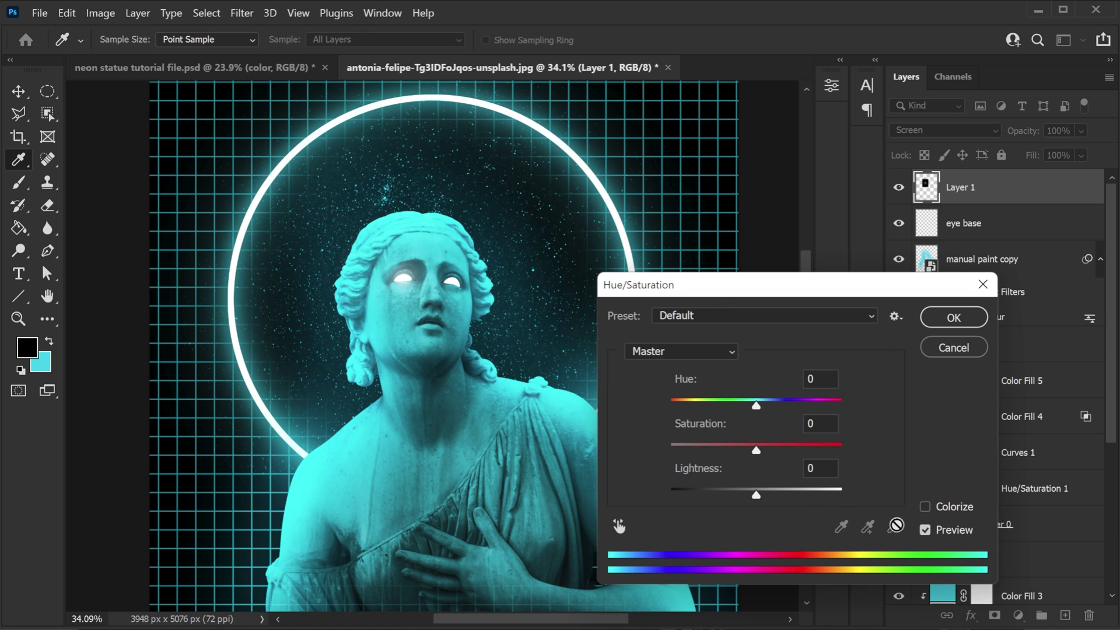
pyautogui.click(925, 507)
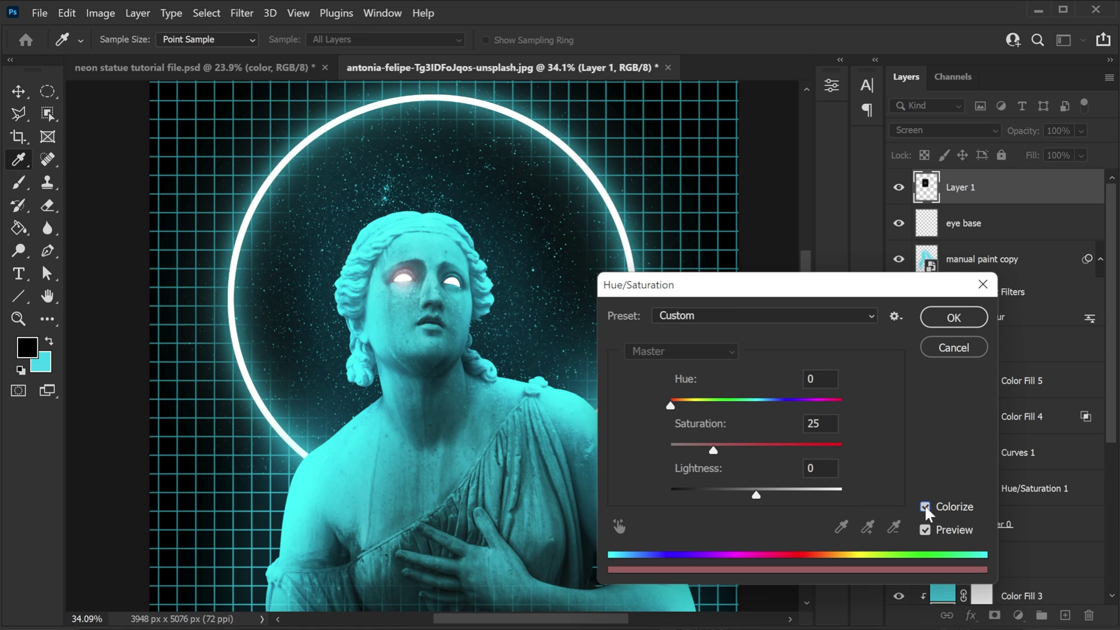
pyautogui.moveTo(772, 447); pyautogui.dragTo(765, 454)
pyautogui.moveTo(672, 404)
pyautogui.mouseDown()
pyautogui.moveTo(801, 415)
pyautogui.moveTo(692, 408)
pyautogui.mouseUp()
pyautogui.moveTo(779, 454)
pyautogui.mouseDown()
pyautogui.moveTo(790, 452)
pyautogui.moveTo(779, 451)
pyautogui.mouseUp()
pyautogui.moveTo(692, 407); pyautogui.dragTo(680, 410)
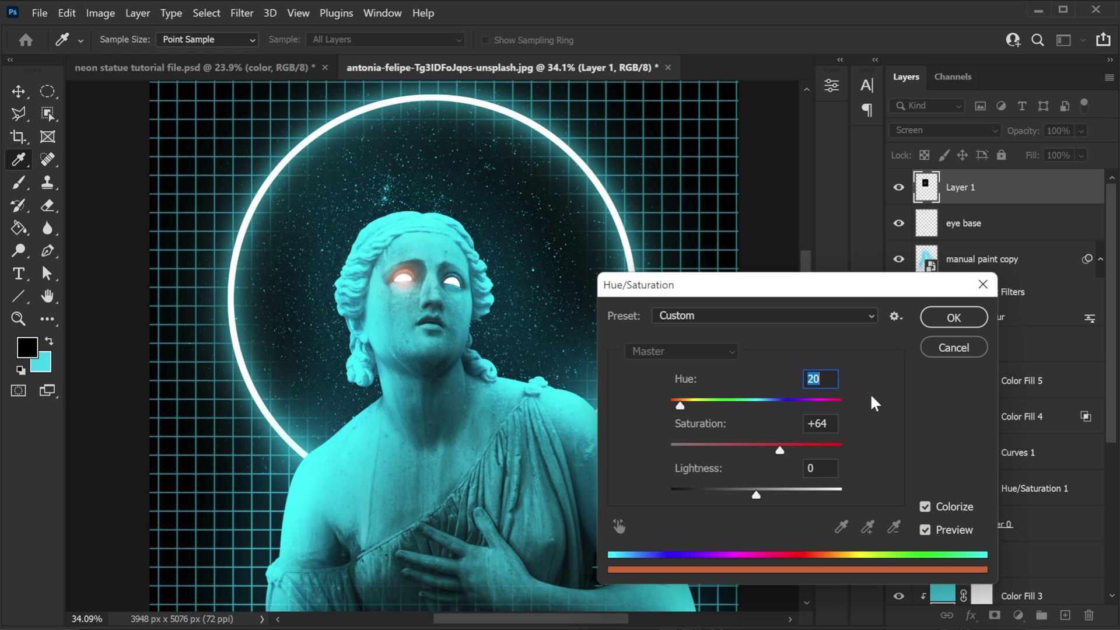
pyautogui.click(950, 318)
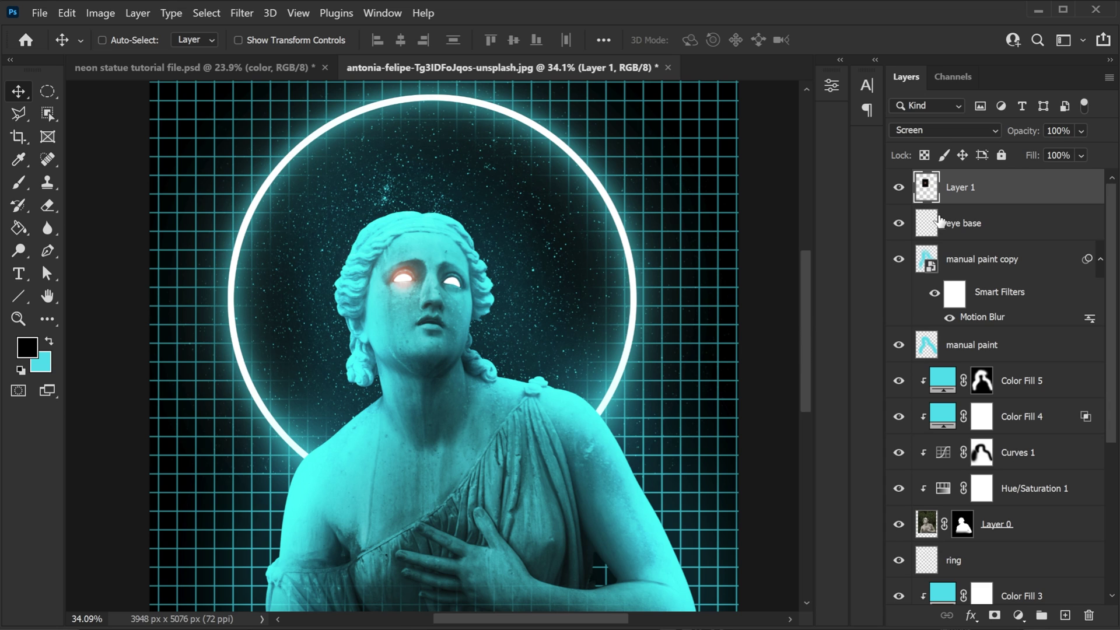
# Step: Duplicate the orange flare onto the statue's other eye and merge both flares into one layer with Screen blend mode
pyautogui.hotkey('ctrl', 'j')
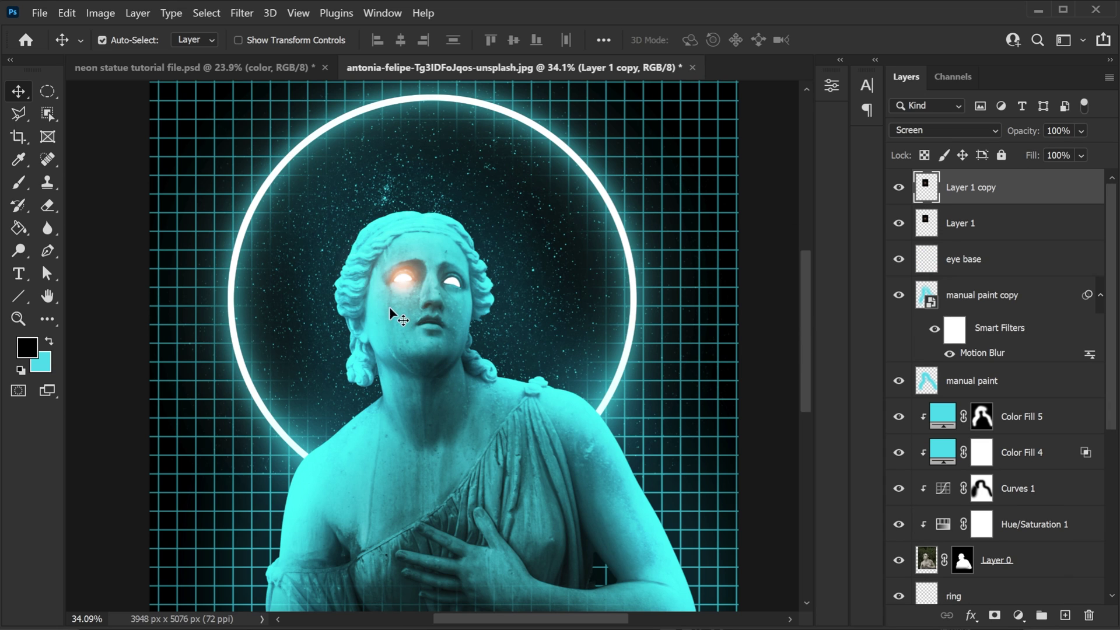
pyautogui.moveTo(404, 282); pyautogui.dragTo(455, 283)
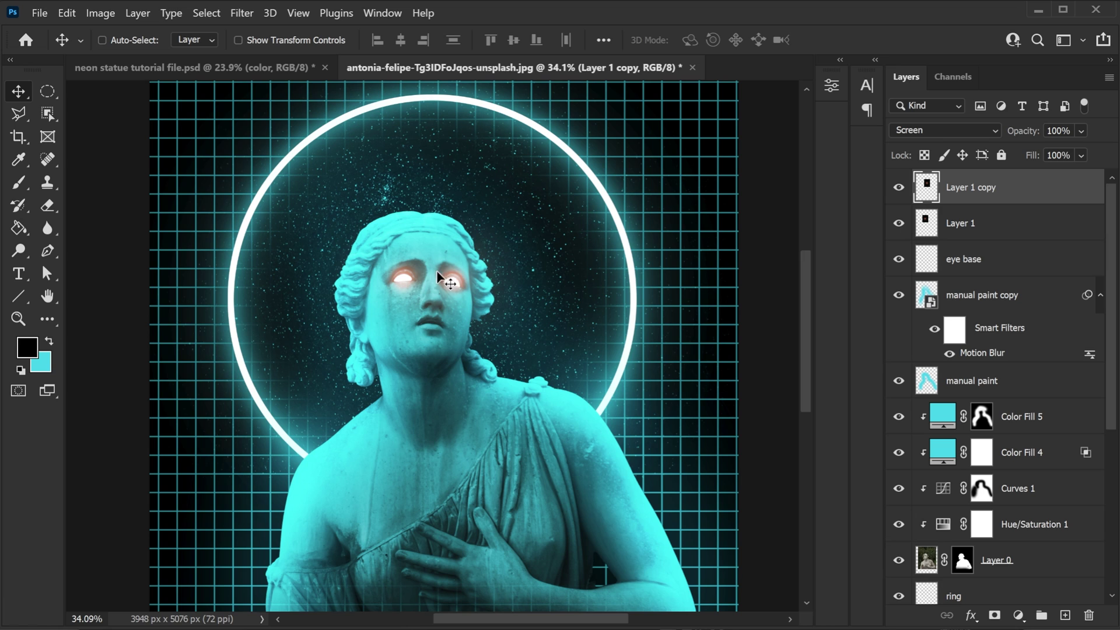
pyautogui.keyDown('shift'); pyautogui.click(998, 227); pyautogui.keyUp('shift')
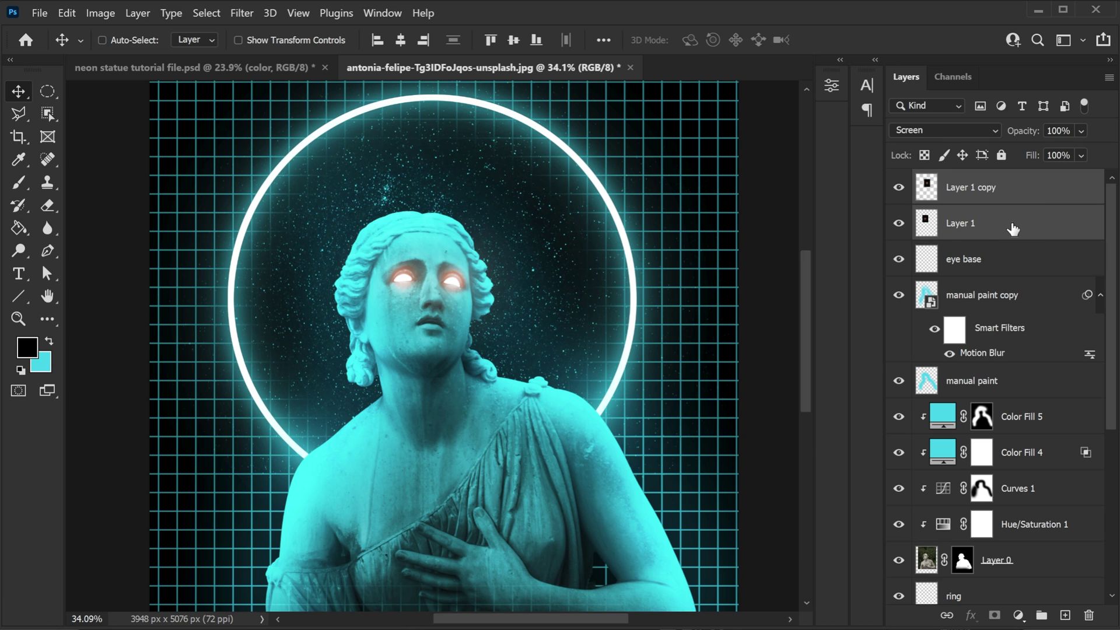
pyautogui.hotkey('ctrl', 'e')
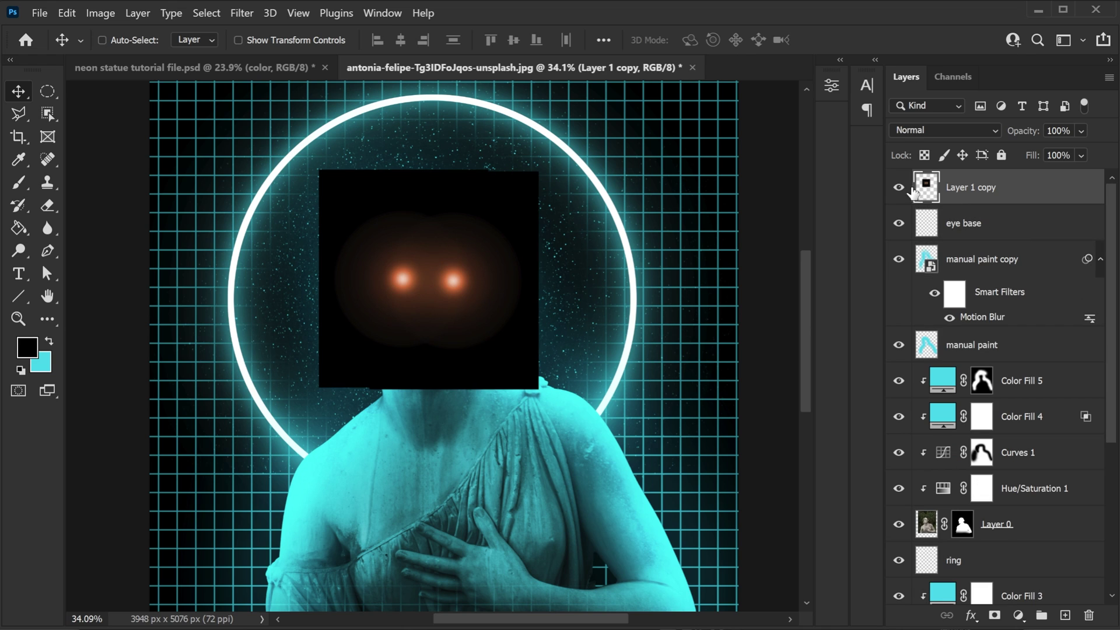
pyautogui.click(946, 128)
pyautogui.click(931, 275)
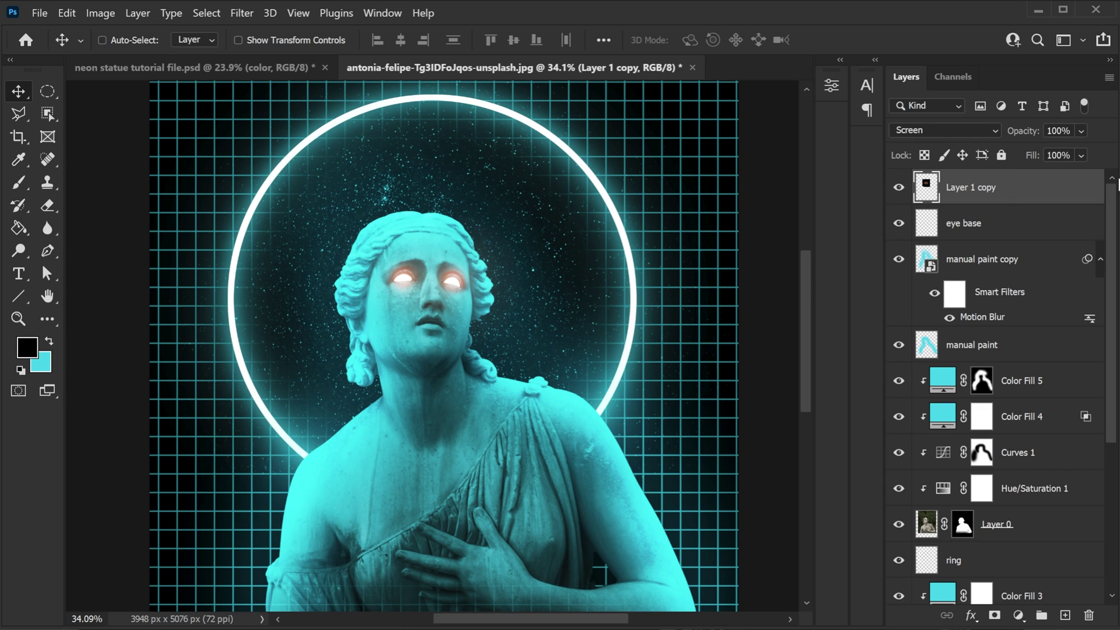
# Step: Duplicate the merged eye flare layer and blur the copy to soften and spread the glow
pyautogui.hotkey('ctrl', 'j')
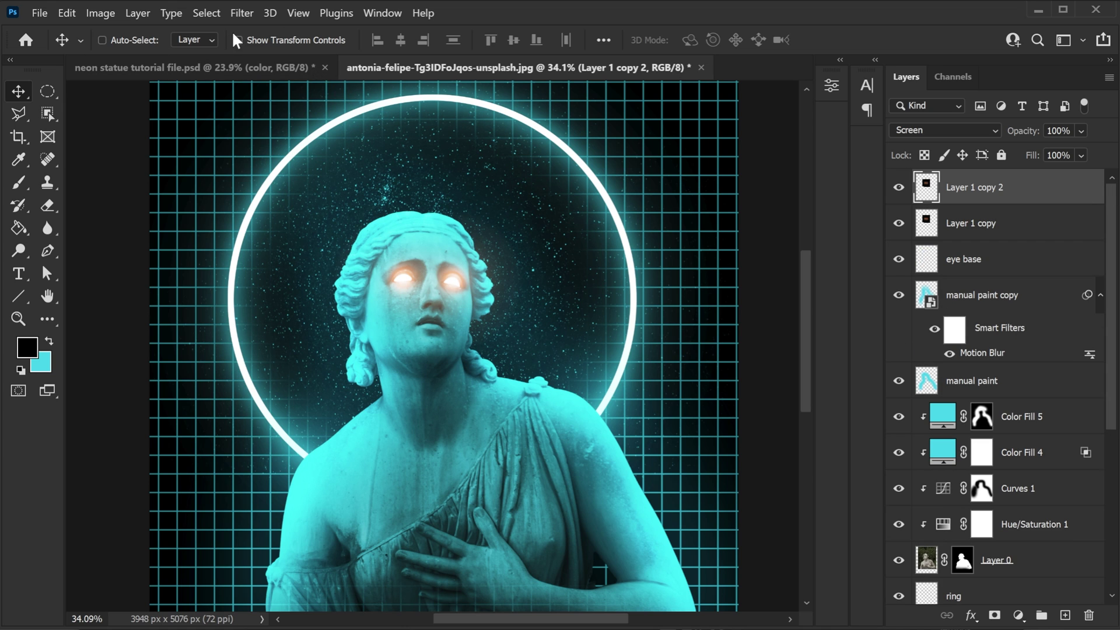
pyautogui.click(242, 13)
pyautogui.moveTo(275, 217)
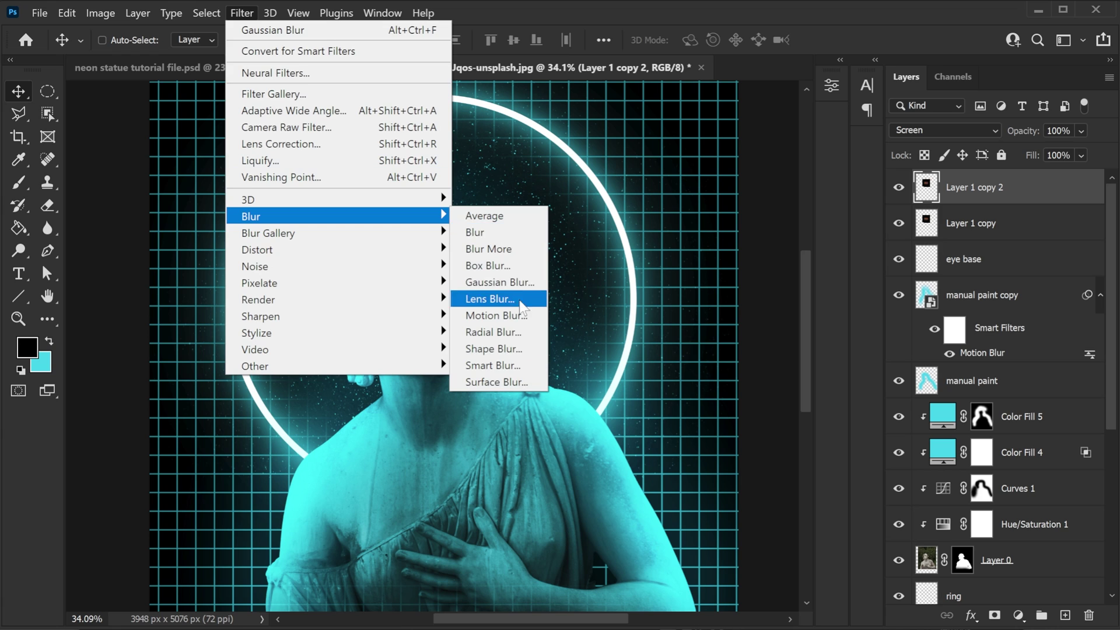
pyautogui.click(548, 297)
pyautogui.moveTo(828, 444); pyautogui.dragTo(842, 447)
pyautogui.click(927, 207)
pyautogui.click(898, 188)
pyautogui.click(899, 188)
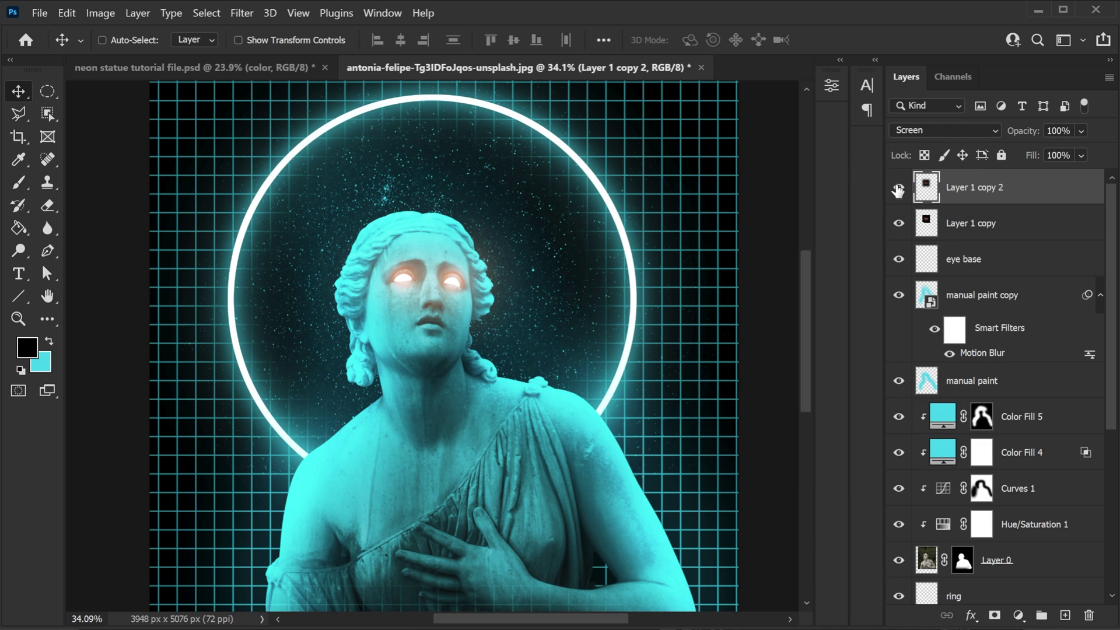
# Step: Merge the blurred copy with the original eye flare layer and set the merged layer's blend mode to Screen
pyautogui.keyDown('shift'); pyautogui.click(1027, 227); pyautogui.keyUp('shift')
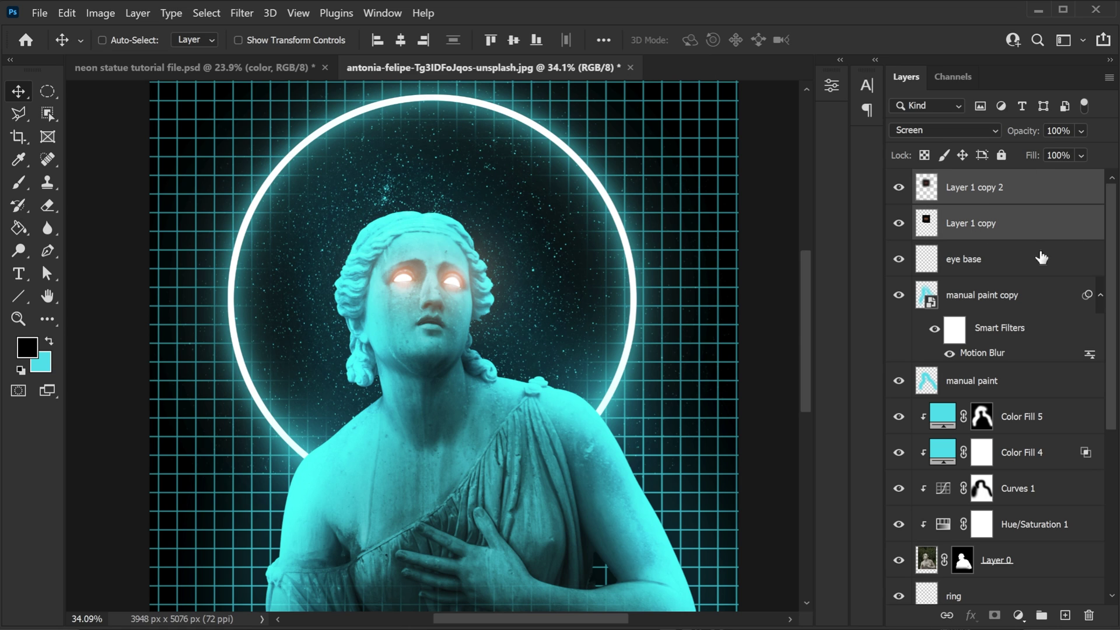
pyautogui.hotkey('ctrl', 'e')
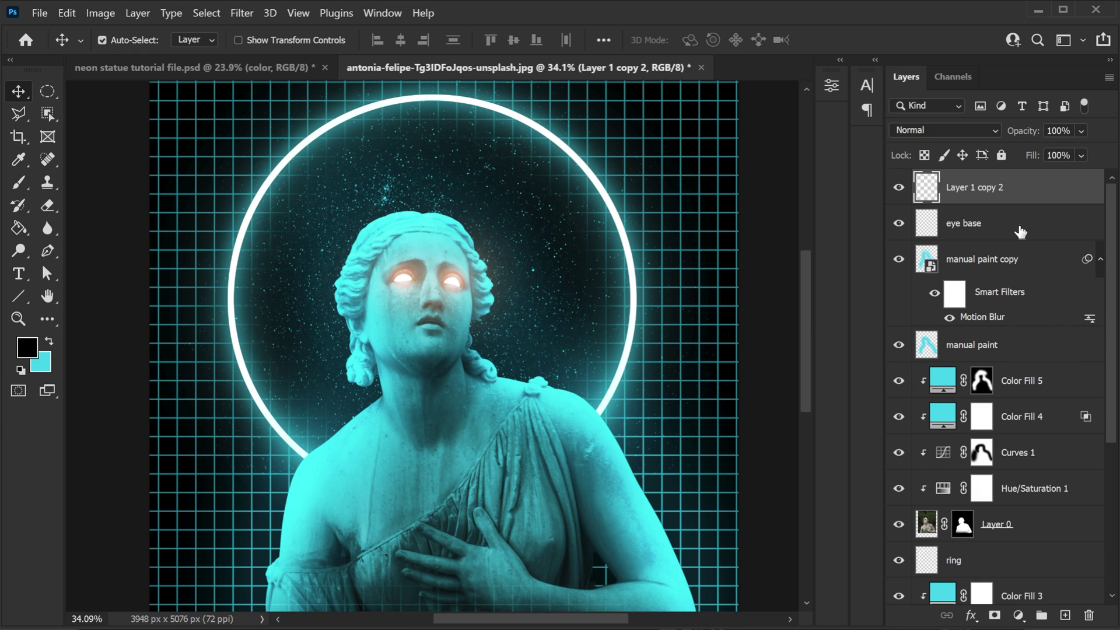
pyautogui.click(944, 130)
pyautogui.click(954, 276)
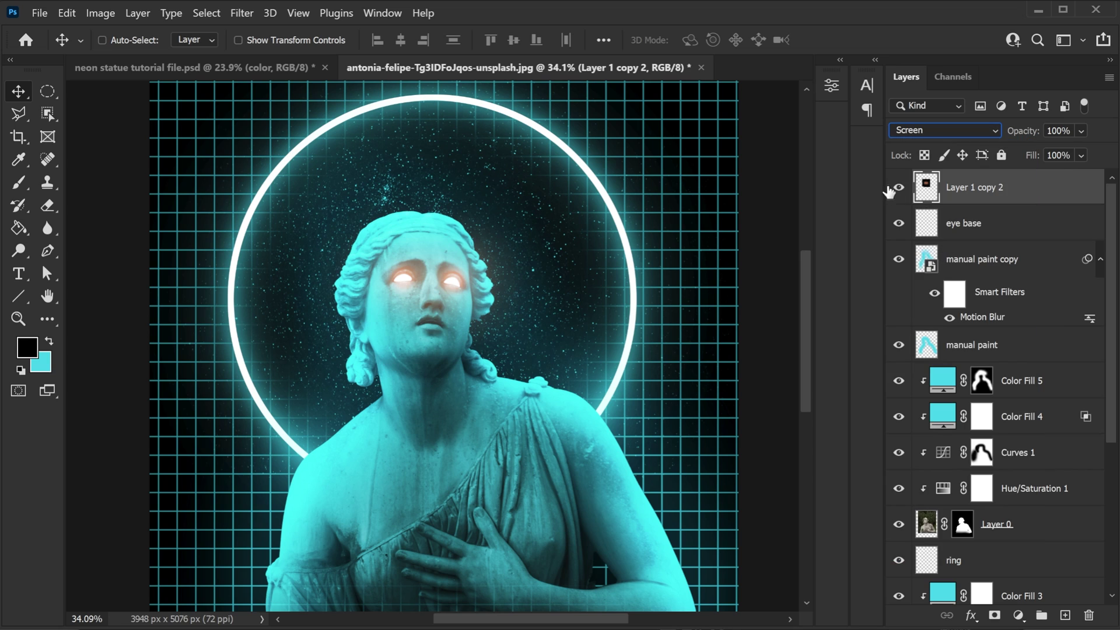
pyautogui.click(898, 187)
pyautogui.click(899, 188)
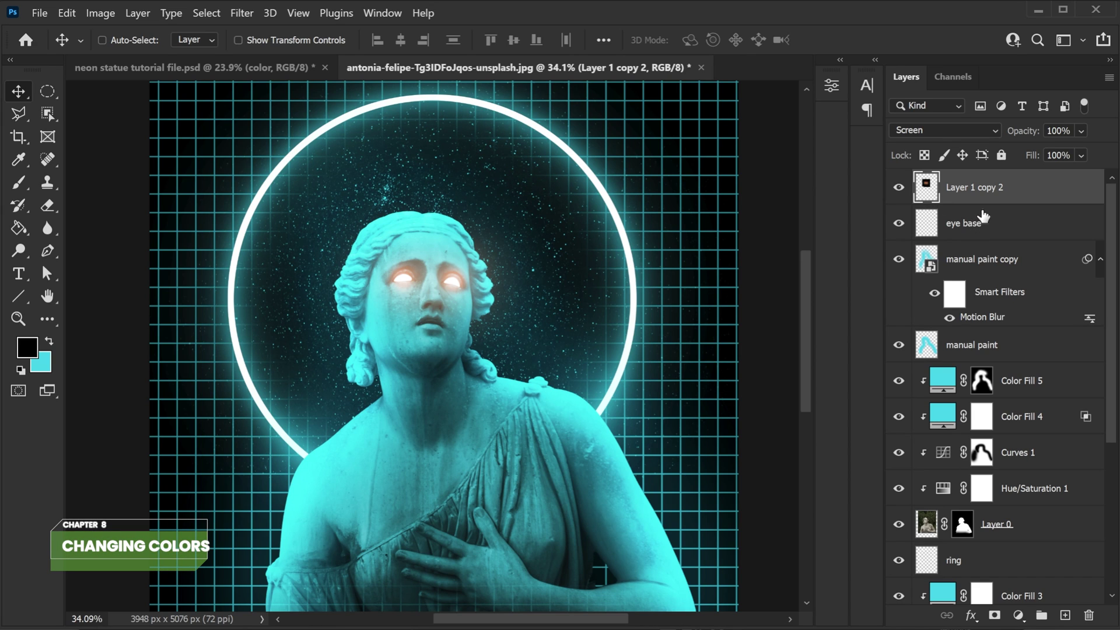
# Step: Add a Hue/Saturation adjustment clipped to the eye flare layer, with hue +4 and saturation +13
pyautogui.click(1018, 615)
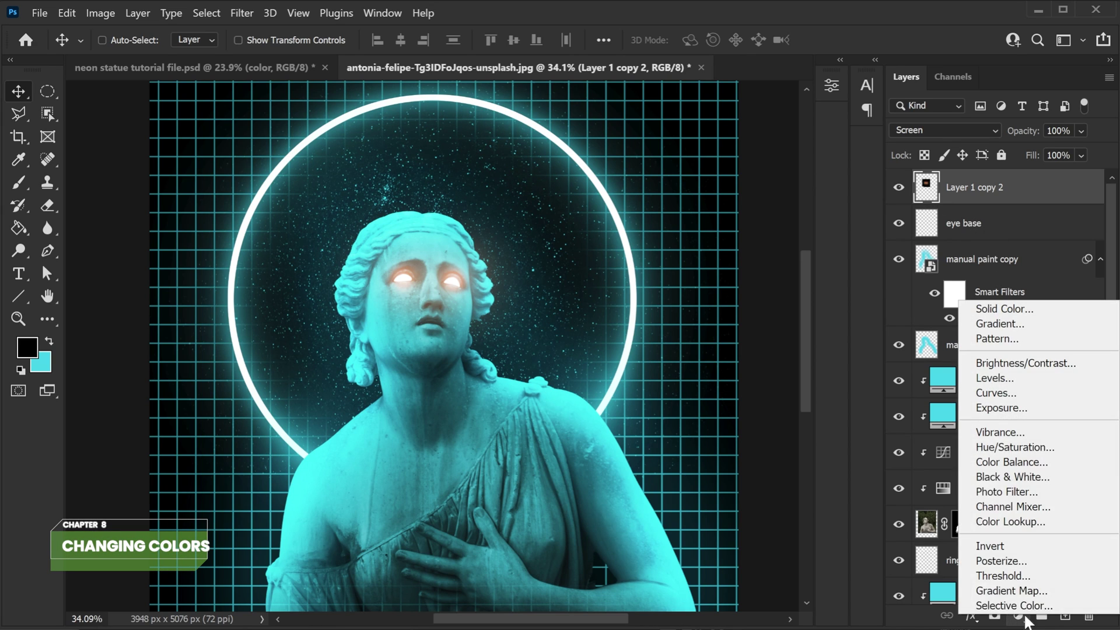
pyautogui.click(1020, 447)
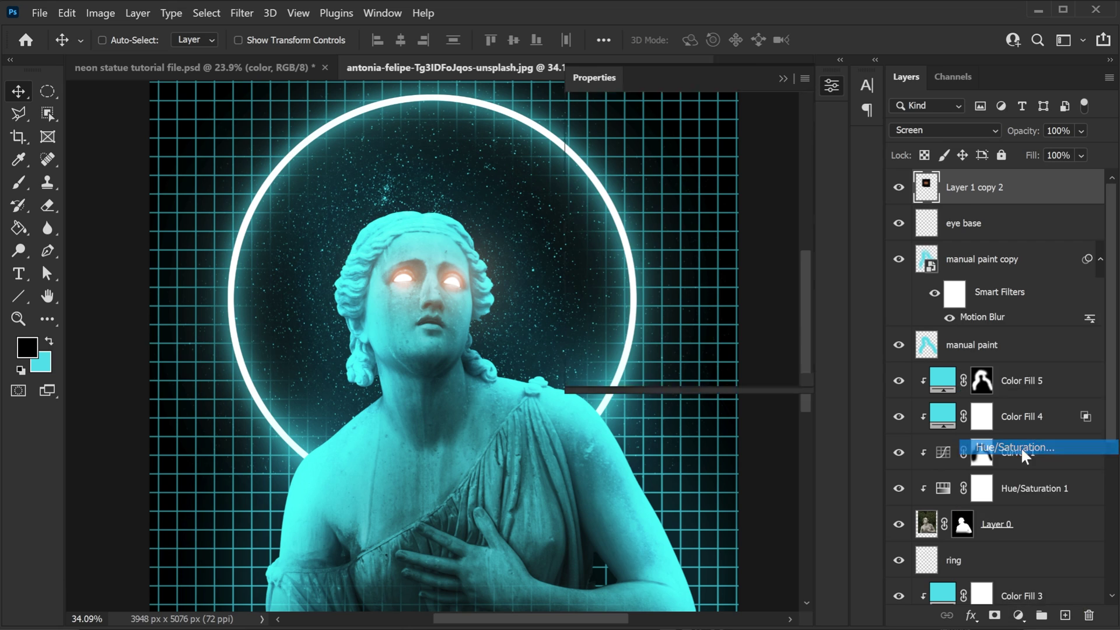
pyautogui.click(681, 374)
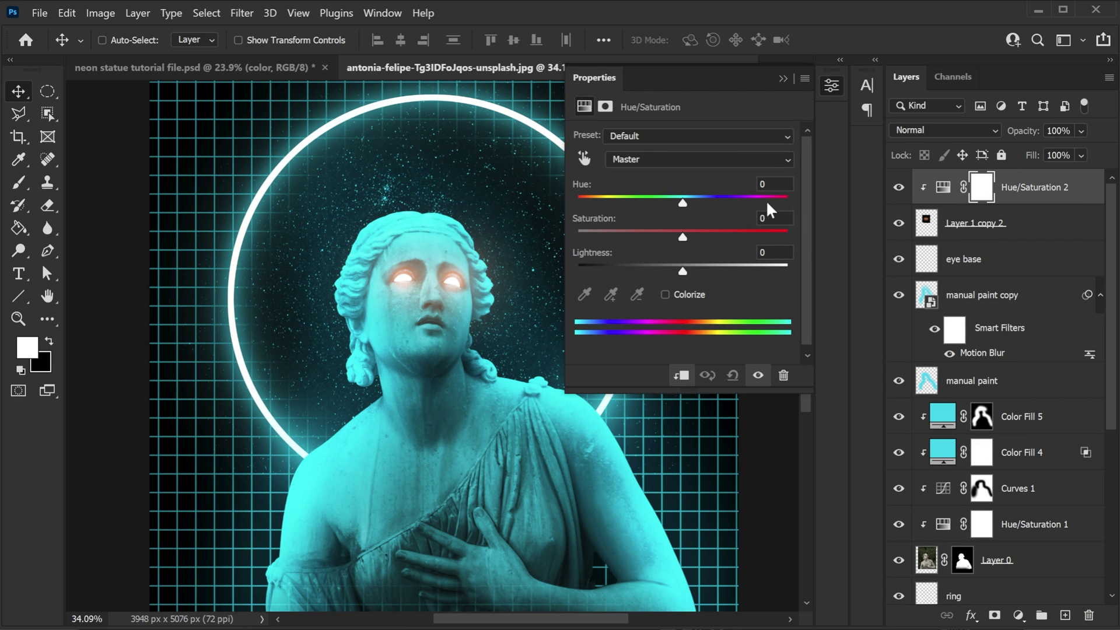
pyautogui.moveTo(686, 205)
pyautogui.mouseDown()
pyautogui.moveTo(803, 205)
pyautogui.moveTo(686, 207)
pyautogui.mouseUp()
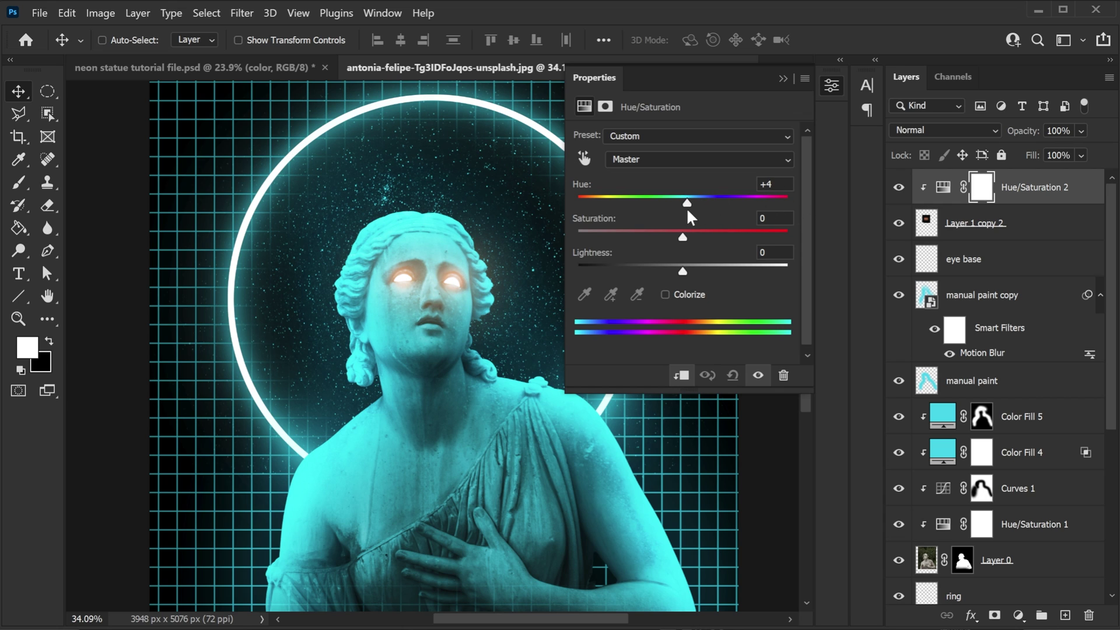
pyautogui.moveTo(718, 239); pyautogui.dragTo(698, 240)
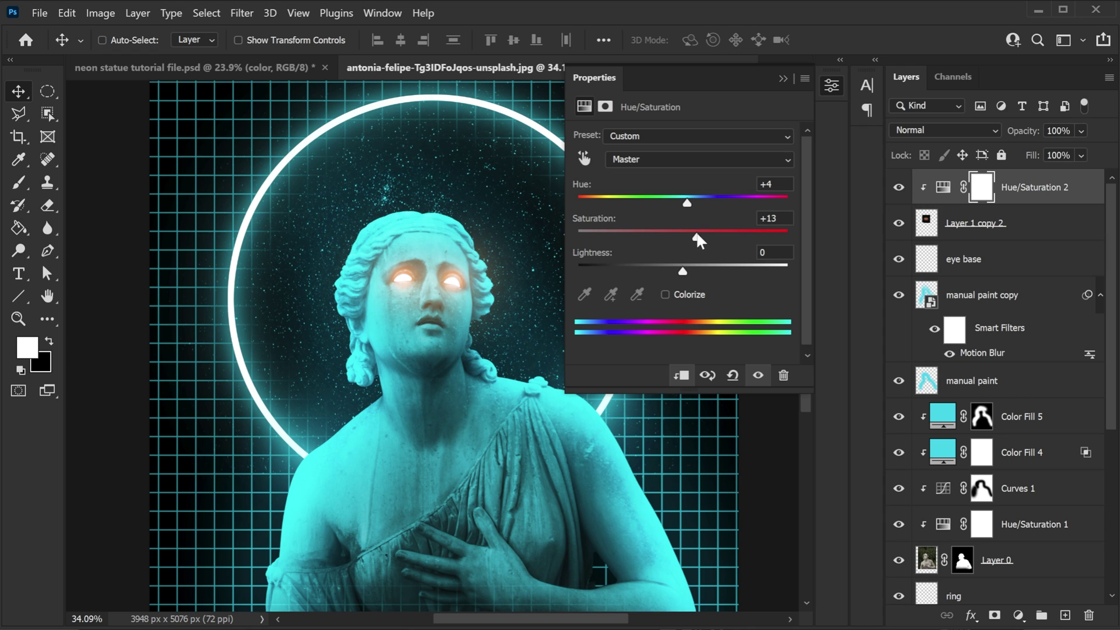
pyautogui.click(794, 76)
pyautogui.scroll(-4, 561, 231)
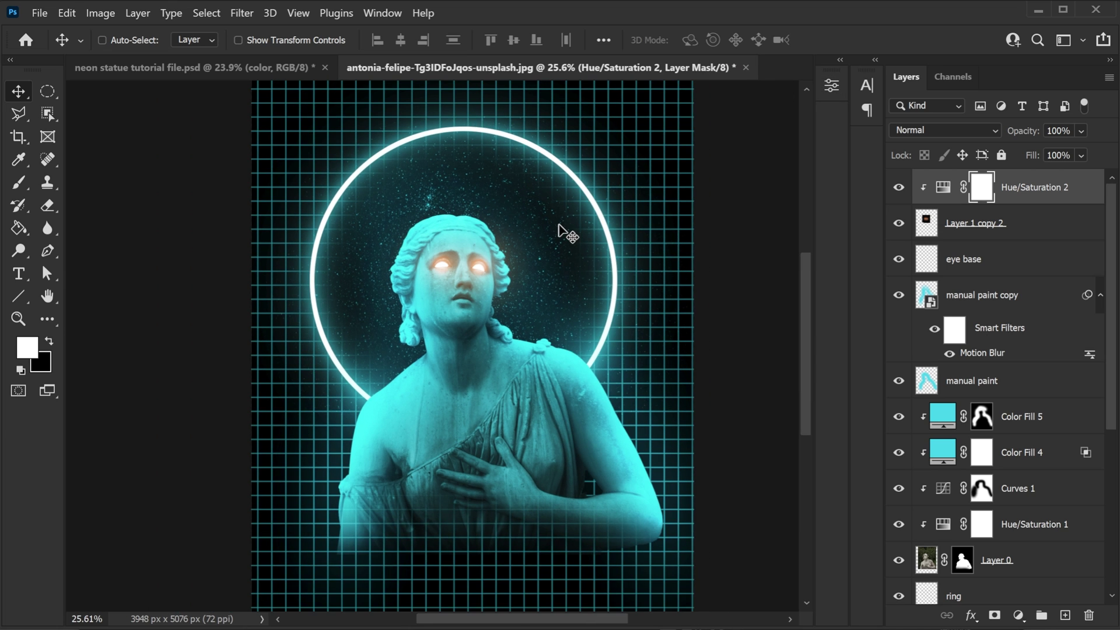
pyautogui.scroll(-1, 561, 233)
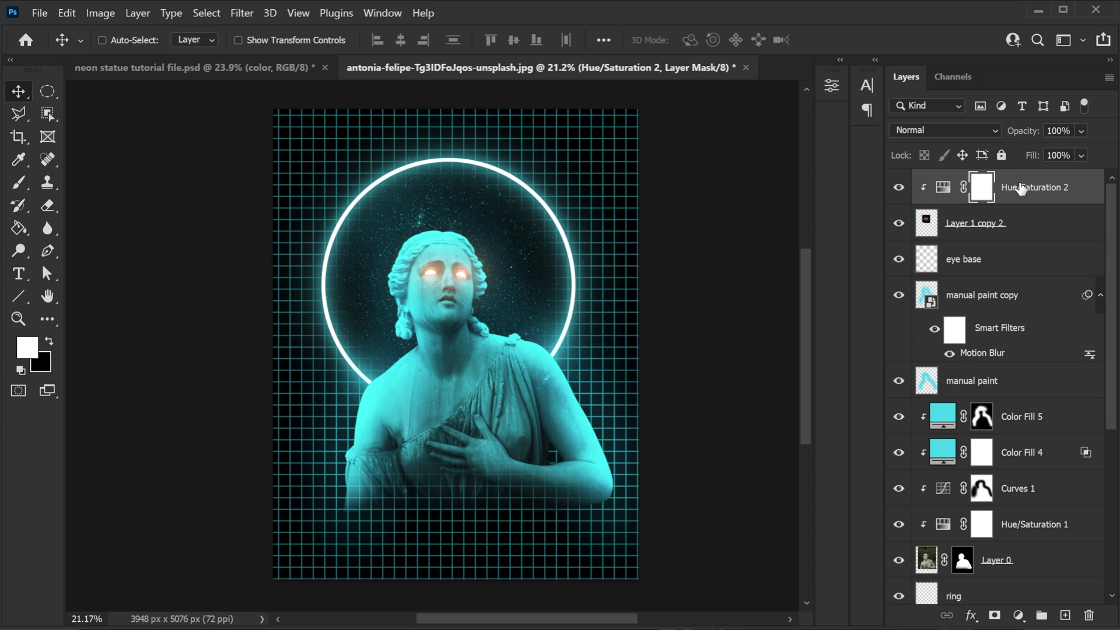
# Step: Add an unclipped Hue/Saturation adjustment above manual paint copy and set its hue to +104, turning the artwork magenta
pyautogui.click(998, 294)
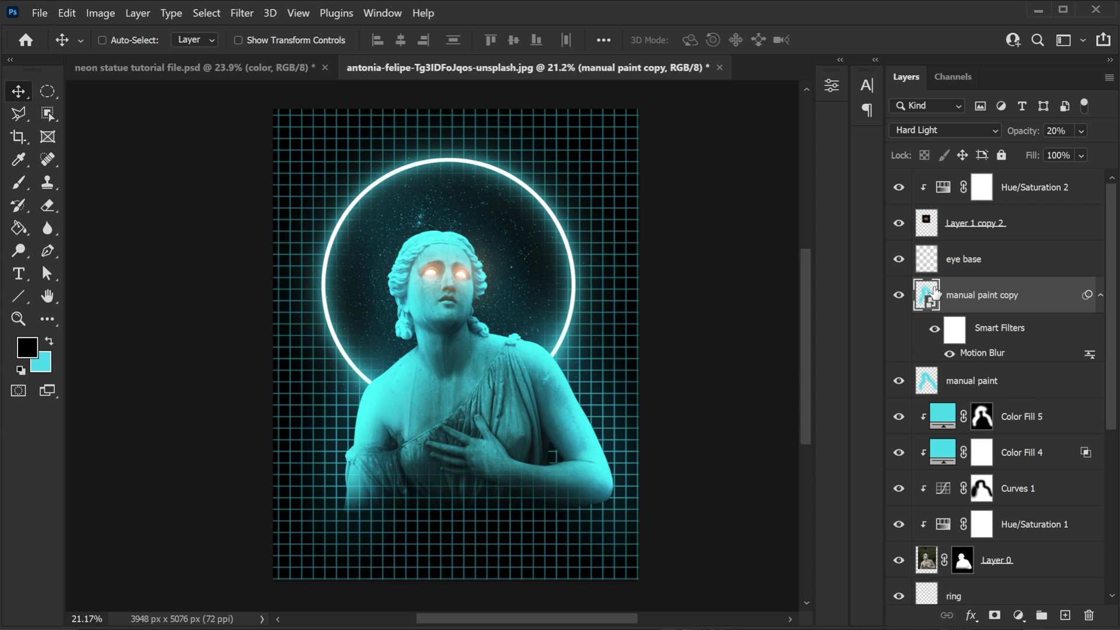
pyautogui.click(899, 294)
pyautogui.click(898, 294)
pyautogui.click(1019, 616)
pyautogui.click(1004, 448)
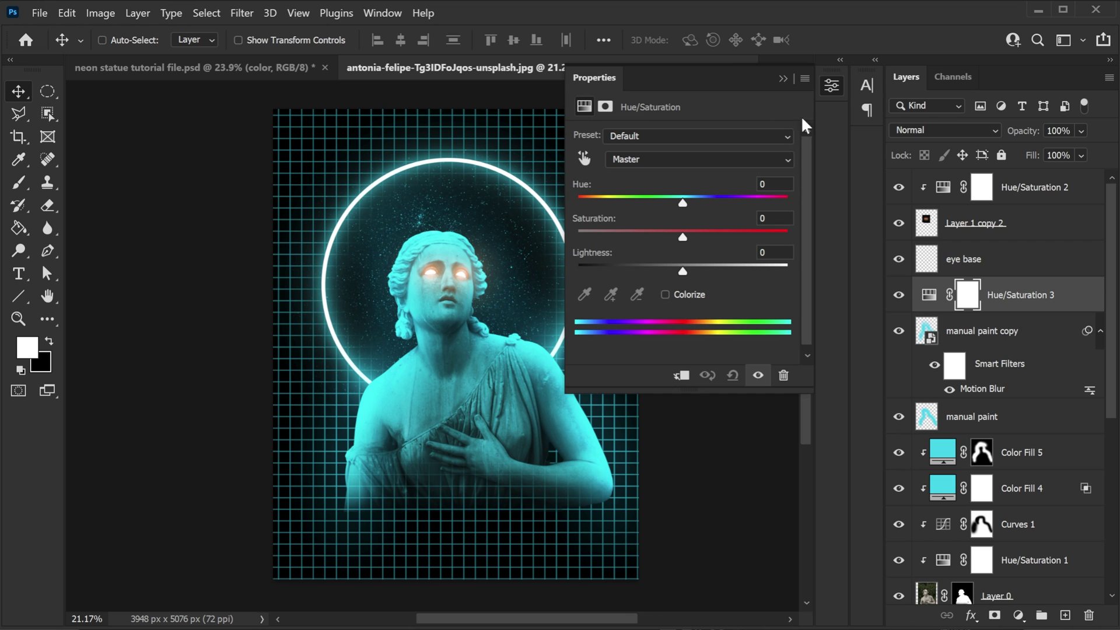
pyautogui.moveTo(683, 202); pyautogui.dragTo(755, 209)
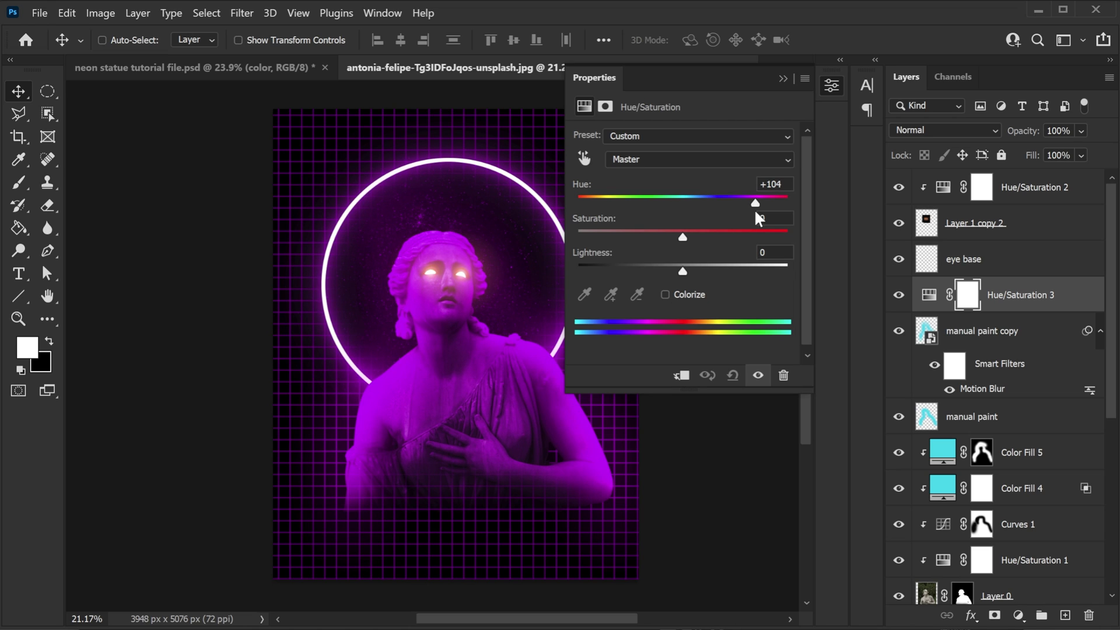
pyautogui.click(781, 77)
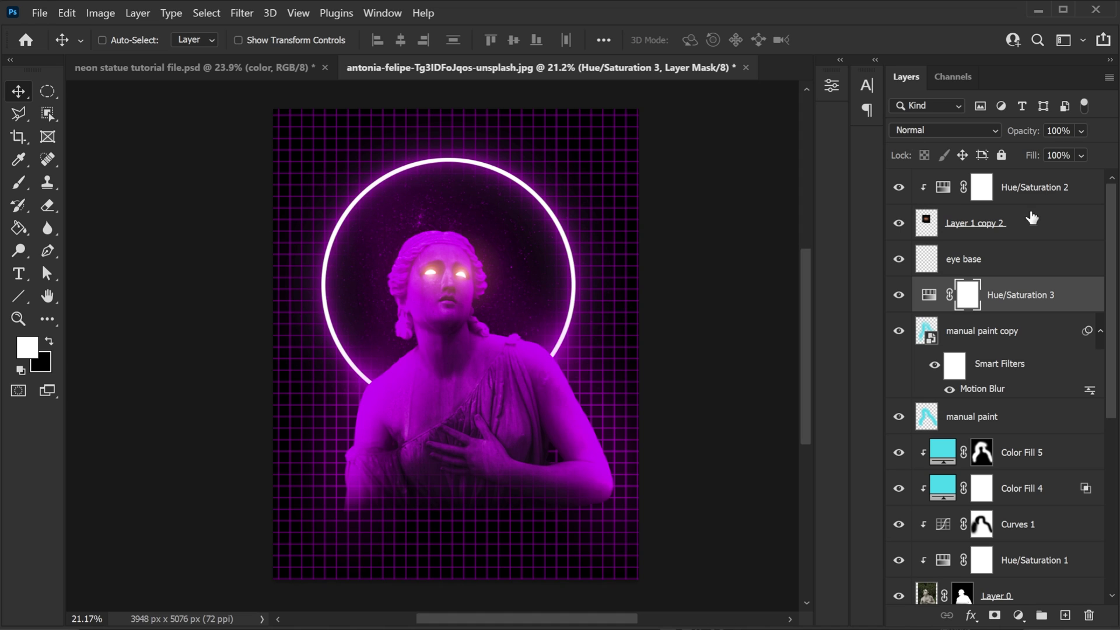
# Step: Raise the hue of the clipped Hue/Saturation 2 adjustment to shift the eye glow from orange to yellow
pyautogui.click(1011, 197)
pyautogui.click(898, 187)
pyautogui.click(898, 187)
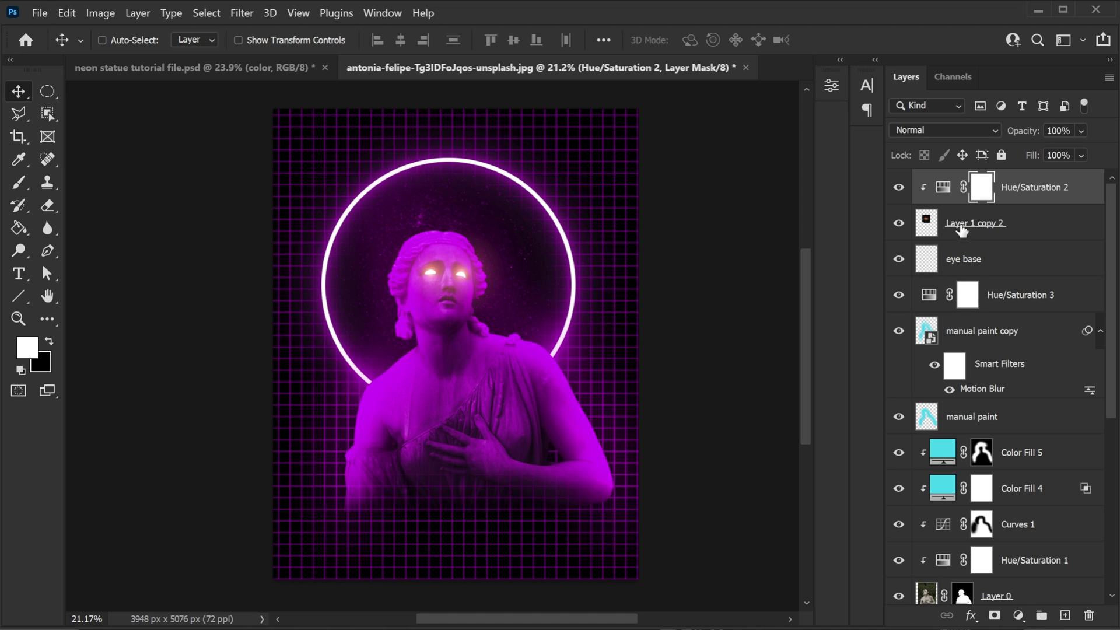
pyautogui.doubleClick(945, 188)
pyautogui.moveTo(688, 201); pyautogui.dragTo(713, 212)
pyautogui.click(782, 79)
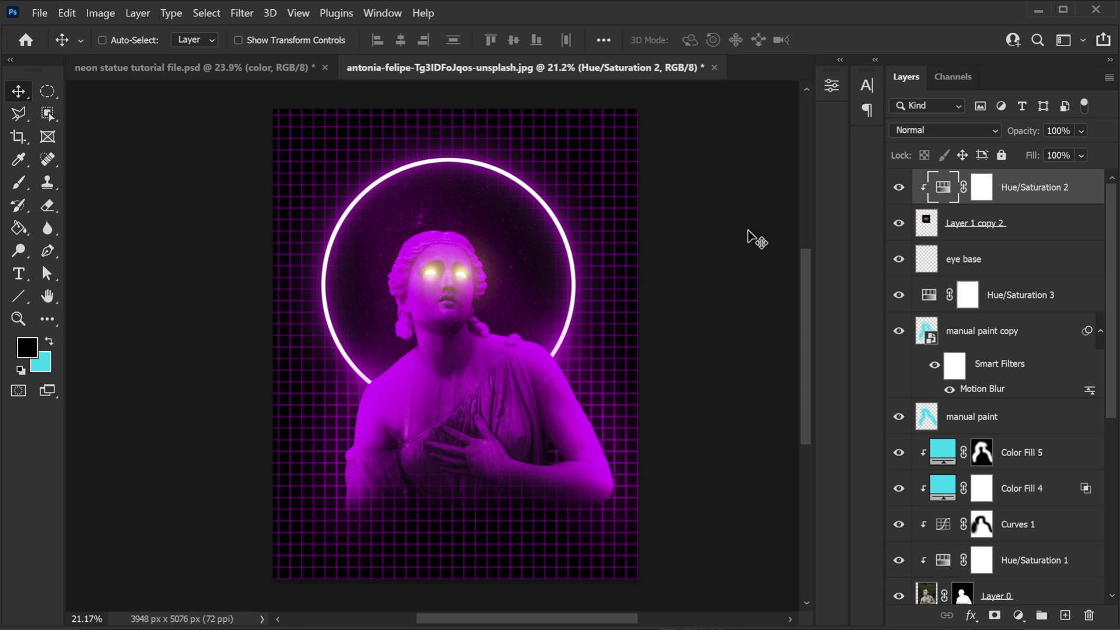
pyautogui.scroll(2, 465, 282)
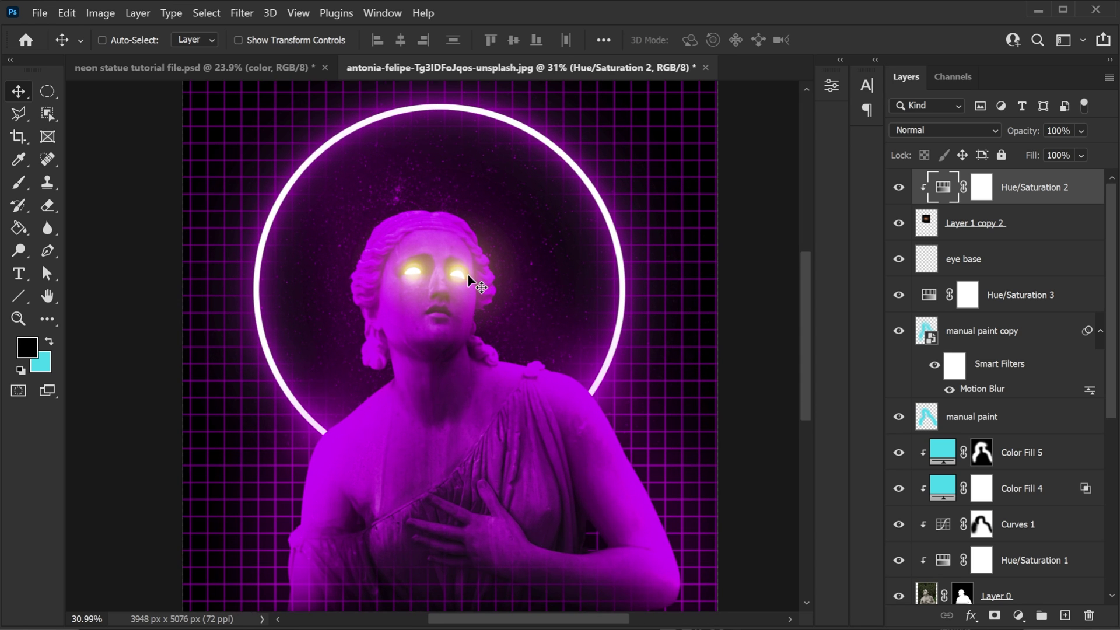